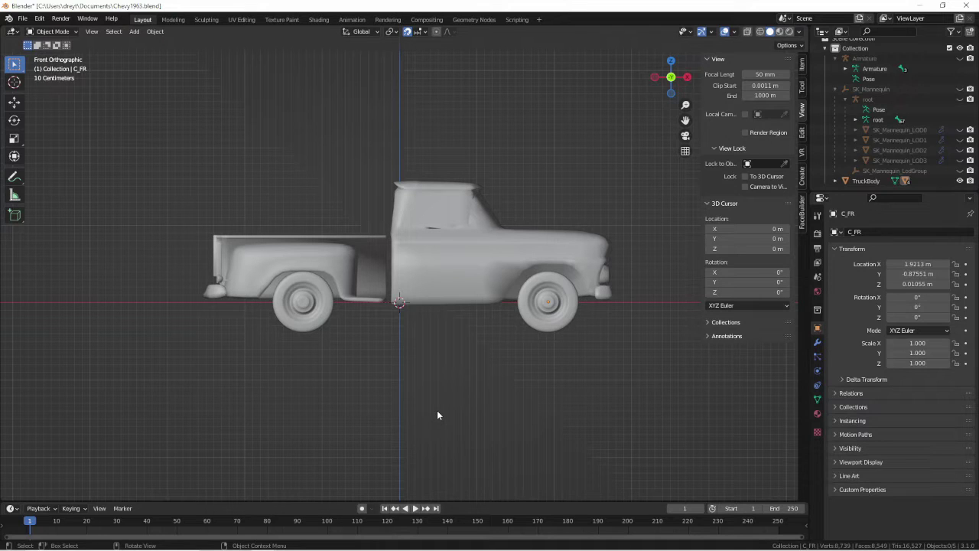
Select the front wheels C_FR and C_FL and orbit to inspect the pickup's front
{"action": "left_click", "coordinate": [554, 310]}
{"action": "middle_click_drag", "start_coordinate": [554, 310], "coordinate": [462, 346]}
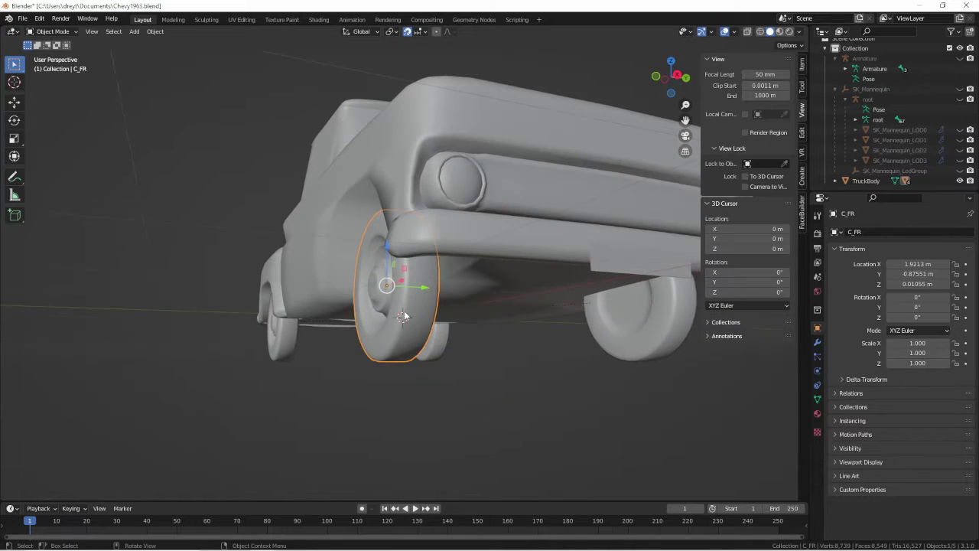
{"action": "left_click", "coordinate": [636, 332]}
{"action": "middle_click_drag", "start_coordinate": [632, 335], "coordinate": [614, 339]}
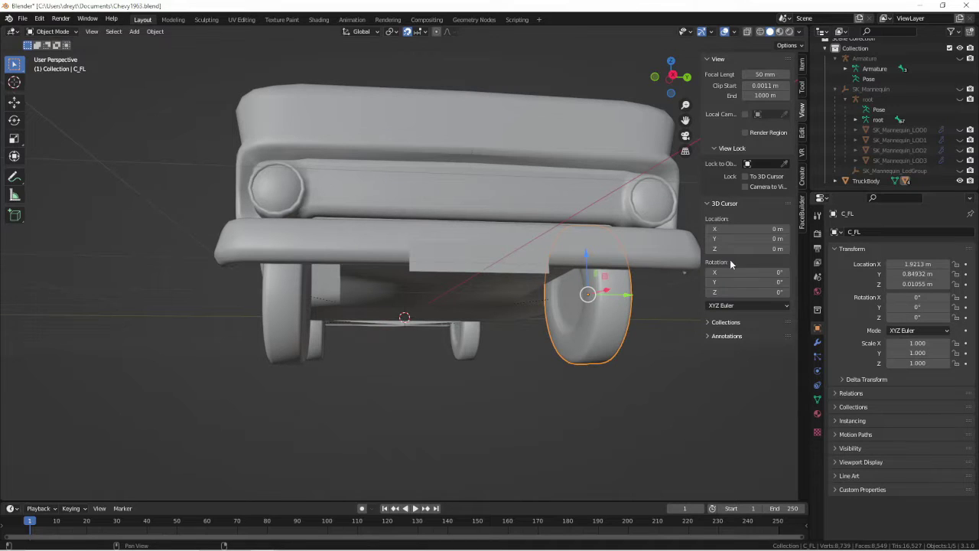
{"action": "middle_click_drag", "start_coordinate": [319, 381], "coordinate": [475, 282]}
Select TruckBody, check front and right orthographic views, and switch to wireframe shading
{"action": "key", "text": "KP_1"}
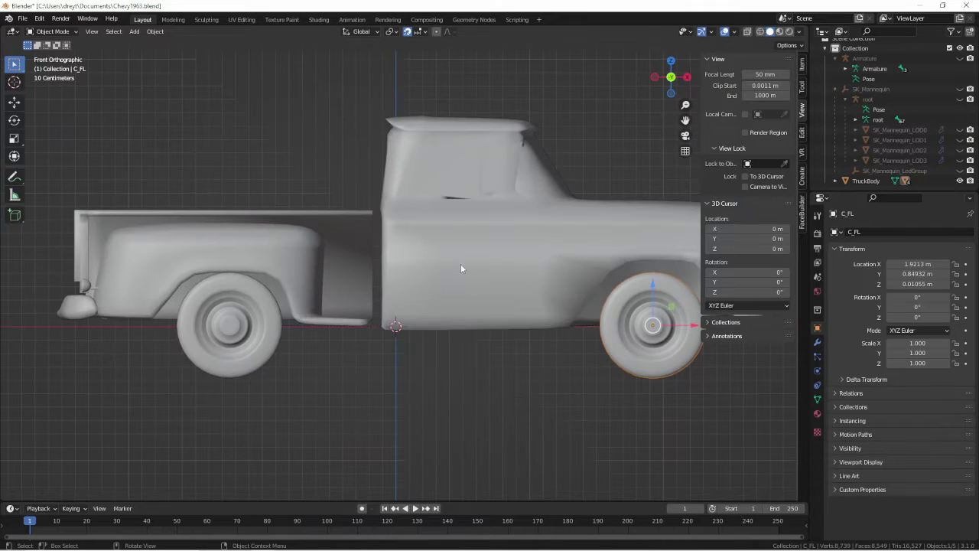
{"action": "left_click", "coordinate": [457, 260]}
{"action": "scroll", "coordinate": [467, 224], "scroll_direction": "down", "scroll_amount": 2}
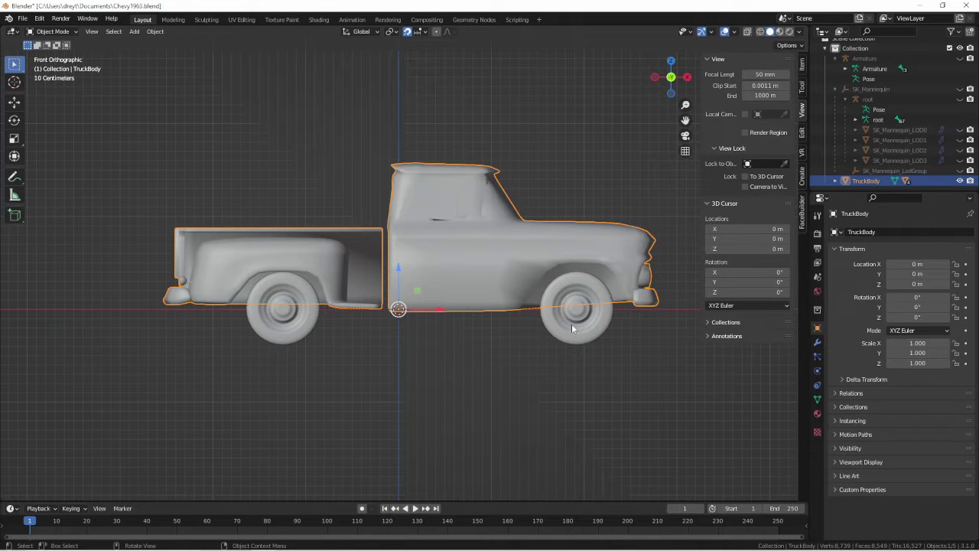
{"action": "key", "text": "KP_3"}
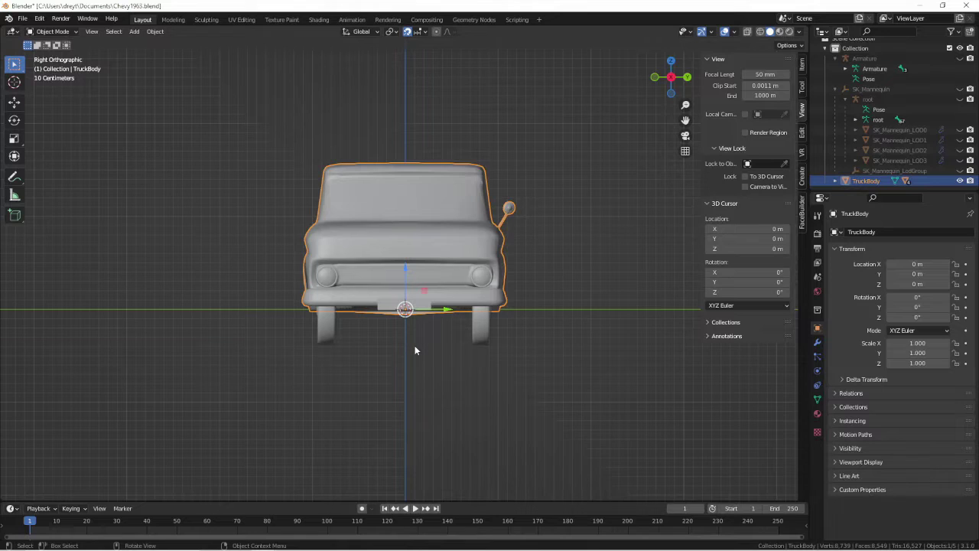
{"action": "key", "text": "KP_1"}
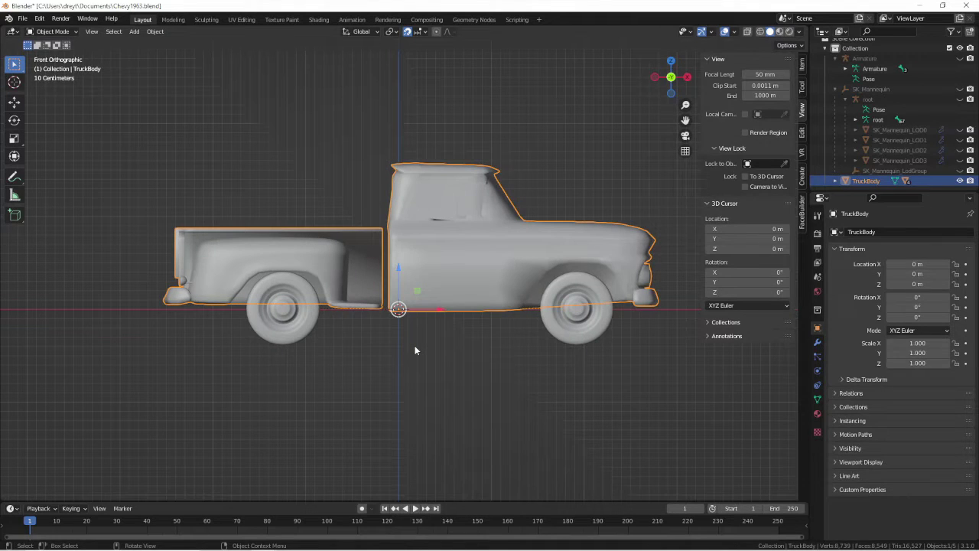
{"action": "key", "text": "z"}
{"action": "left_click", "coordinate": [343, 346]}
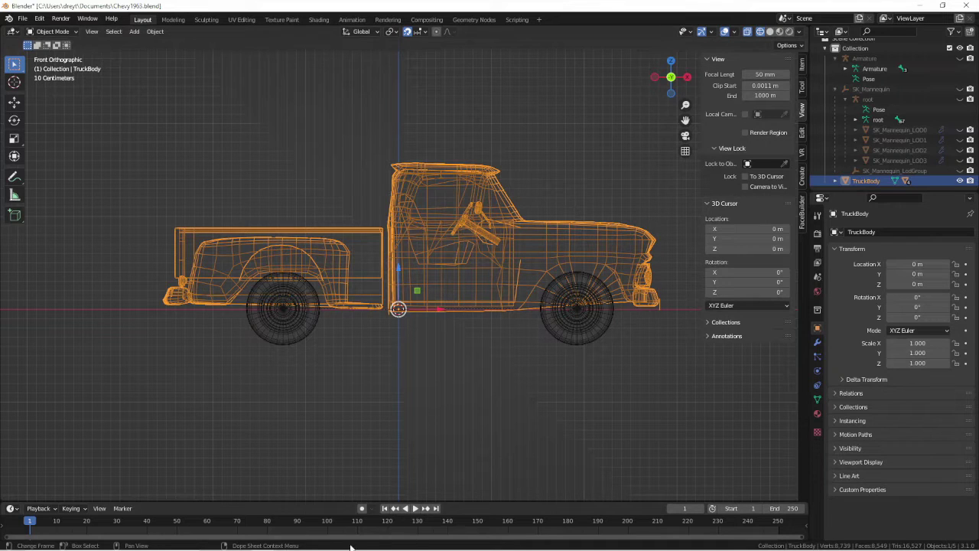
{"action": "mouse_move", "coordinate": [273, 544]}
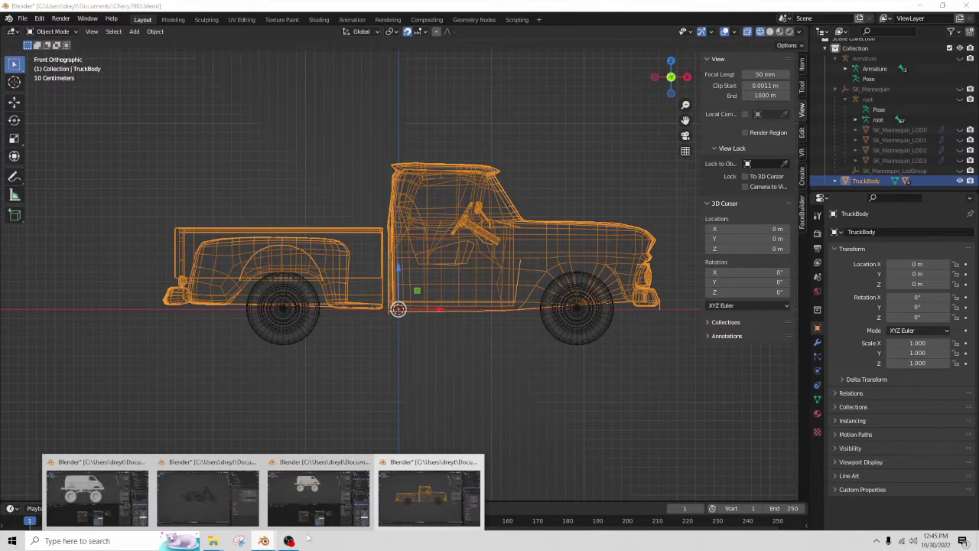
Switch to the monster truck file and view it in right and front orthographic views
{"action": "left_click", "coordinate": [311, 469]}
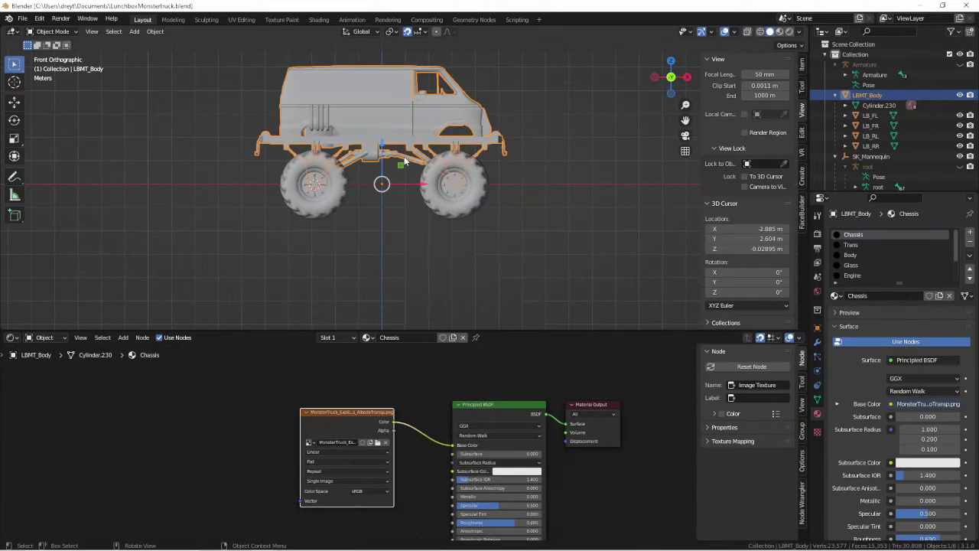
{"action": "scroll", "coordinate": [426, 151], "scroll_direction": "up", "scroll_amount": 4}
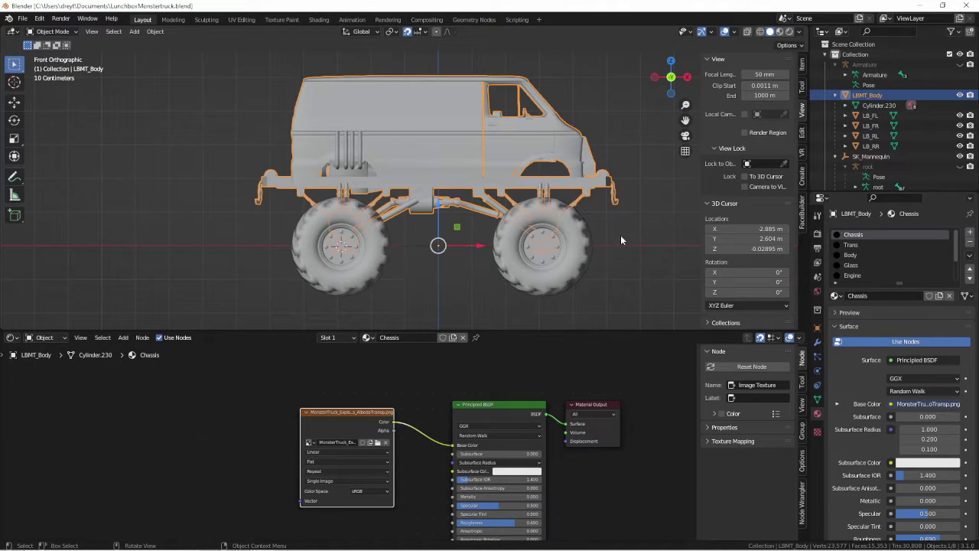
{"action": "middle_click_drag", "start_coordinate": [273, 271], "coordinate": [282, 280]}
{"action": "key", "text": "KP_3"}
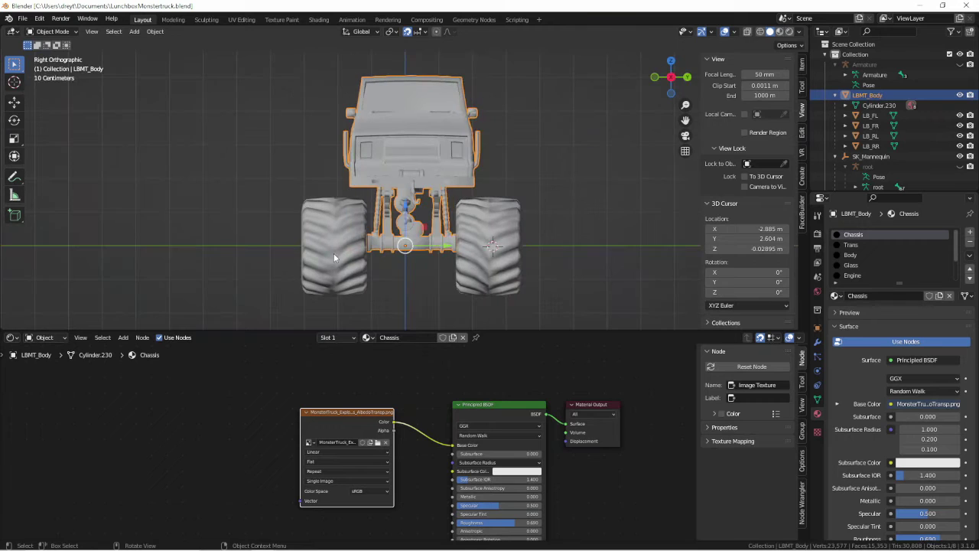
{"action": "key", "text": "KP_1"}
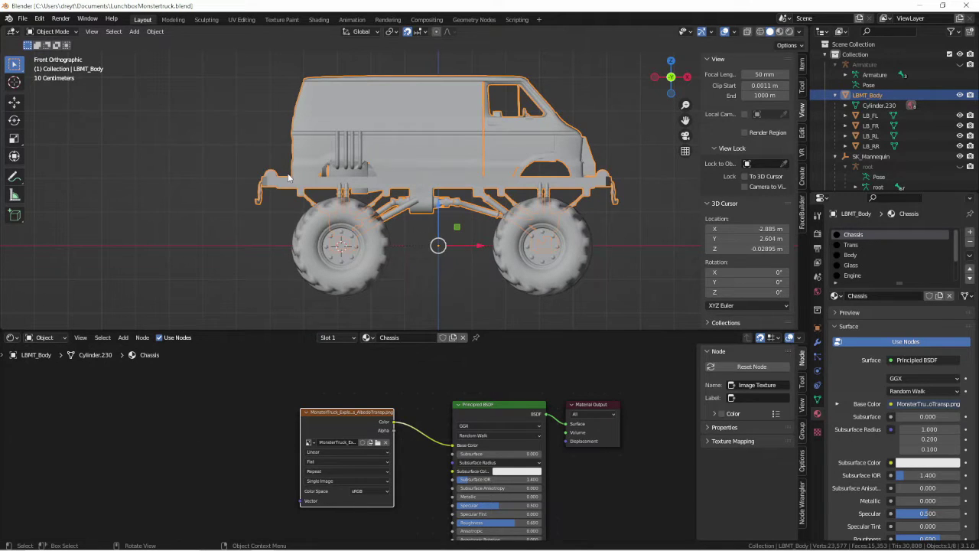
Select all four monster truck wheels and move them vertically along Z
{"action": "key", "text": "shift+bracketright"}
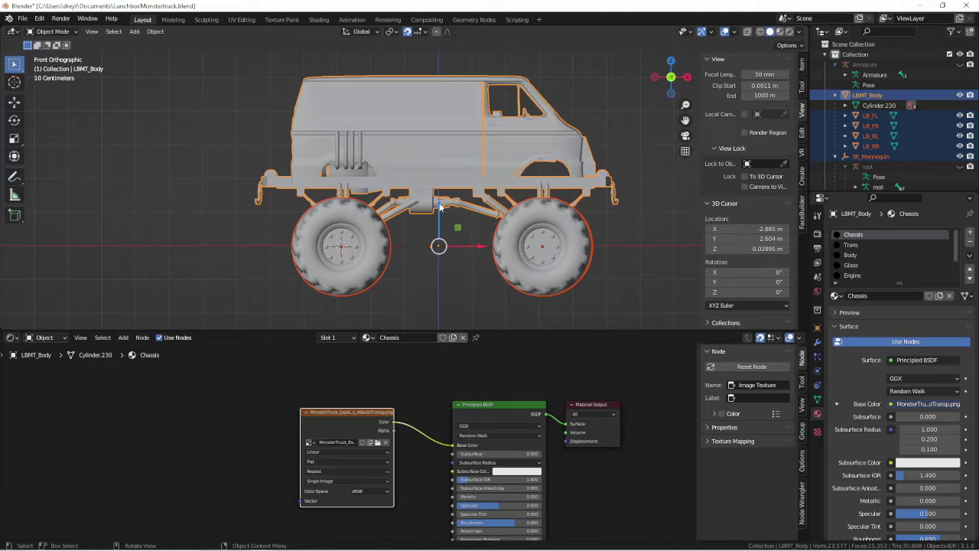
{"action": "key", "text": "g"}
{"action": "key", "text": "z"}
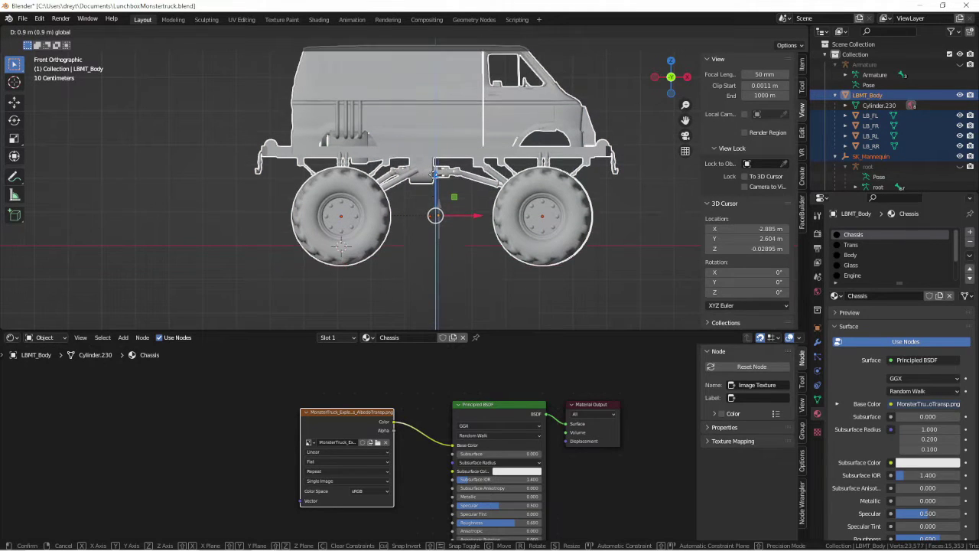
{"action": "left_click", "coordinate": [438, 228]}
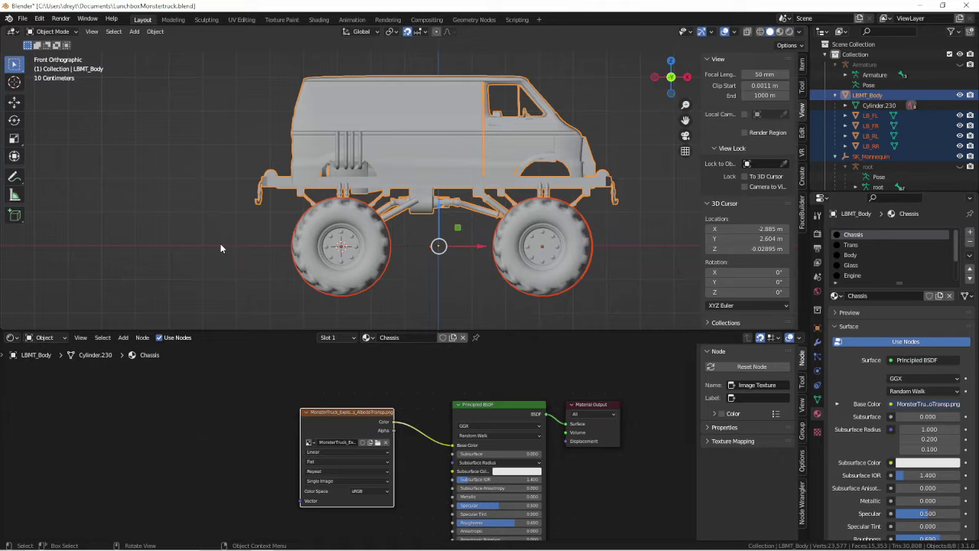
{"action": "middle_click_drag", "start_coordinate": [469, 143], "coordinate": [454, 294]}
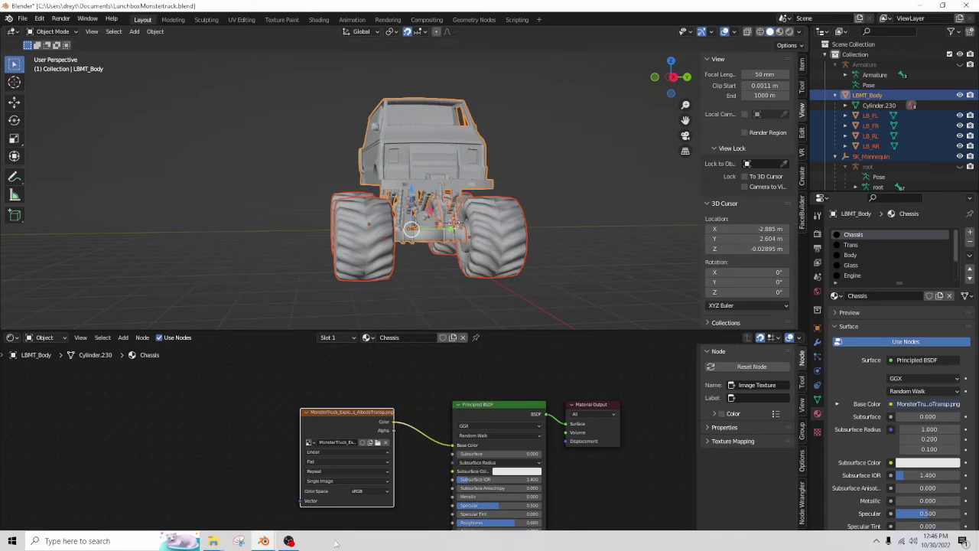
Inspect the sport bike's front fork and BAP_Sportster_S body, then return to the Chevy file
{"action": "mouse_move", "coordinate": [263, 541]}
{"action": "left_click", "coordinate": [220, 483]}
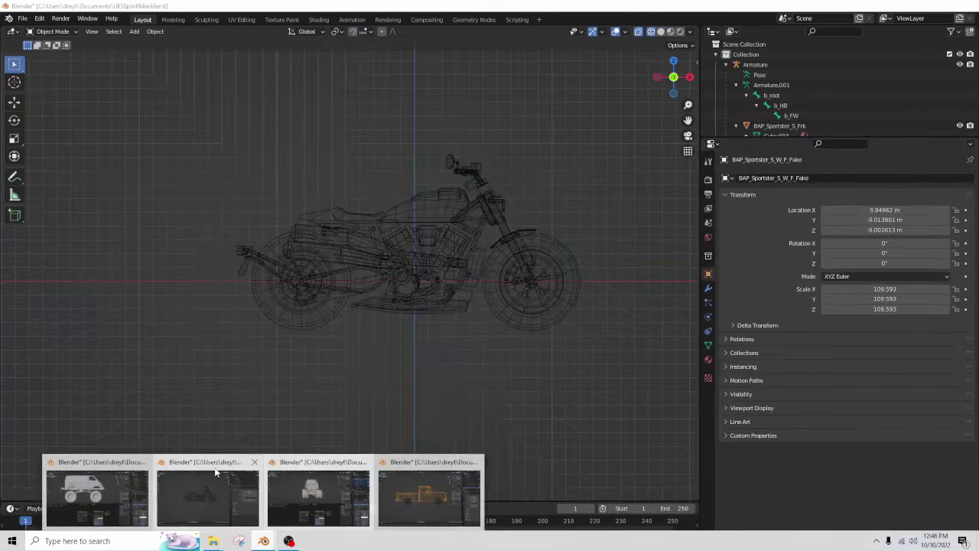
{"action": "scroll", "coordinate": [507, 273], "scroll_direction": "up", "scroll_amount": 1}
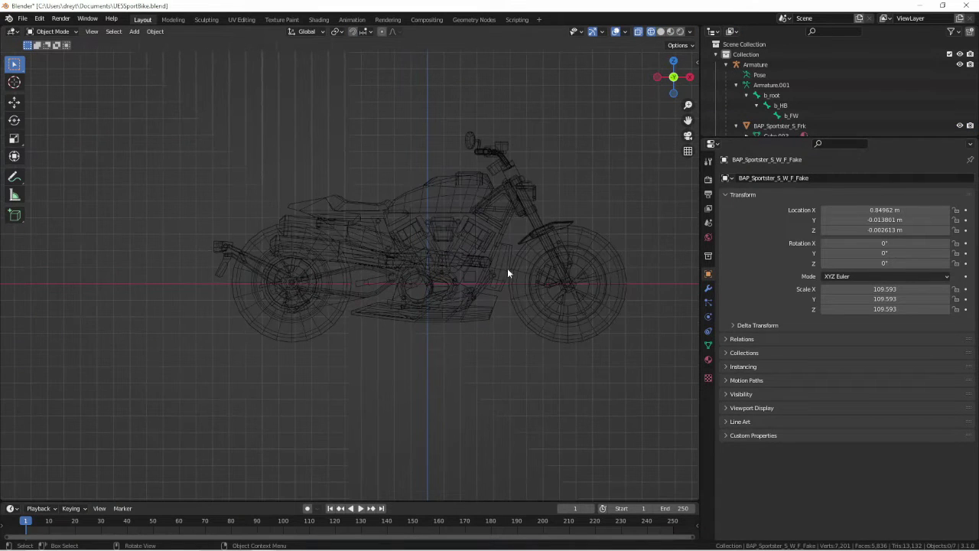
{"action": "left_click", "coordinate": [555, 304]}
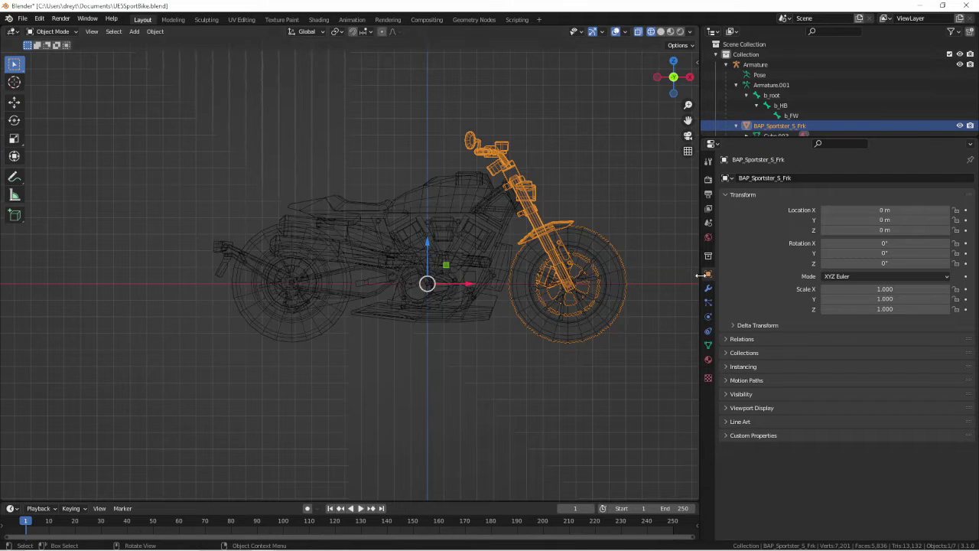
{"action": "left_click", "coordinate": [389, 234]}
{"action": "mouse_move", "coordinate": [263, 541]}
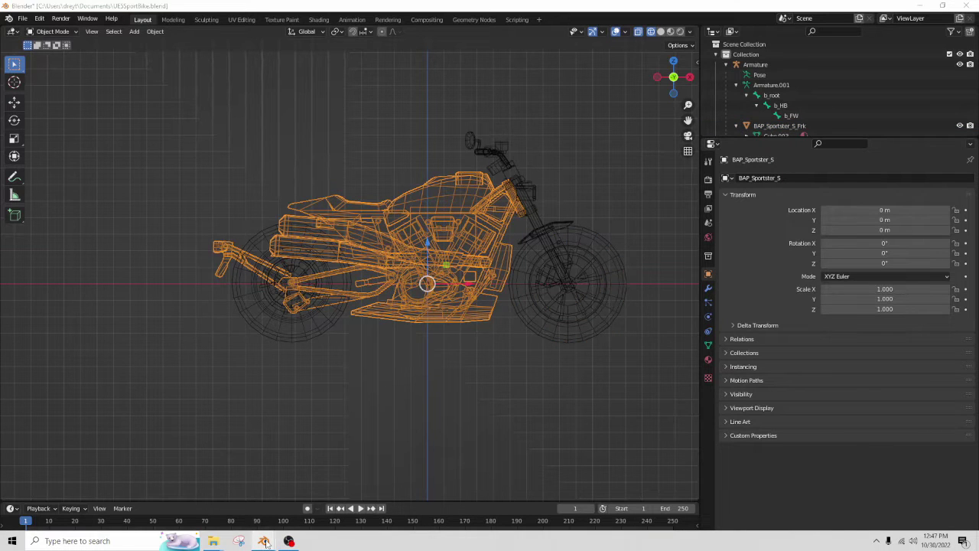
{"action": "left_click", "coordinate": [349, 472]}
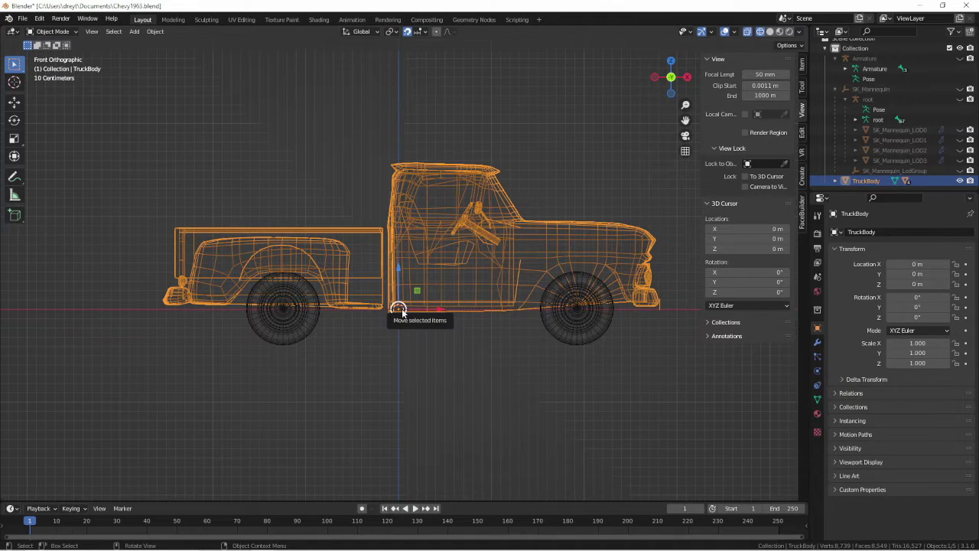
Orbit around the pickup and inspect the front wheel C_FR
{"action": "middle_click_drag", "start_coordinate": [481, 287], "coordinate": [415, 295]}
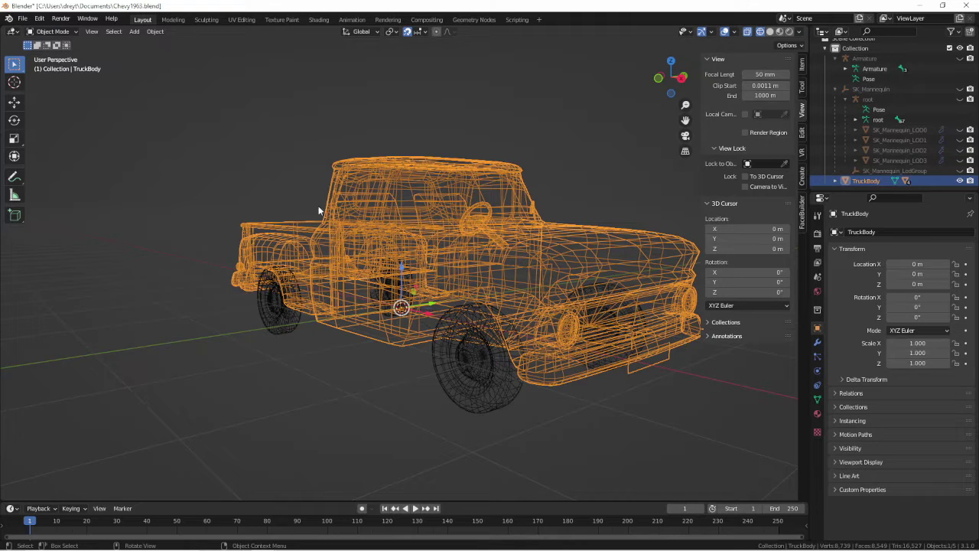
{"action": "middle_click_drag", "start_coordinate": [375, 306], "coordinate": [458, 288]}
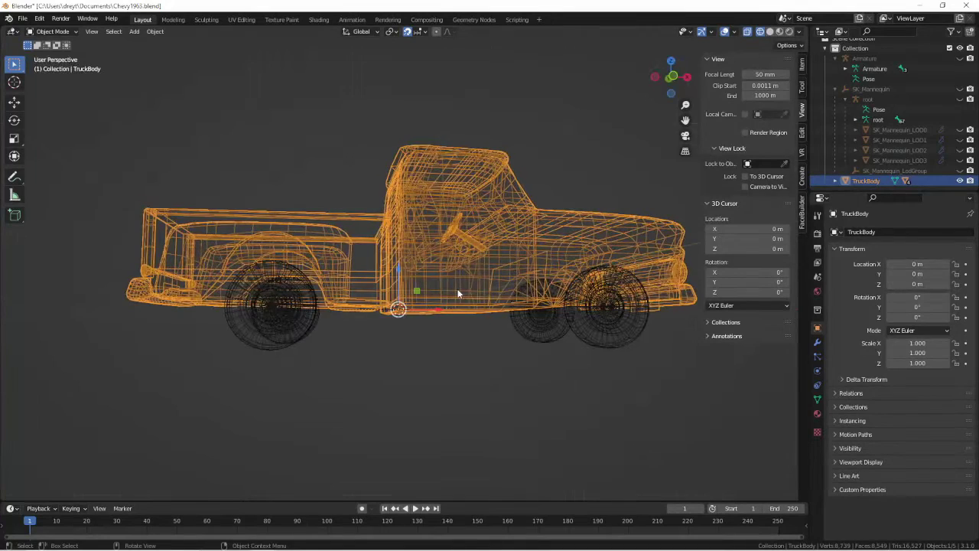
{"action": "key", "text": "KP_1"}
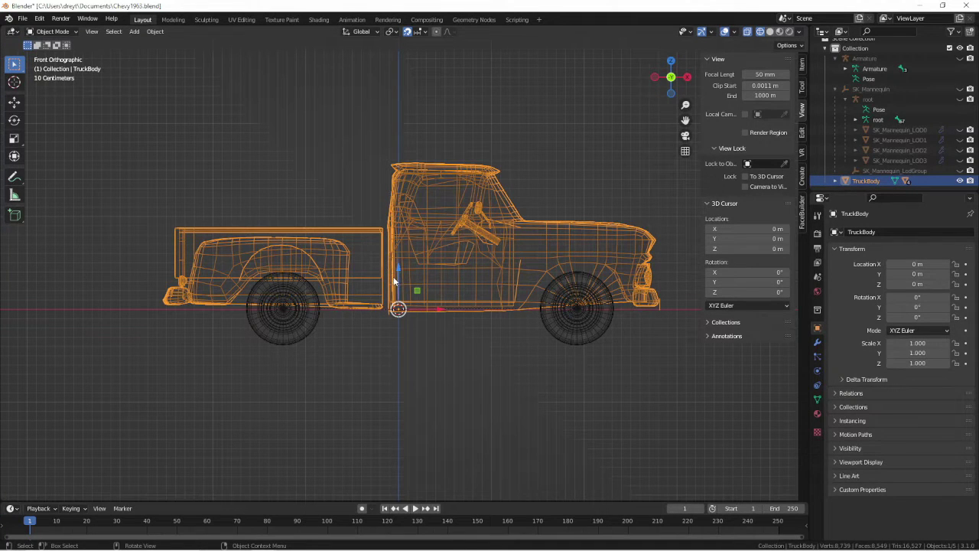
{"action": "scroll", "coordinate": [396, 308], "scroll_direction": "up", "scroll_amount": 1}
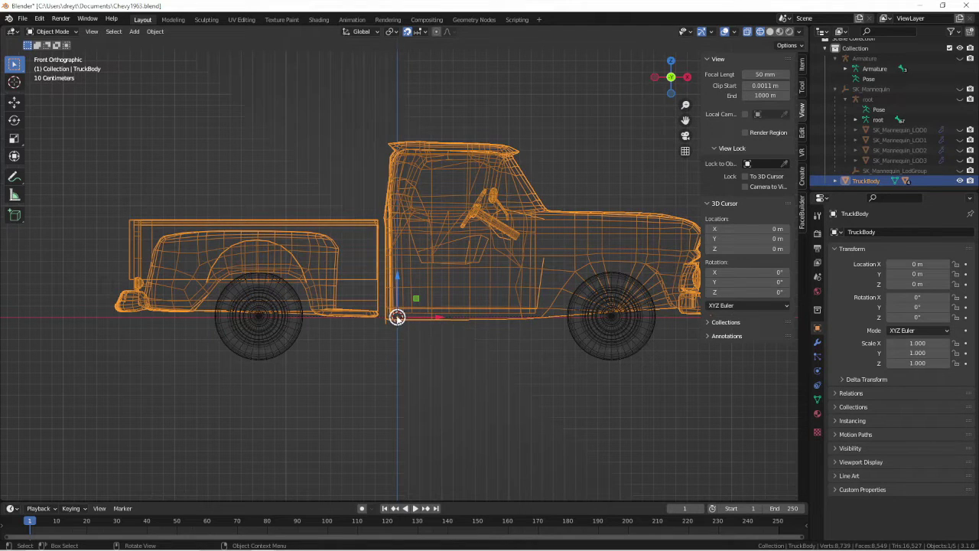
{"action": "left_click", "coordinate": [610, 345]}
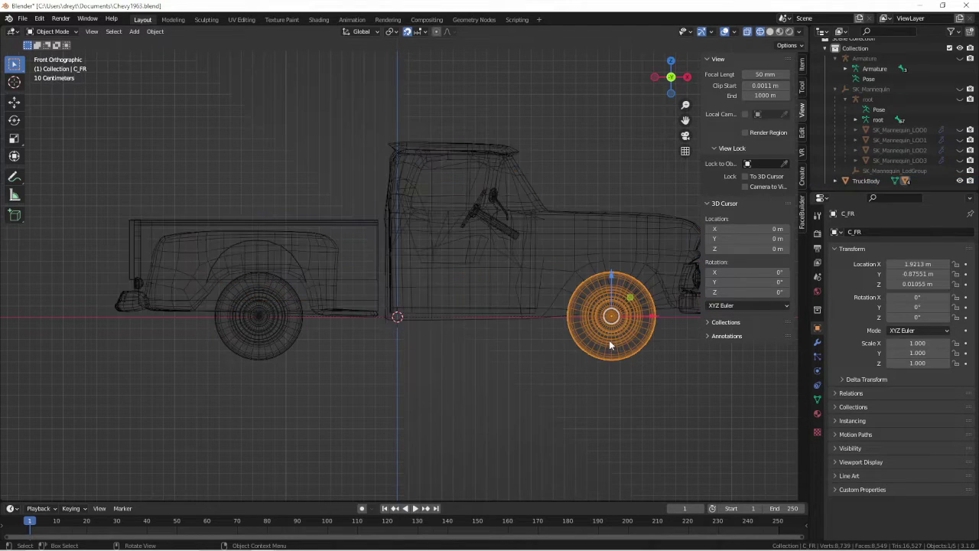
{"action": "middle_click_drag", "start_coordinate": [612, 314], "coordinate": [586, 337]}
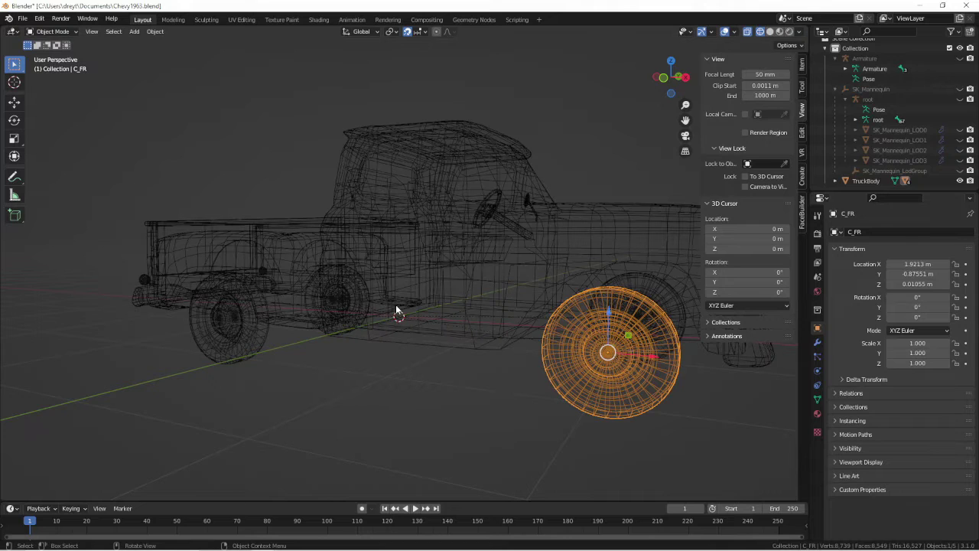
{"action": "middle_click_drag", "start_coordinate": [456, 330], "coordinate": [540, 319]}
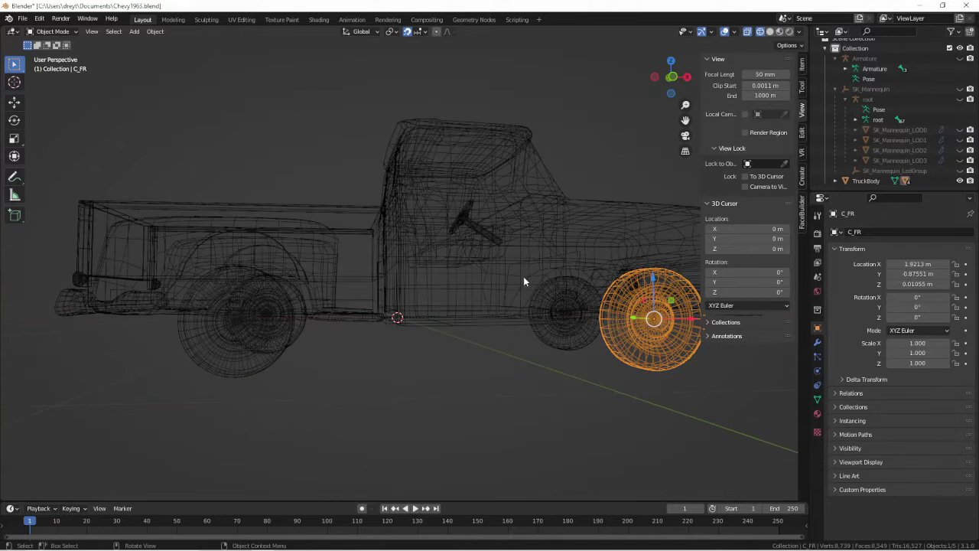
{"action": "scroll", "coordinate": [523, 282], "scroll_direction": "down", "scroll_amount": 3}
Select everything in the scene with TruckBody as the active object
{"action": "key", "text": "a"}
{"action": "scroll", "coordinate": [454, 258], "scroll_direction": "up", "scroll_amount": 4}
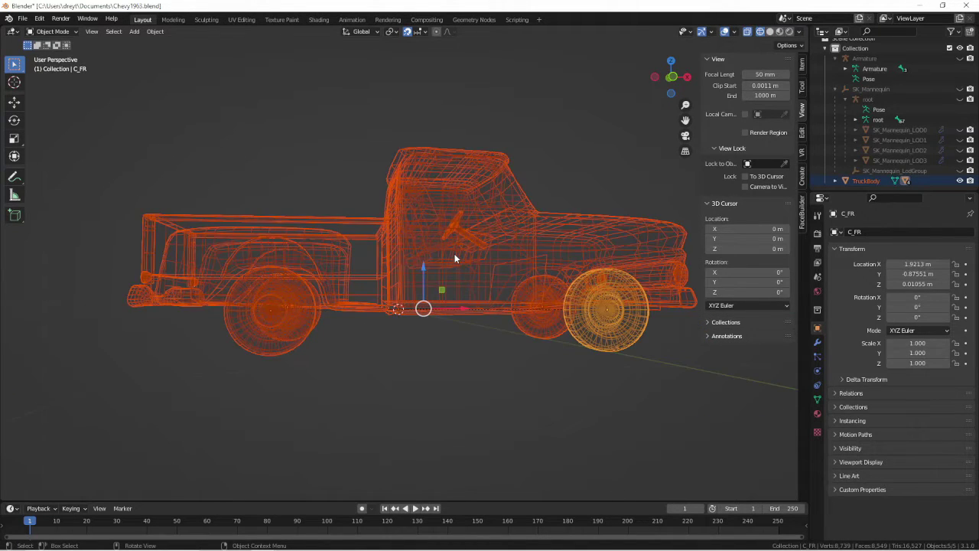
{"action": "mouse_move", "coordinate": [455, 257]}
{"action": "middle_mouse_down"}
{"action": "mouse_move", "coordinate": [448, 285]}
{"action": "mouse_move", "coordinate": [449, 272]}
{"action": "middle_mouse_up"}
{"action": "left_click", "coordinate": [465, 286], "text": "shift"}
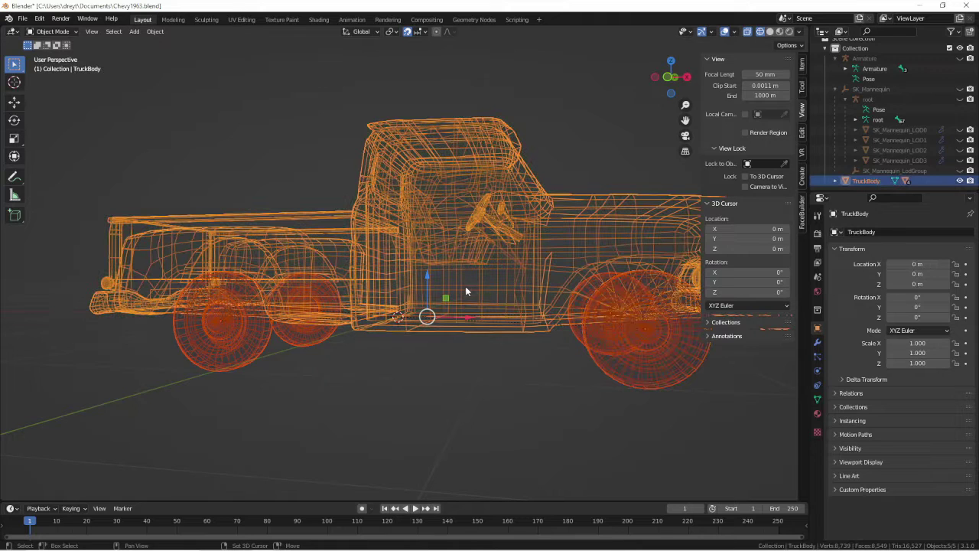
{"action": "left_click", "coordinate": [25, 18]}
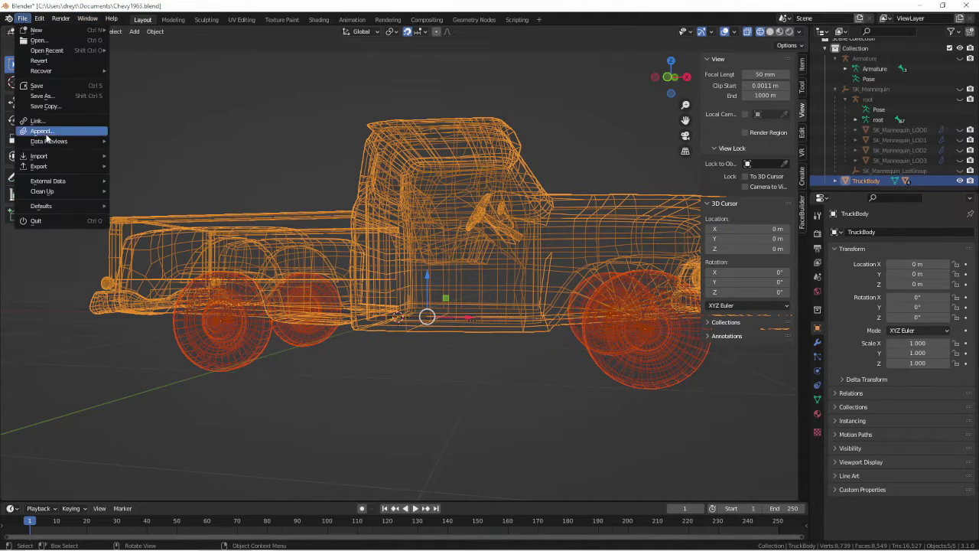
{"action": "mouse_move", "coordinate": [98, 166]}
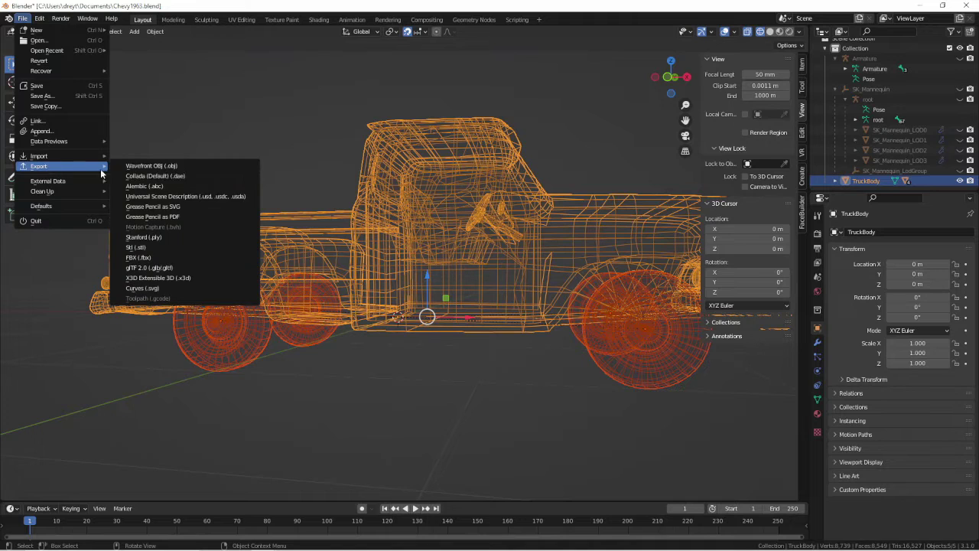
{"action": "left_click", "coordinate": [139, 257]}
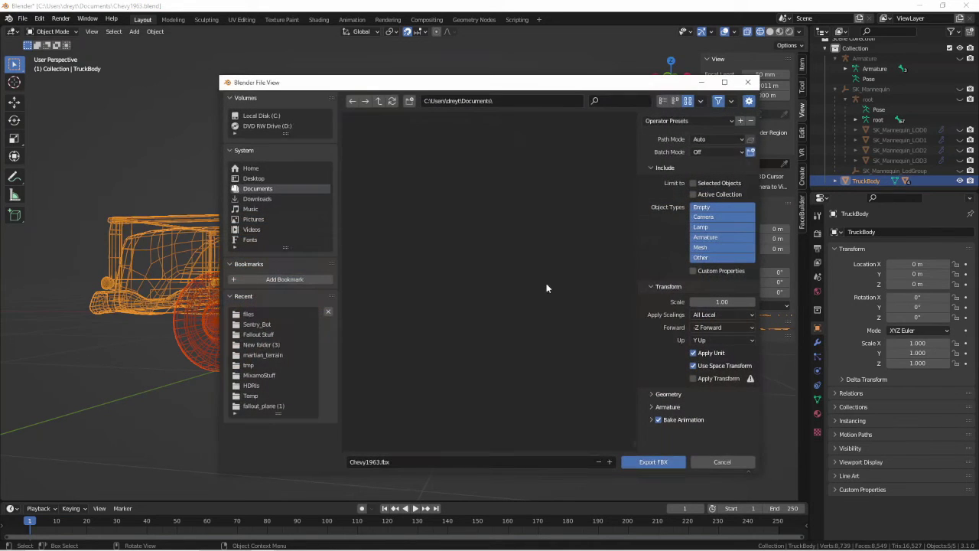
{"action": "left_click", "coordinate": [693, 183]}
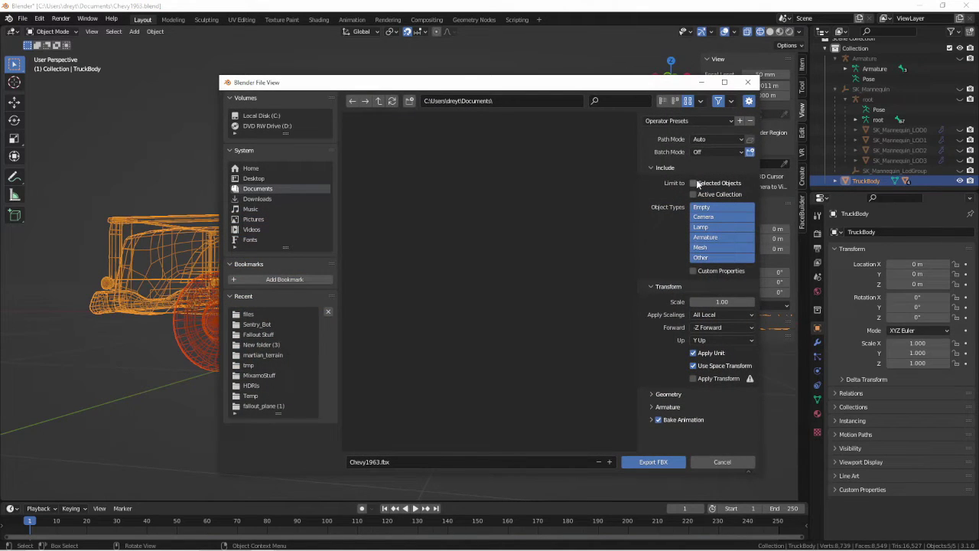
{"action": "left_click", "coordinate": [700, 249]}
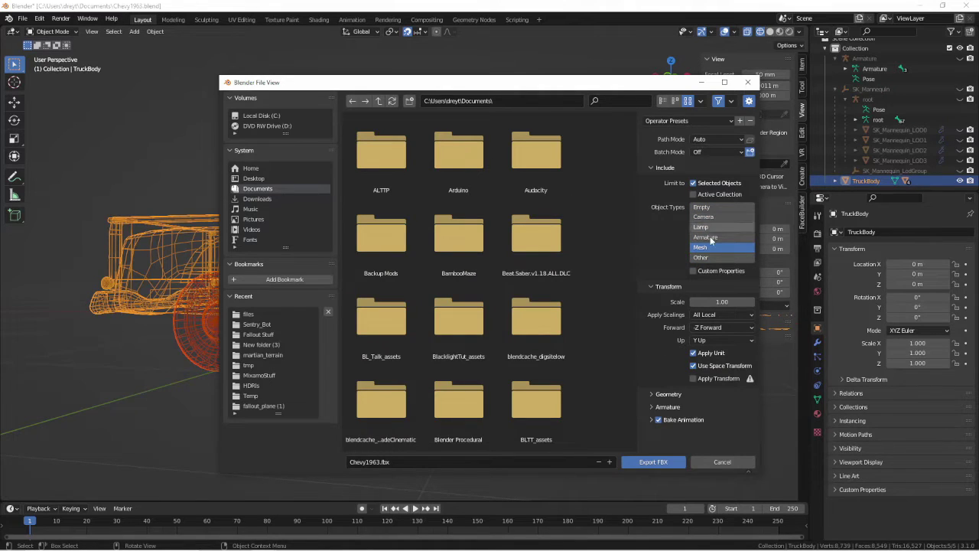
{"action": "left_click", "coordinate": [656, 393]}
{"action": "scroll", "coordinate": [704, 392], "scroll_direction": "down", "scroll_amount": 2}
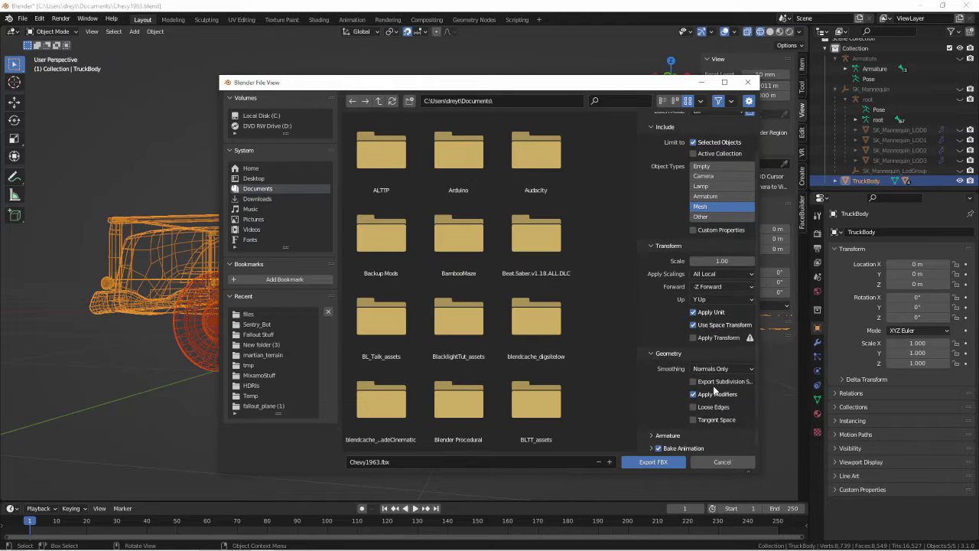
{"action": "left_click", "coordinate": [719, 368]}
{"action": "left_click", "coordinate": [700, 393]}
{"action": "scroll", "coordinate": [686, 376], "scroll_direction": "down", "scroll_amount": 1}
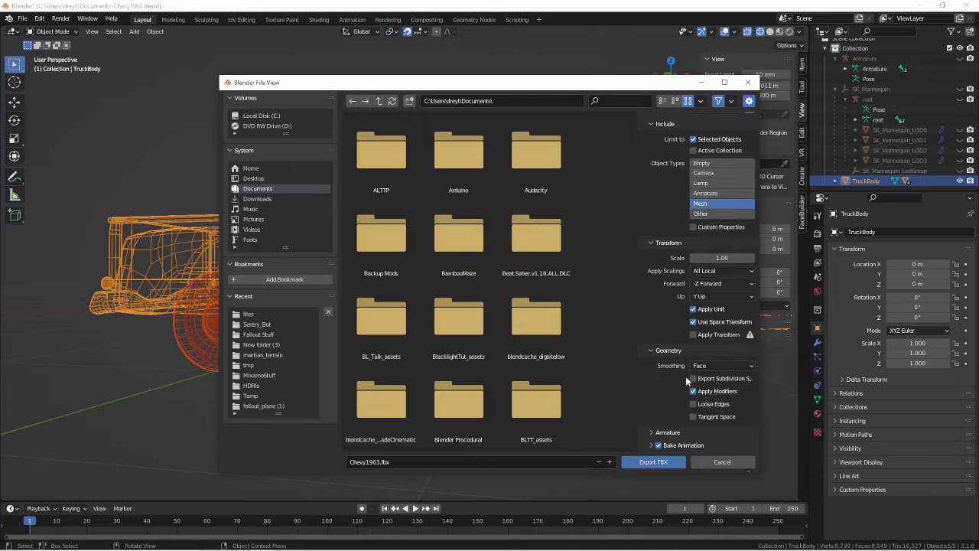
{"action": "left_click", "coordinate": [650, 432]}
{"action": "scroll", "coordinate": [671, 434], "scroll_direction": "down", "scroll_amount": 2}
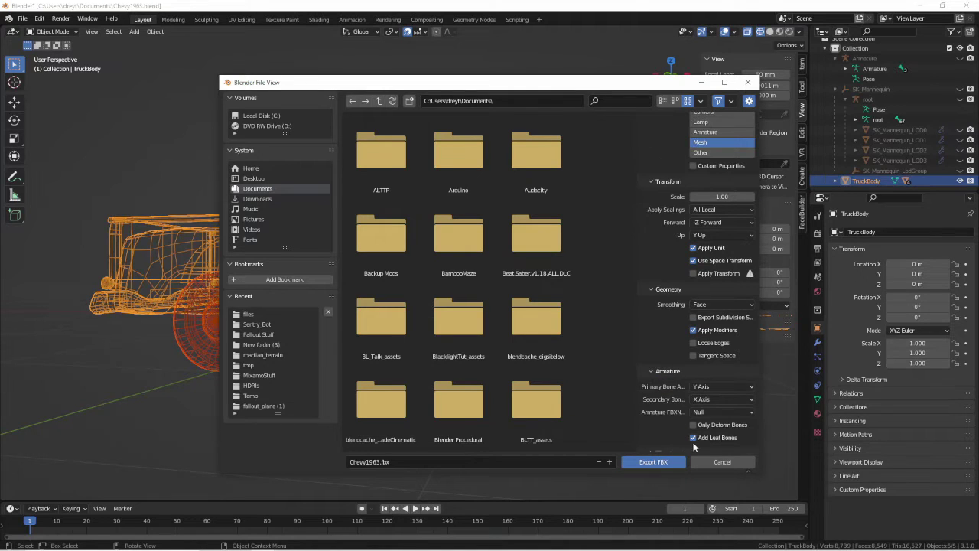
{"action": "left_click", "coordinate": [693, 437]}
{"action": "scroll", "coordinate": [689, 244], "scroll_direction": "up", "scroll_amount": 3}
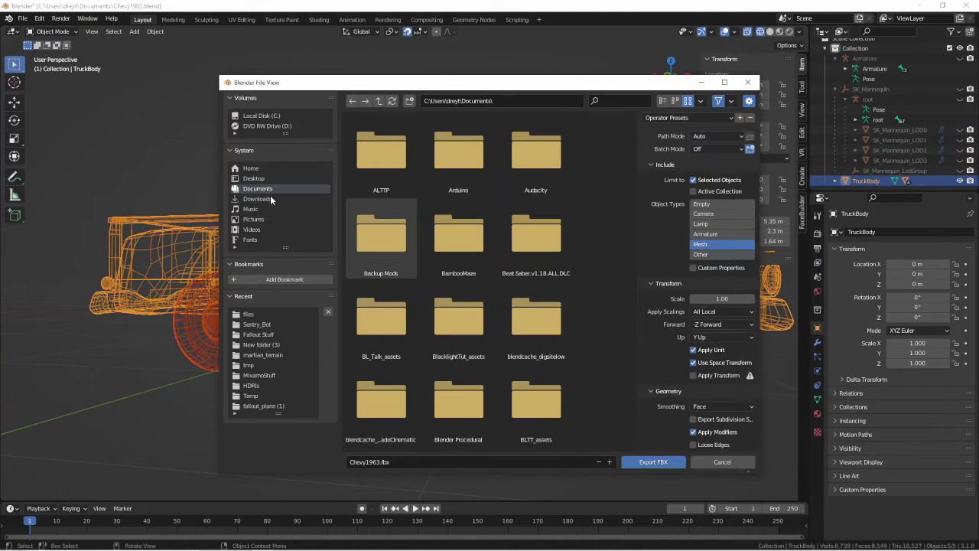
{"action": "left_click", "coordinate": [734, 461]}
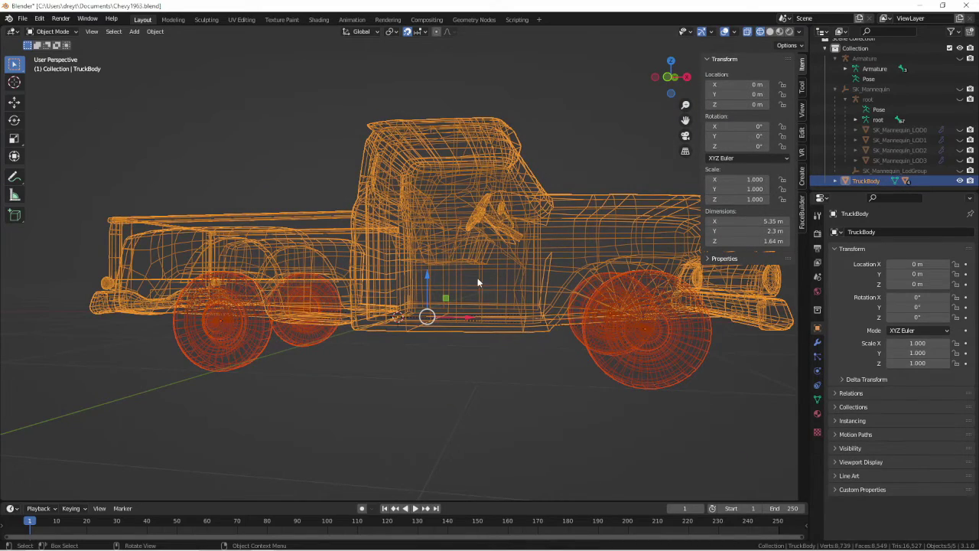
{"action": "middle_click_drag", "start_coordinate": [529, 327], "coordinate": [457, 291]}
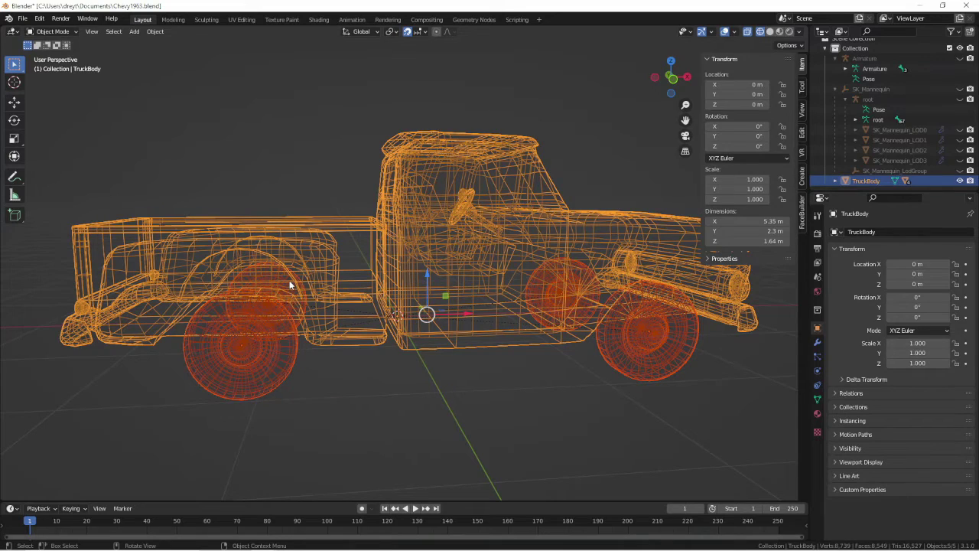
{"action": "middle_click_drag", "start_coordinate": [439, 329], "coordinate": [374, 296]}
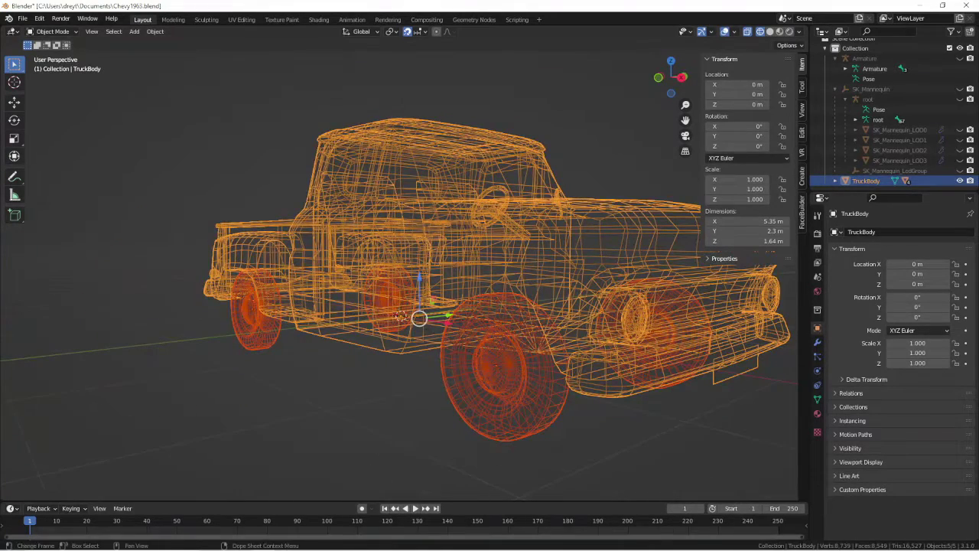
{"action": "mouse_move", "coordinate": [283, 545]}
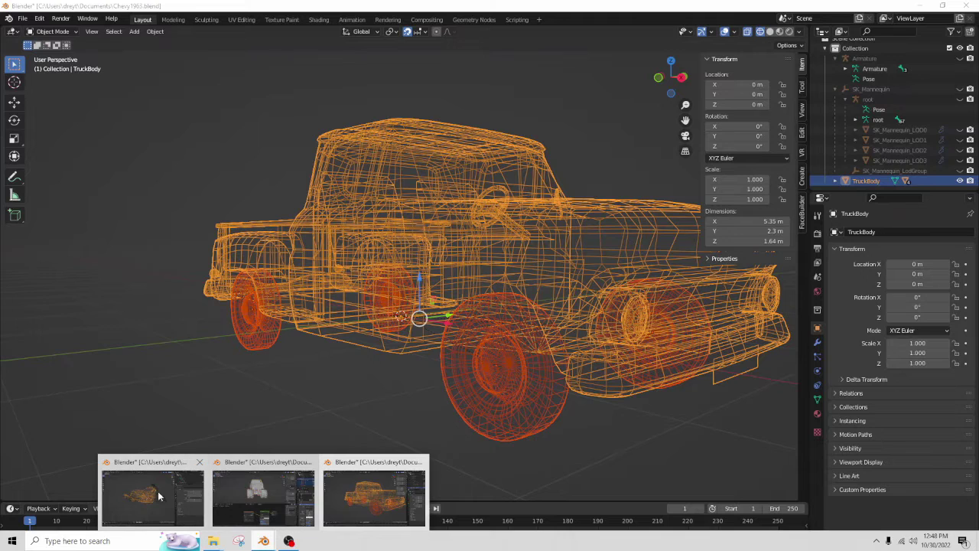
Switch to UESportBike.blend and select the motorbike's front fork
{"action": "left_click", "coordinate": [148, 476]}
{"action": "middle_click_drag", "start_coordinate": [344, 380], "coordinate": [675, 399]}
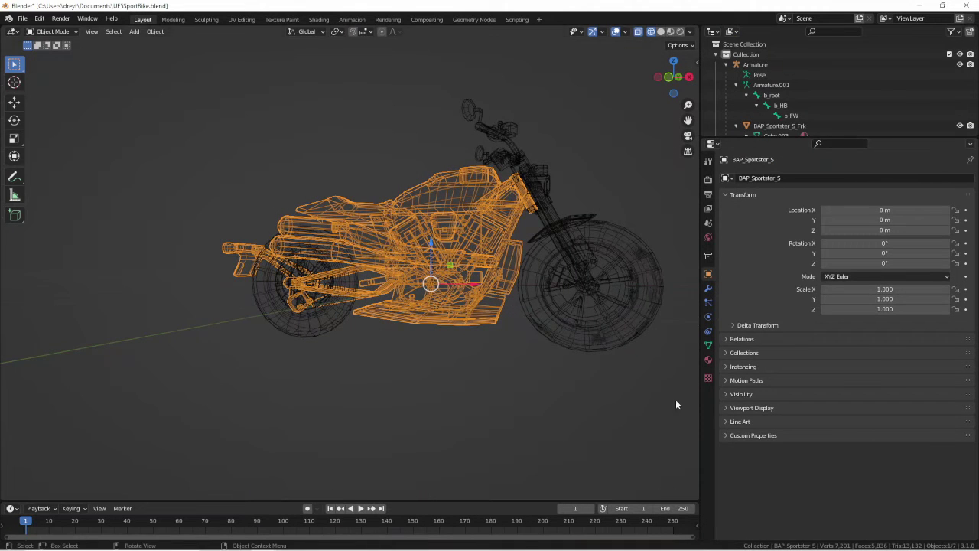
{"action": "left_click", "coordinate": [539, 319]}
{"action": "middle_click_drag", "start_coordinate": [538, 321], "coordinate": [466, 295]}
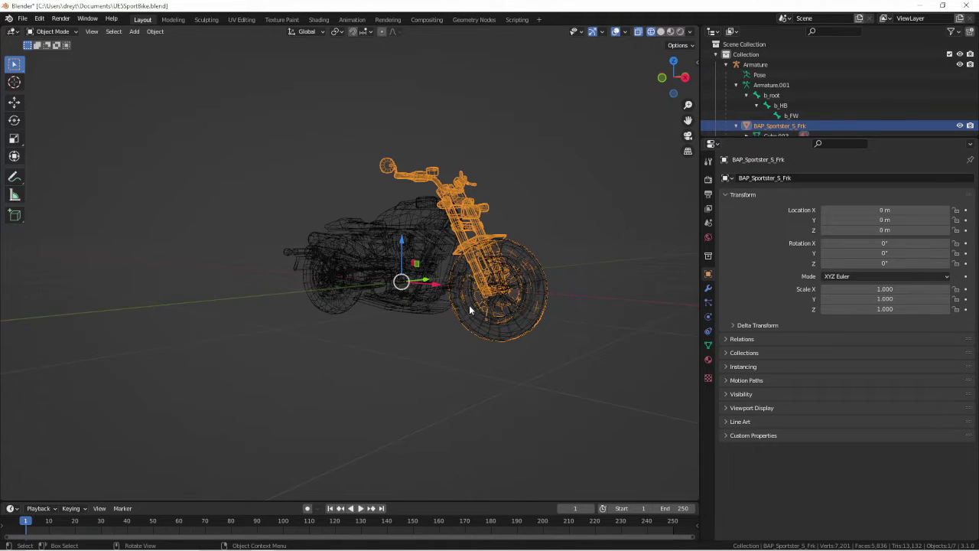
{"action": "scroll", "coordinate": [469, 305], "scroll_direction": "up", "scroll_amount": 3}
{"action": "scroll", "coordinate": [469, 305], "scroll_direction": "down", "scroll_amount": 3}
Select the fake front wheel object and view it from side and three-quarter angles
{"action": "left_click", "coordinate": [509, 325]}
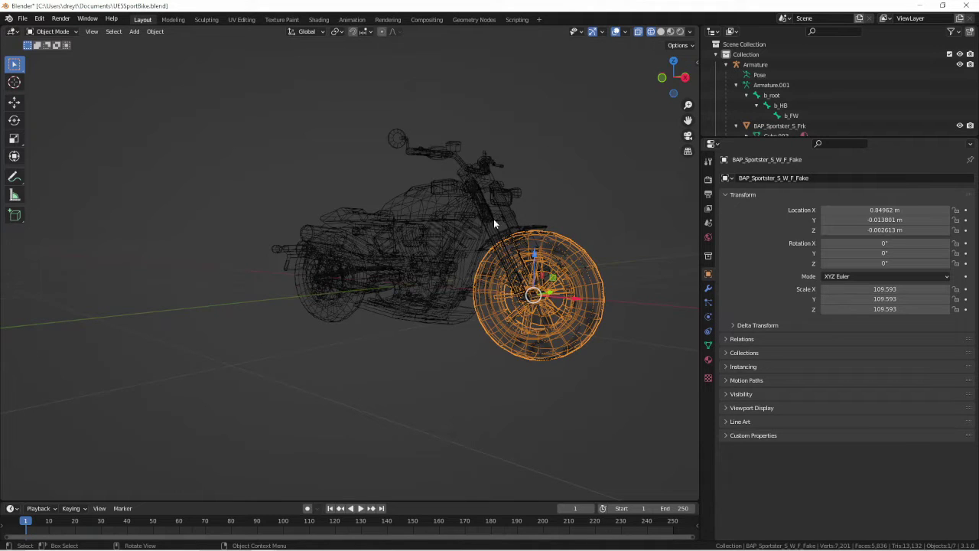
{"action": "middle_click_drag", "start_coordinate": [412, 258], "coordinate": [510, 281]}
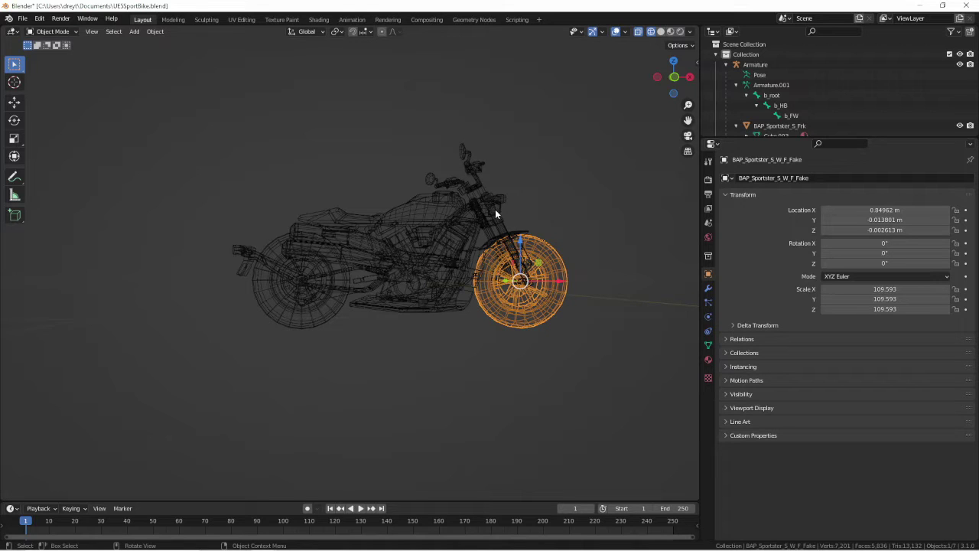
{"action": "middle_click_drag", "start_coordinate": [495, 209], "coordinate": [446, 211]}
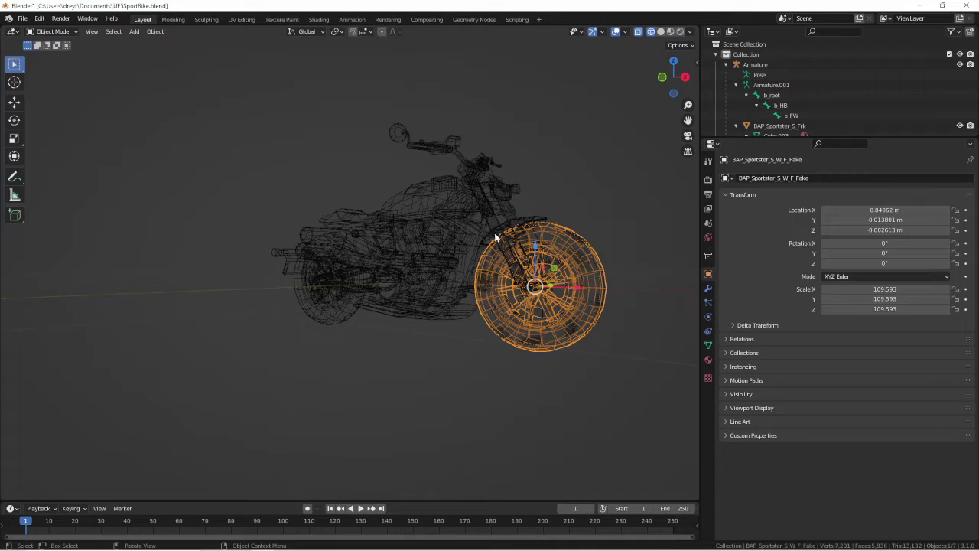
{"action": "middle_click_drag", "start_coordinate": [495, 237], "coordinate": [452, 195]}
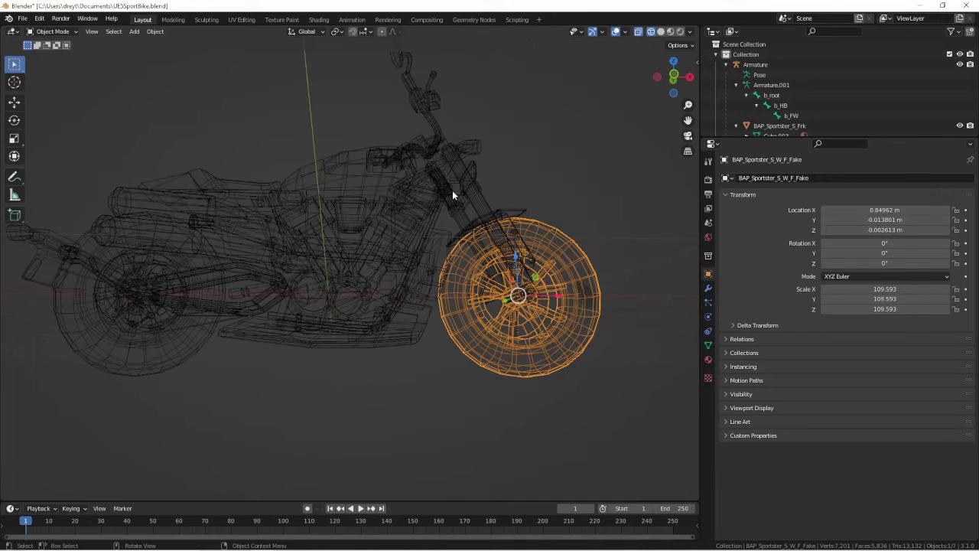
{"action": "left_click", "coordinate": [512, 291]}
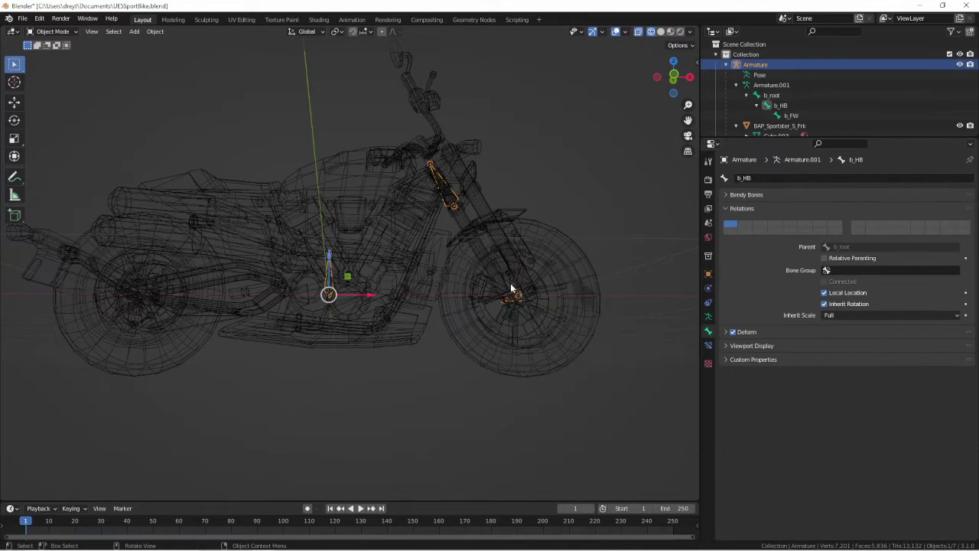
{"action": "middle_click_drag", "start_coordinate": [465, 258], "coordinate": [495, 171]}
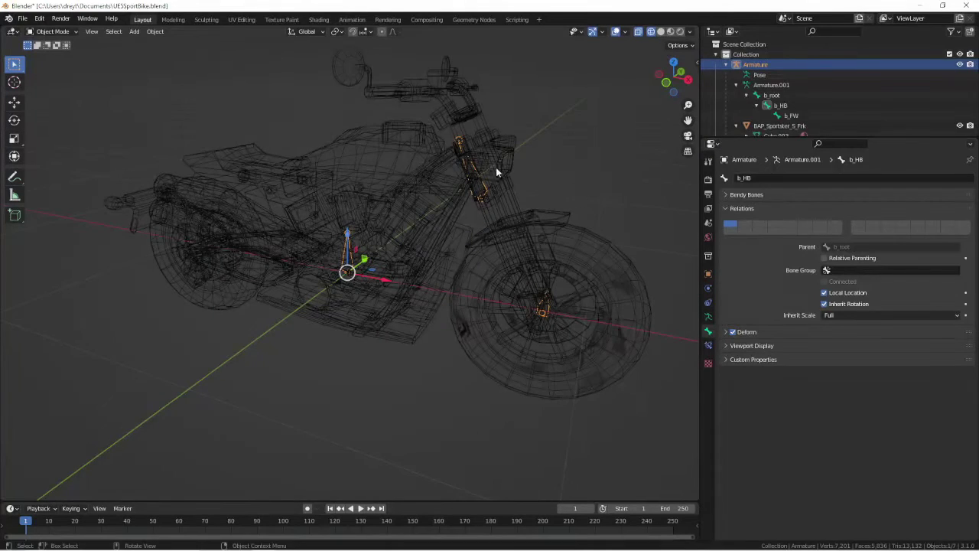
{"action": "key", "text": "g"}
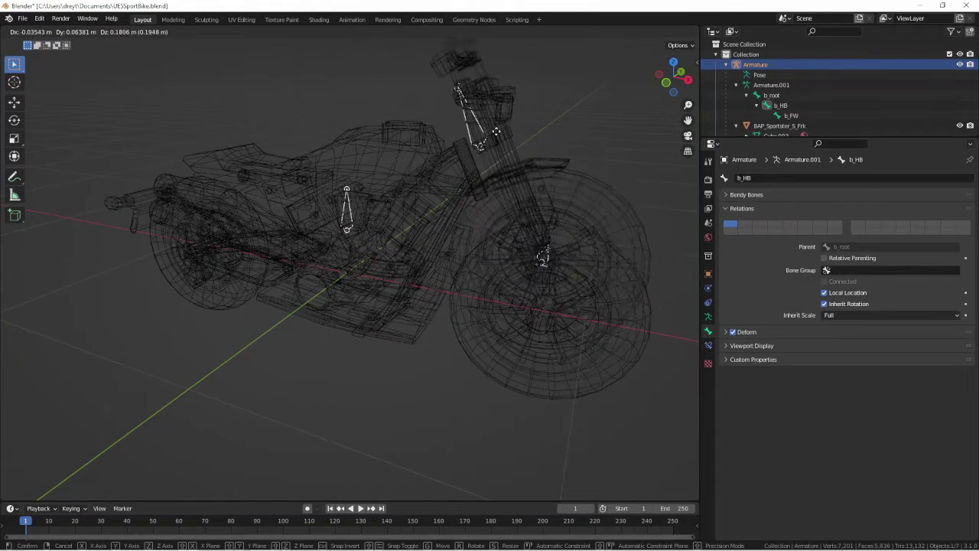
{"action": "key", "text": "Escape"}
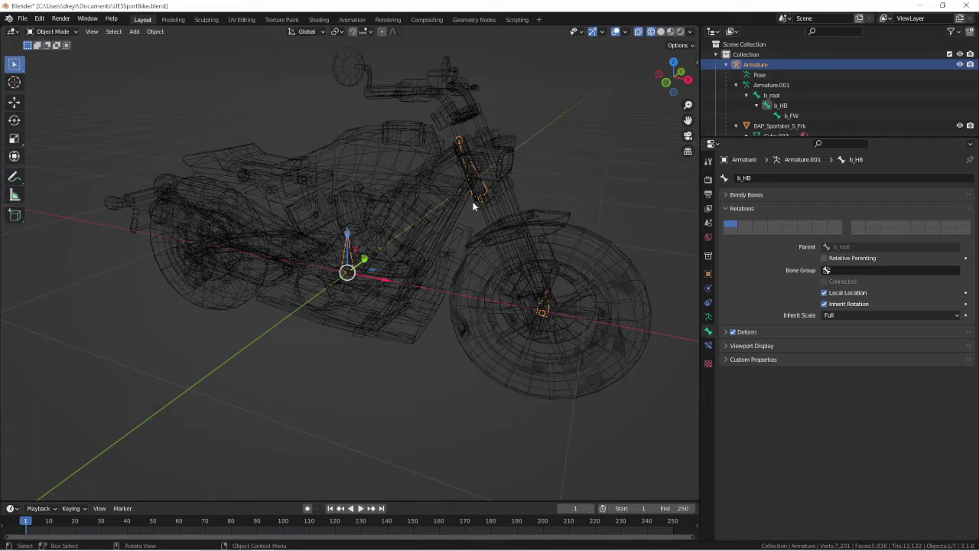
{"action": "key", "text": "g"}
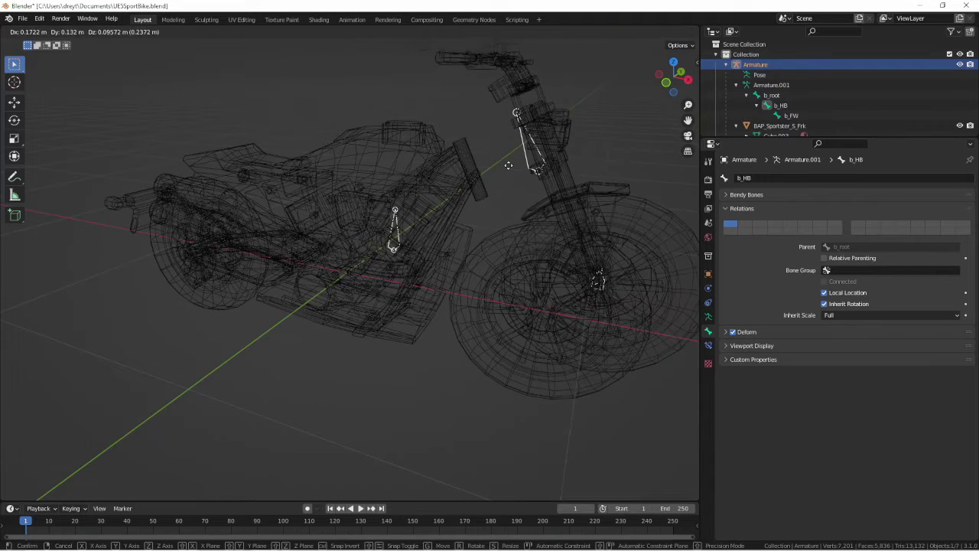
{"action": "key", "text": "Escape"}
{"action": "middle_click_drag", "start_coordinate": [397, 180], "coordinate": [414, 163]}
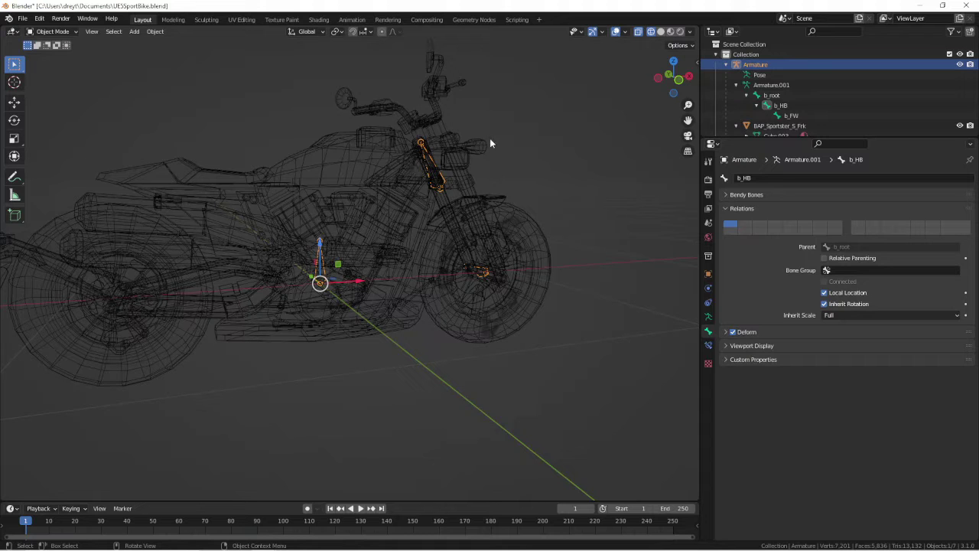
{"action": "middle_click_drag", "start_coordinate": [492, 142], "coordinate": [430, 165]}
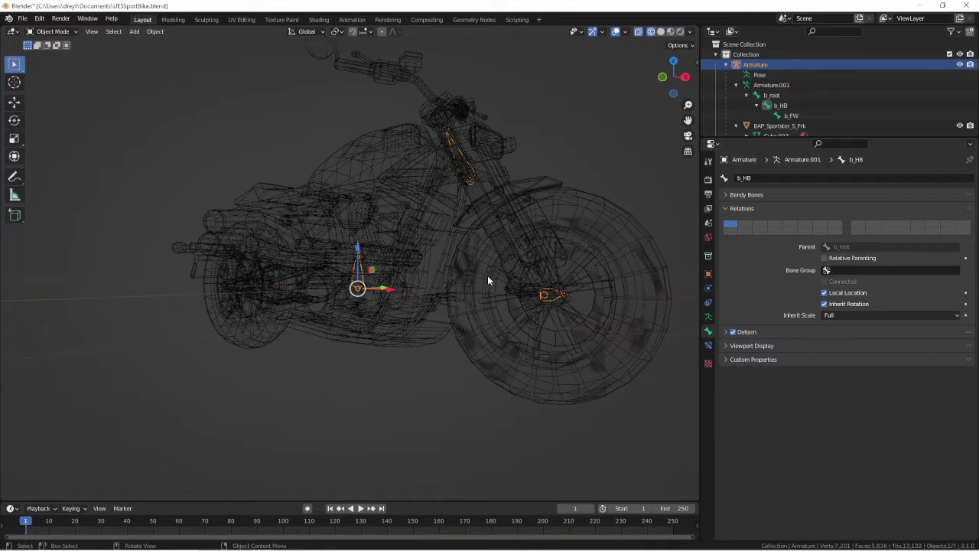
{"action": "middle_click_drag", "start_coordinate": [488, 276], "coordinate": [463, 271]}
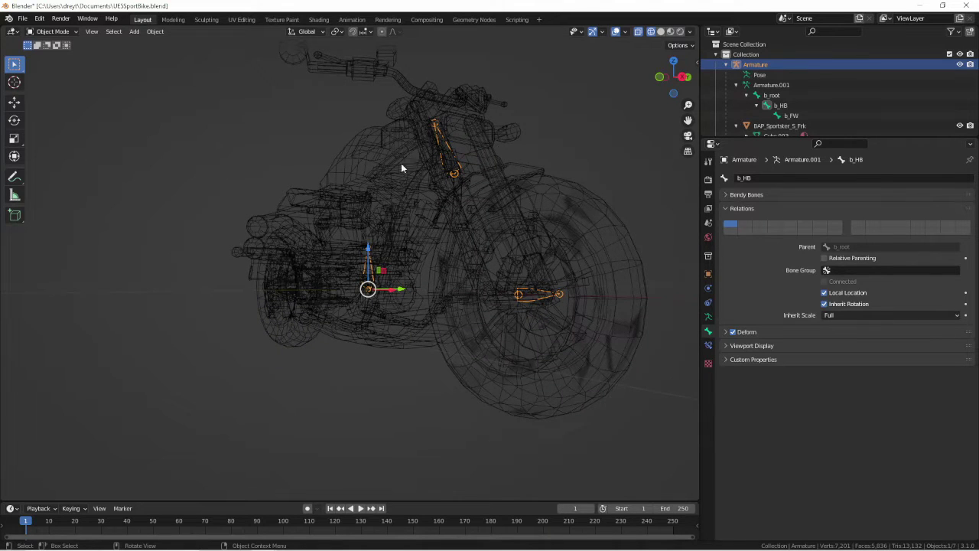
{"action": "scroll", "coordinate": [369, 188], "scroll_direction": "down", "scroll_amount": 4}
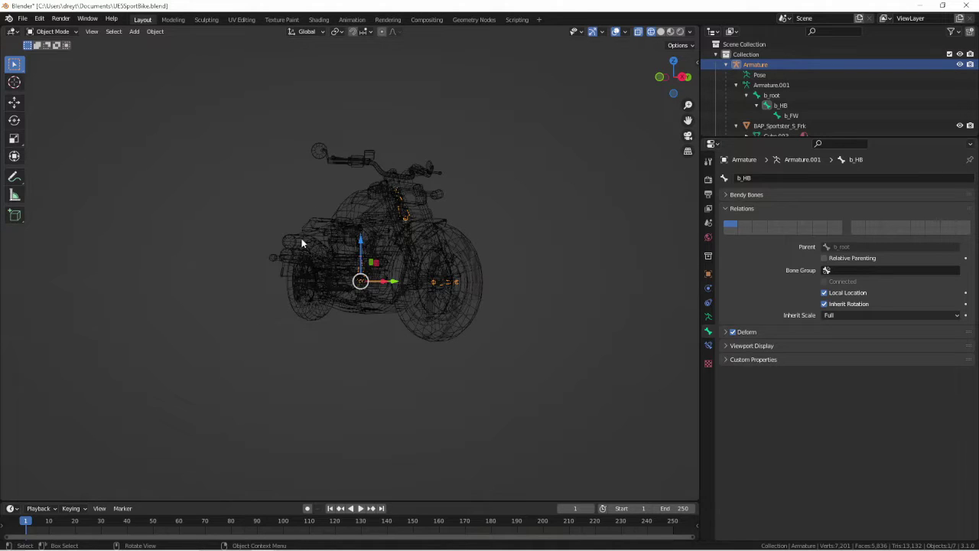
{"action": "scroll", "coordinate": [316, 244], "scroll_direction": "up", "scroll_amount": 3}
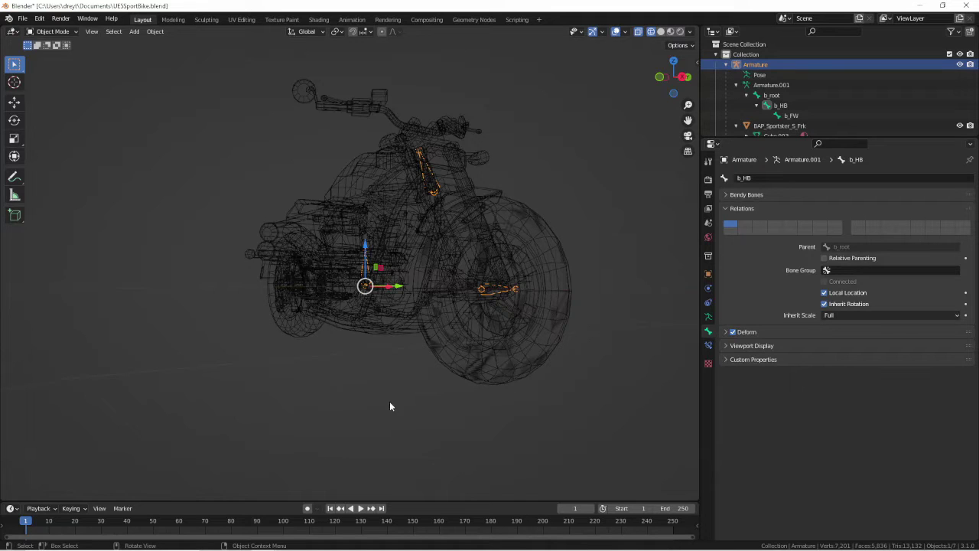
{"action": "mouse_move", "coordinate": [263, 544]}
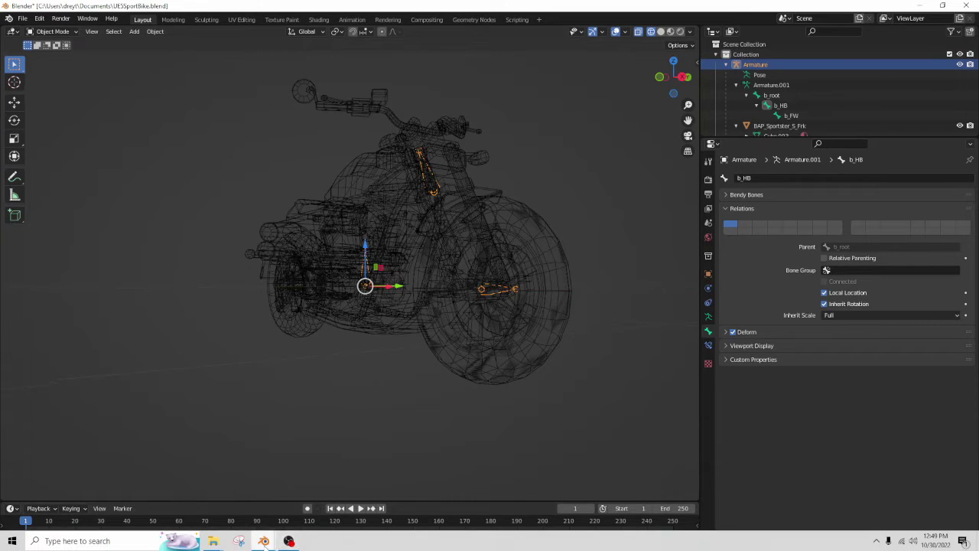
{"action": "left_click", "coordinate": [352, 462]}
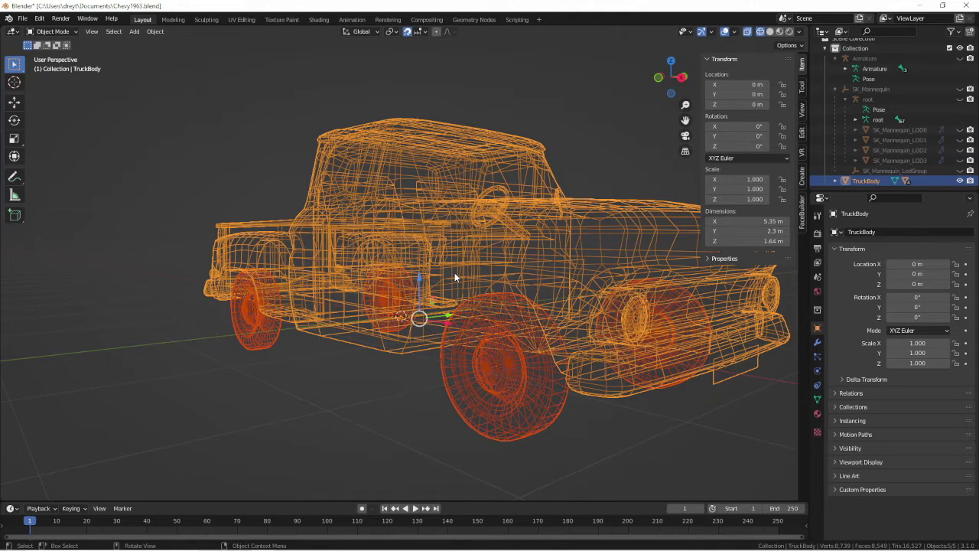
{"action": "key", "text": "KP_1"}
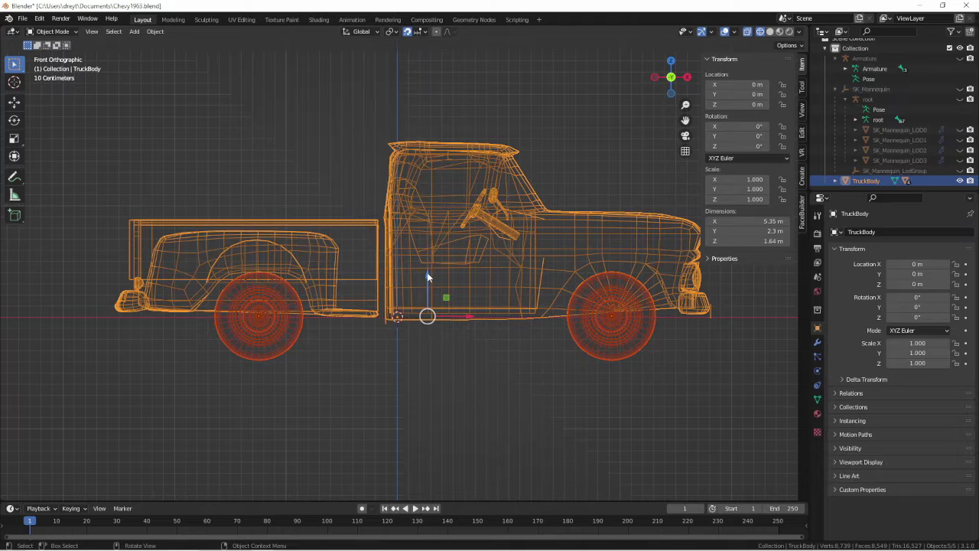
{"action": "left_click_drag", "start_coordinate": [428, 277], "coordinate": [454, 461]}
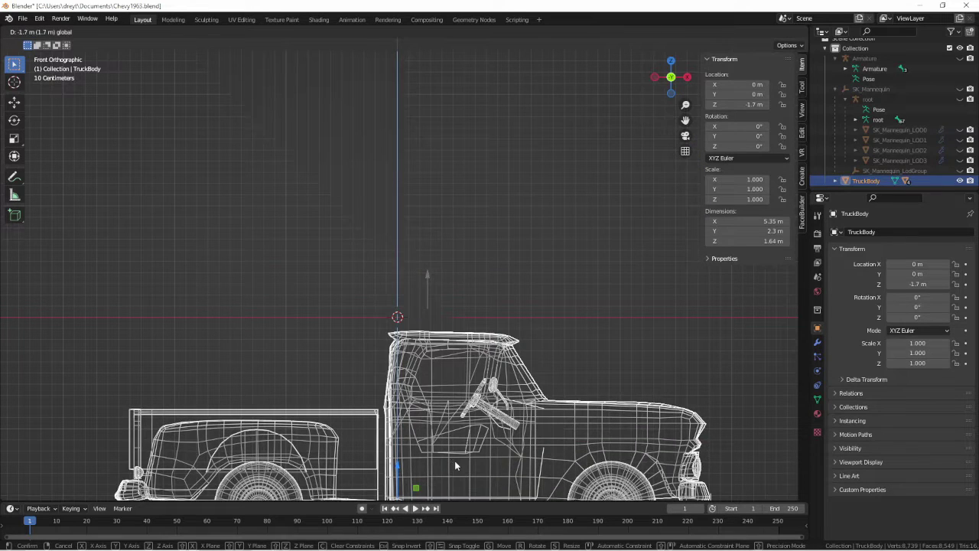
{"action": "right_click", "coordinate": [454, 460]}
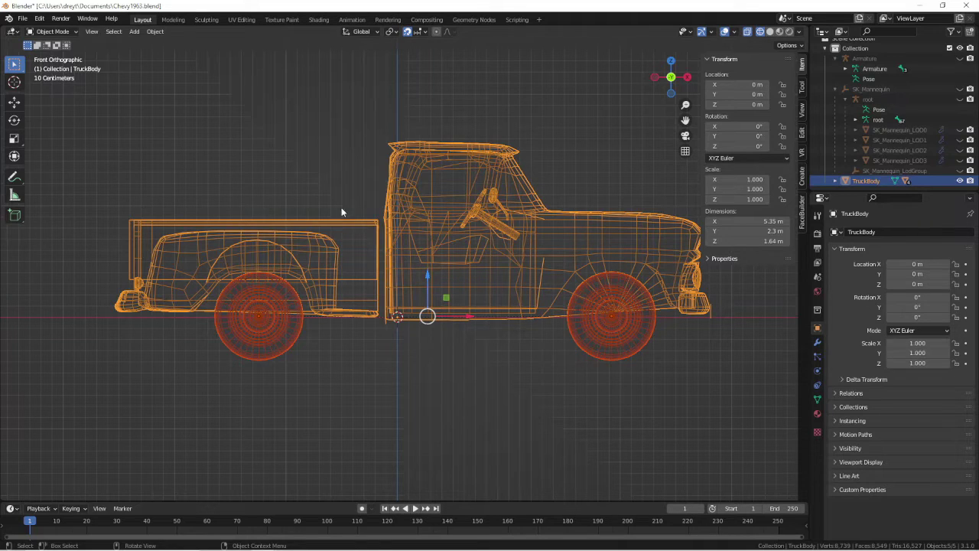
{"action": "middle_click_drag", "start_coordinate": [419, 276], "coordinate": [406, 325]}
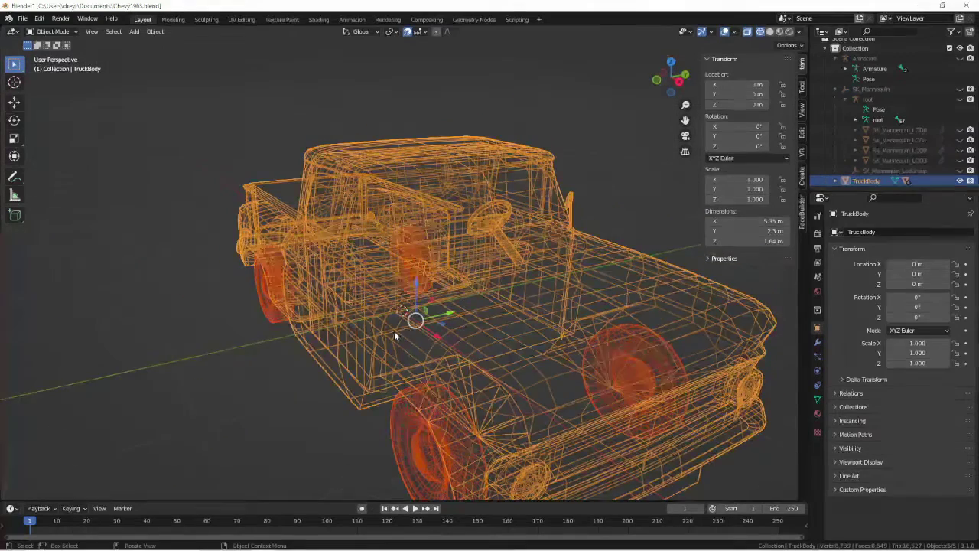
{"action": "scroll", "coordinate": [405, 326], "scroll_direction": "down", "scroll_amount": 5}
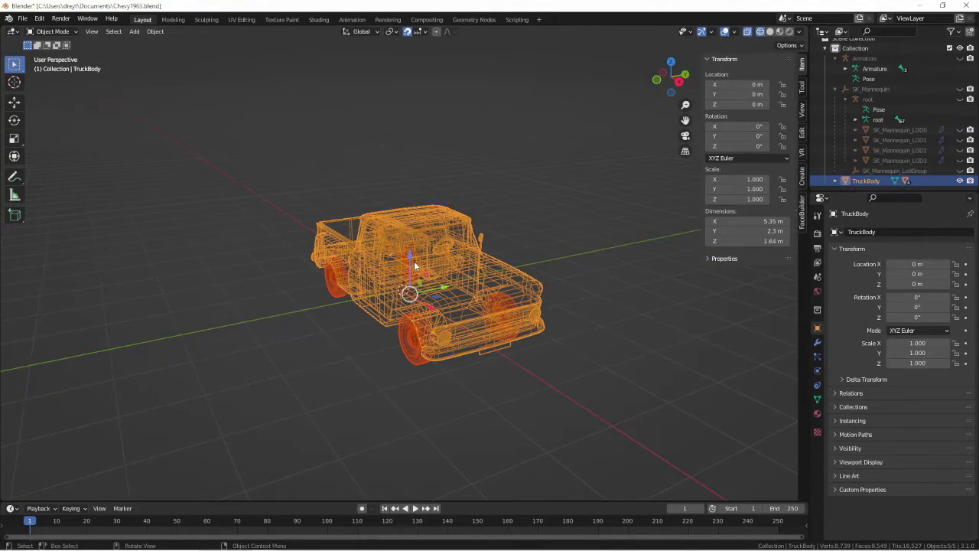
{"action": "scroll", "coordinate": [361, 230], "scroll_direction": "up", "scroll_amount": 3}
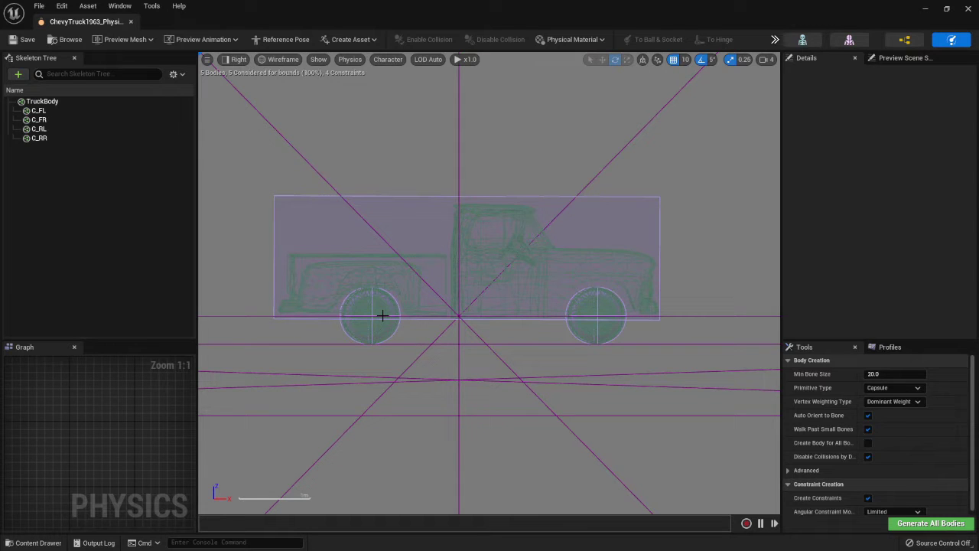
{"action": "left_click", "coordinate": [40, 112]}
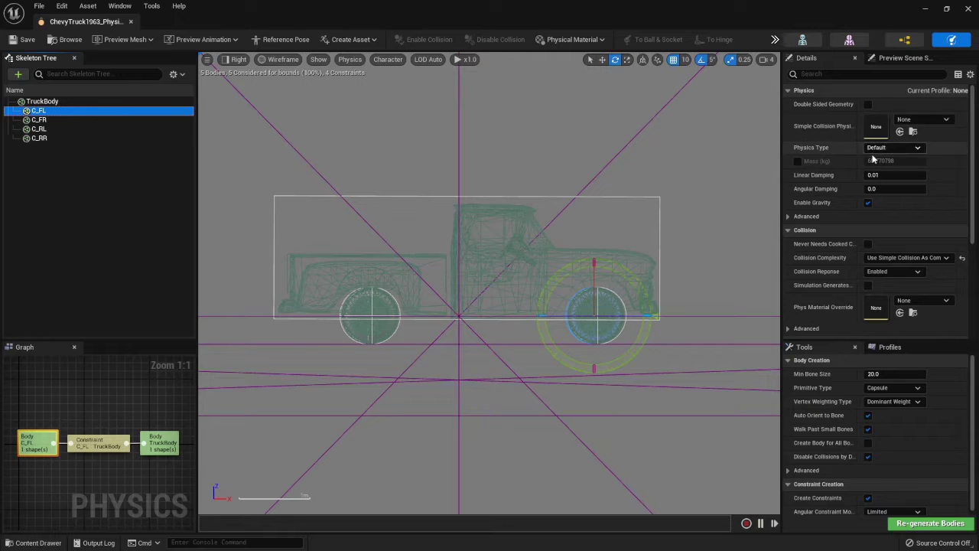
{"action": "scroll", "coordinate": [836, 324], "scroll_direction": "down", "scroll_amount": 1}
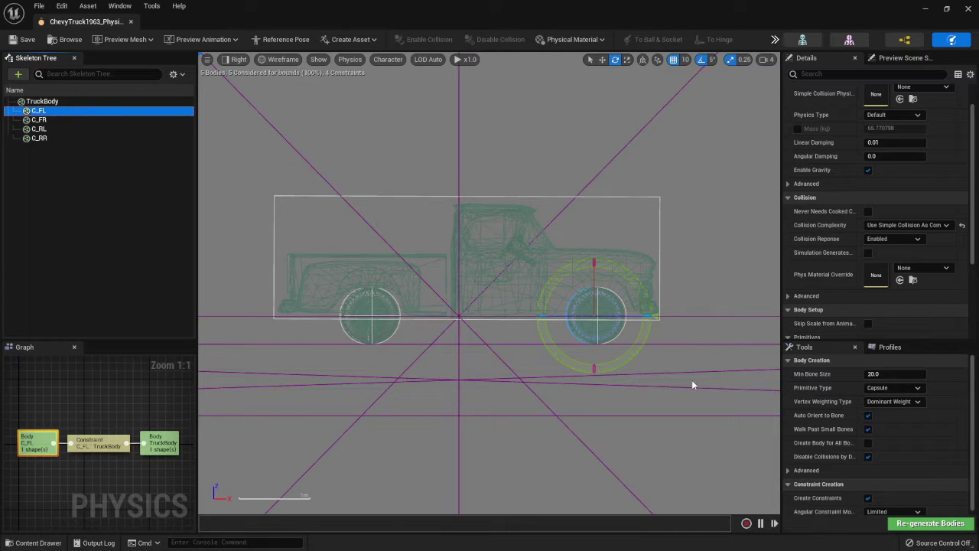
{"action": "right_click_drag", "start_coordinate": [705, 368], "coordinate": [680, 352]}
{"action": "left_click", "coordinate": [228, 61]}
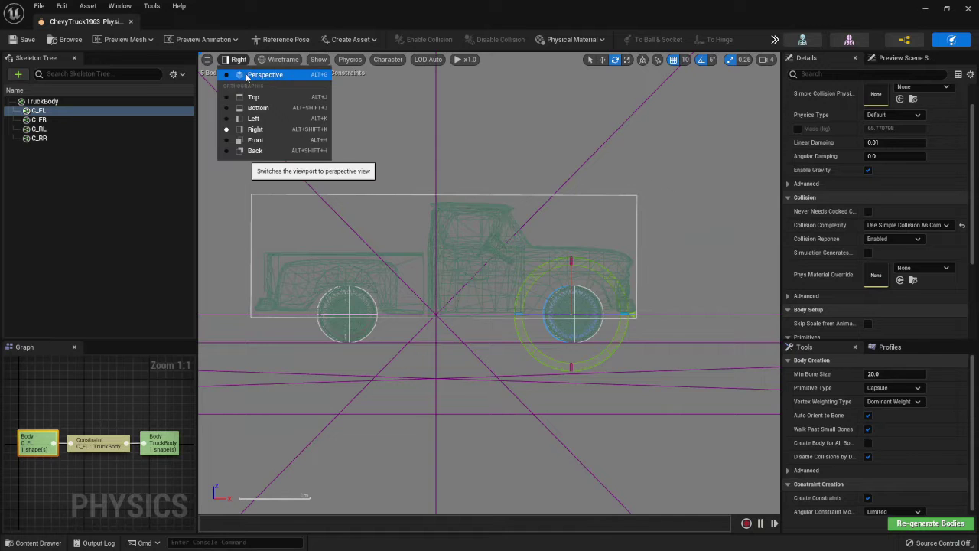
{"action": "left_click", "coordinate": [244, 72]}
{"action": "right_click_drag", "start_coordinate": [761, 260], "coordinate": [700, 229]}
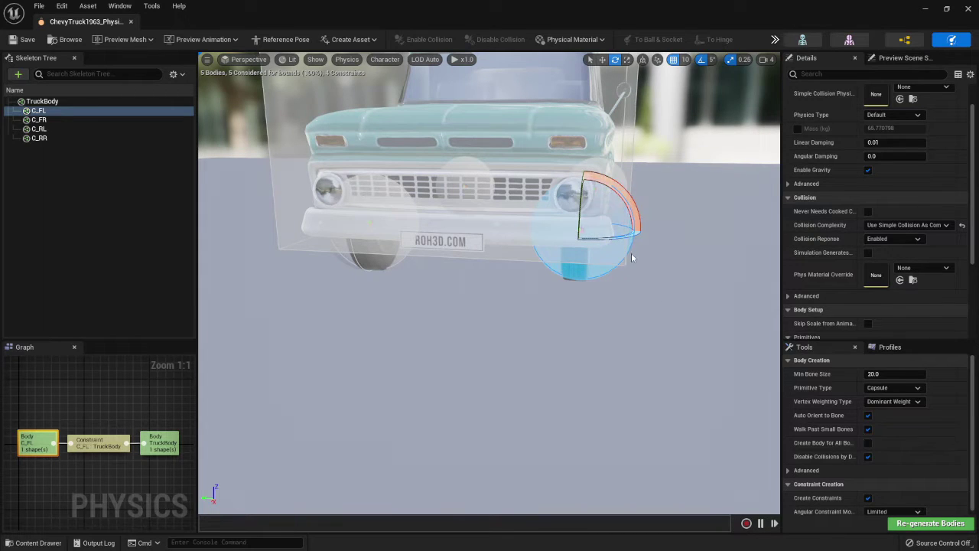
{"action": "left_click_drag", "start_coordinate": [577, 127], "coordinate": [577, 127]}
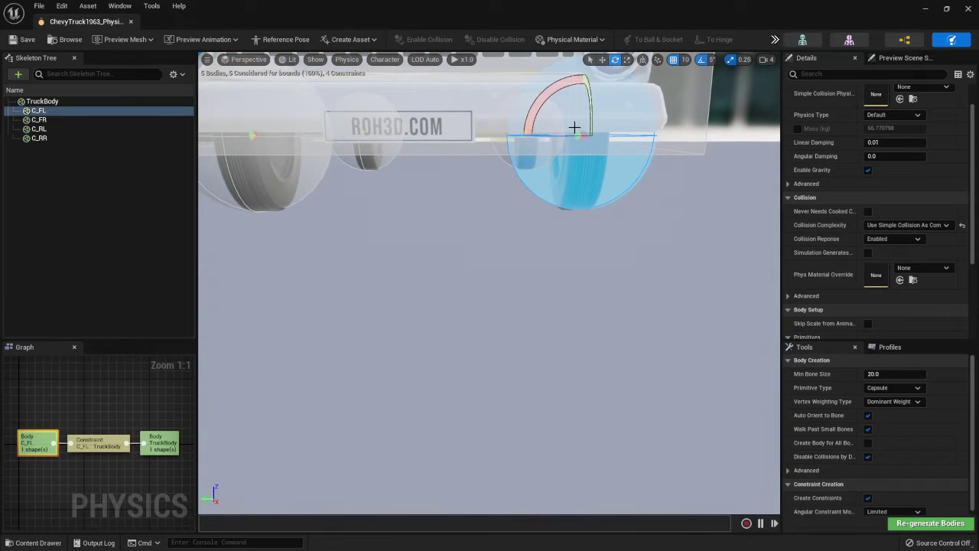
{"action": "left_click", "coordinate": [895, 389]}
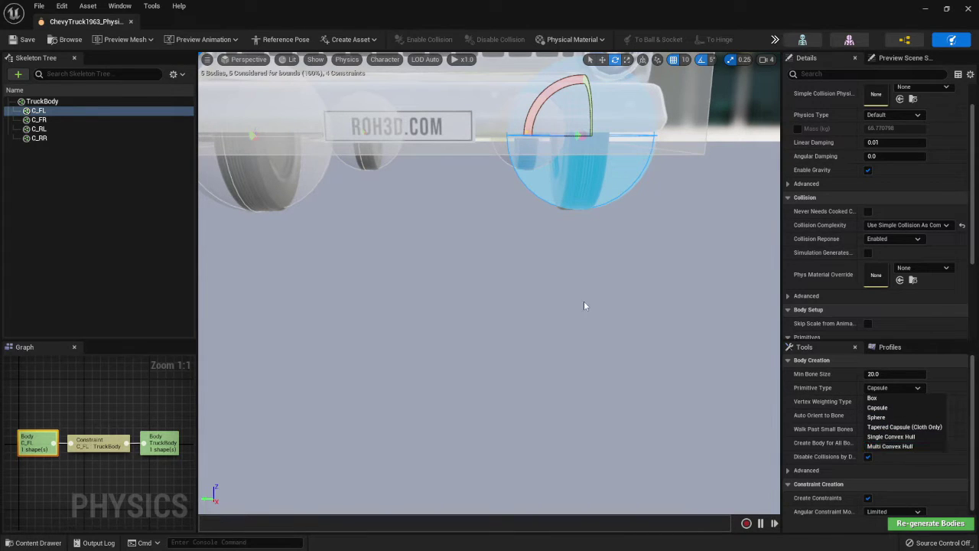
{"action": "left_click", "coordinate": [585, 268]}
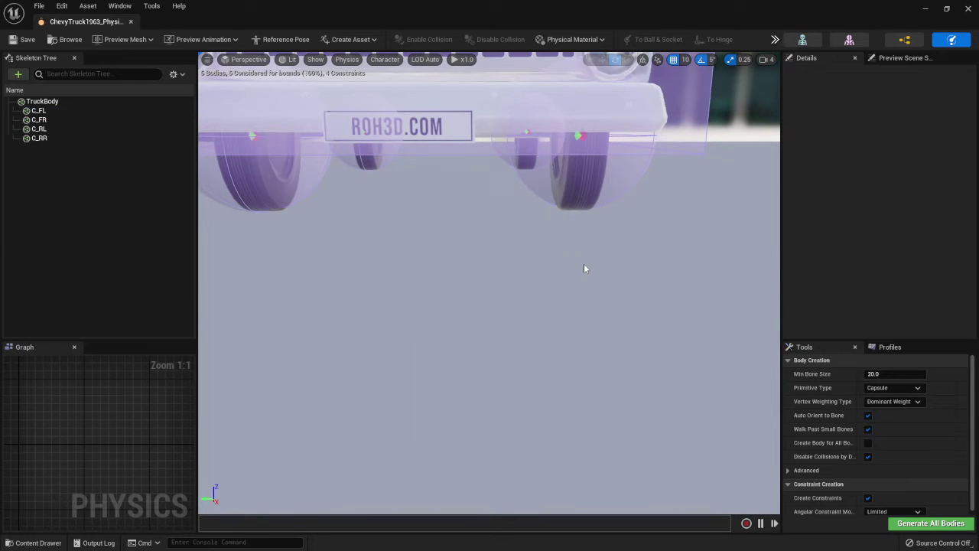
{"action": "right_click_drag", "start_coordinate": [584, 280], "coordinate": [490, 219]}
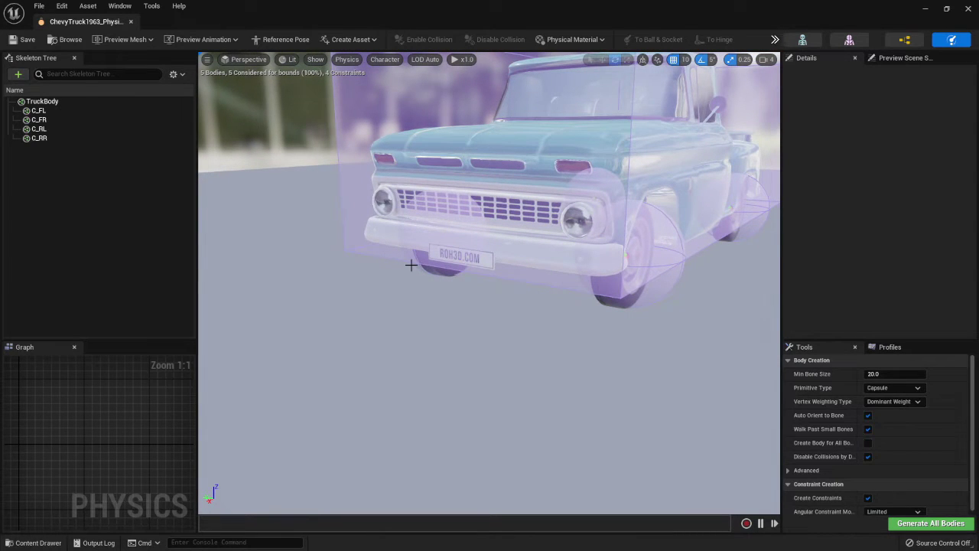
{"action": "left_click", "coordinate": [630, 146]}
{"action": "right_click_drag", "start_coordinate": [480, 280], "coordinate": [535, 280]}
{"action": "right_click_drag", "start_coordinate": [464, 333], "coordinate": [453, 139]}
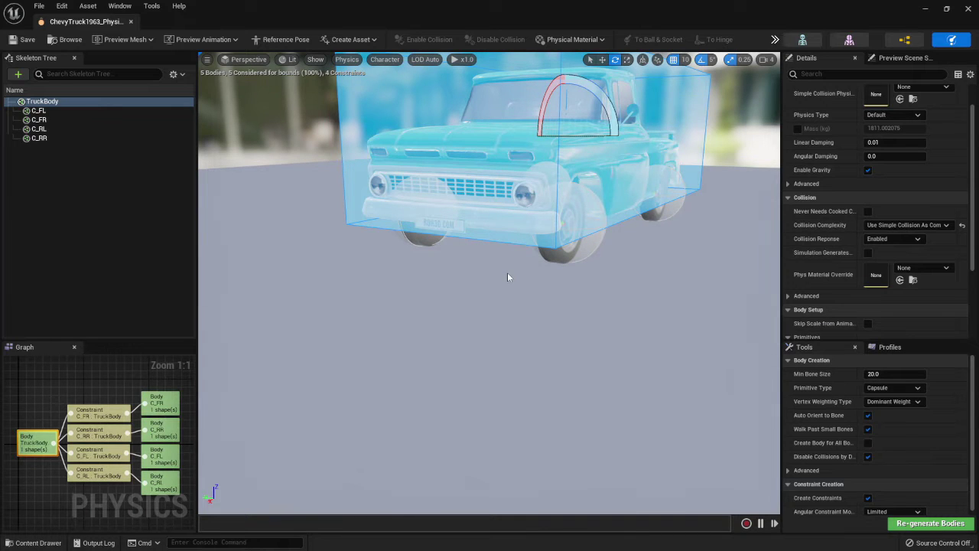
{"action": "left_click", "coordinate": [245, 60]}
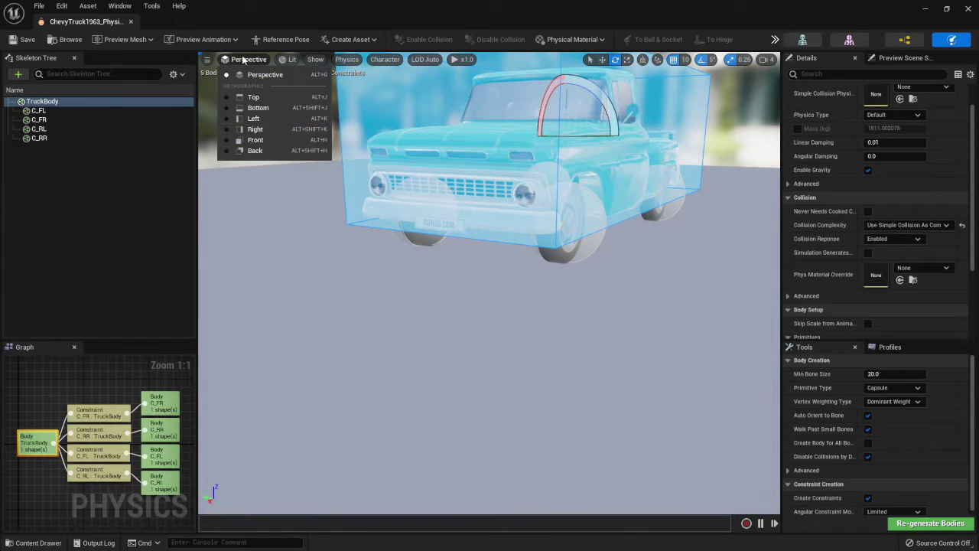
{"action": "left_click", "coordinate": [257, 142]}
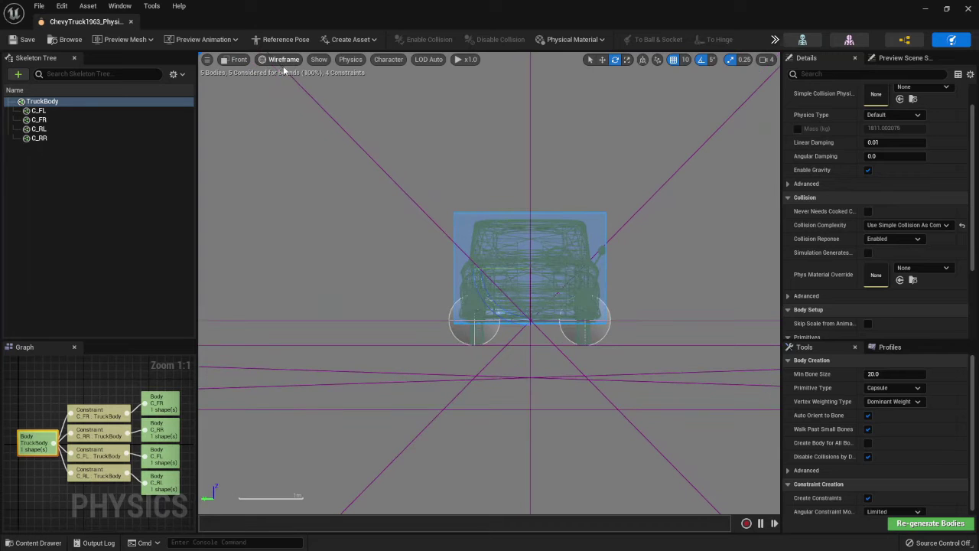
{"action": "left_click", "coordinate": [229, 60]}
{"action": "left_click", "coordinate": [258, 131]}
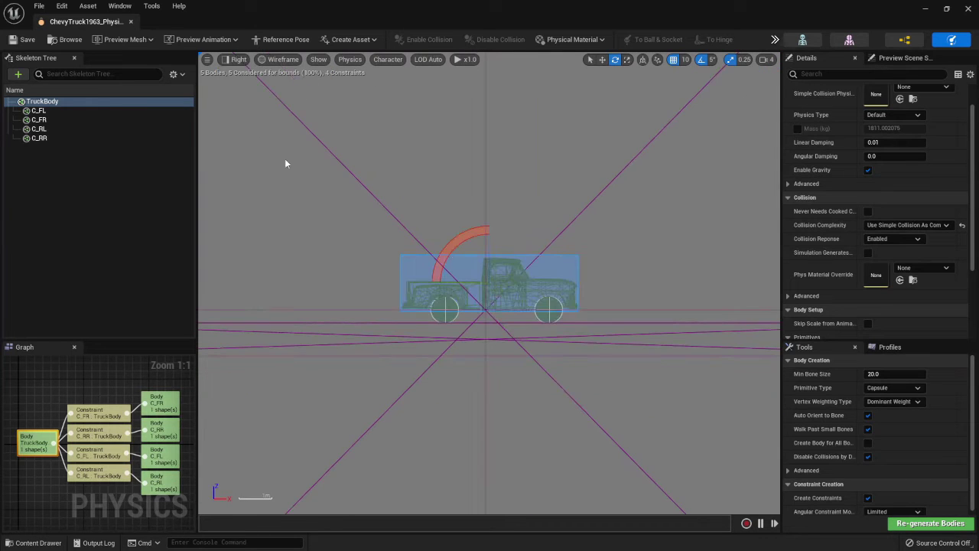
{"action": "scroll", "coordinate": [481, 292], "scroll_direction": "up", "scroll_amount": 5}
{"action": "scroll", "coordinate": [404, 352], "scroll_direction": "down", "scroll_amount": 5}
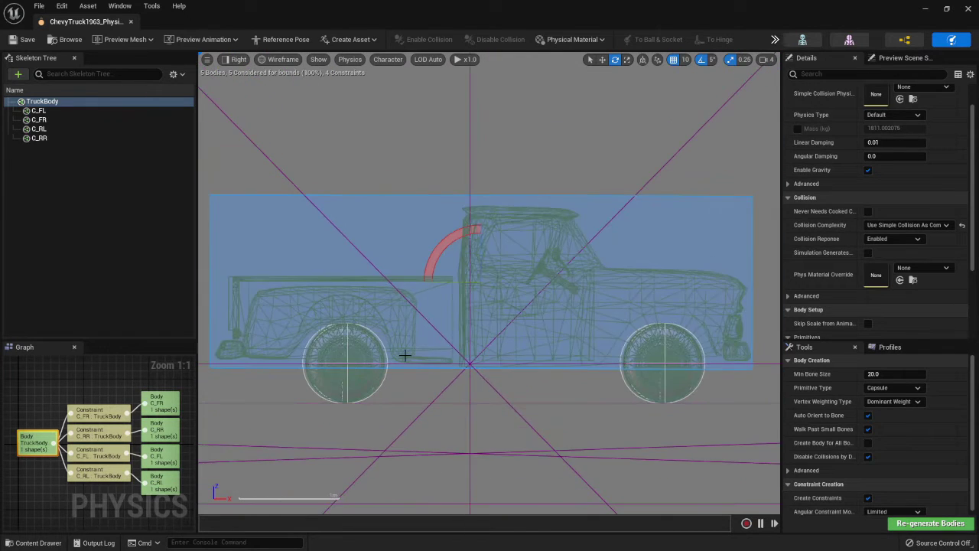
{"action": "scroll", "coordinate": [398, 354], "scroll_direction": "down", "scroll_amount": 3}
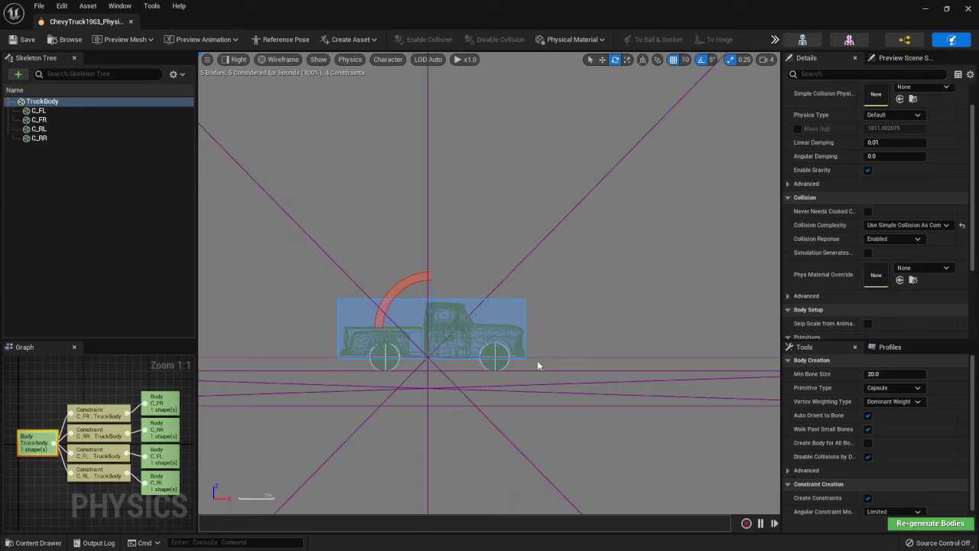
{"action": "scroll", "coordinate": [558, 353], "scroll_direction": "down", "scroll_amount": 5}
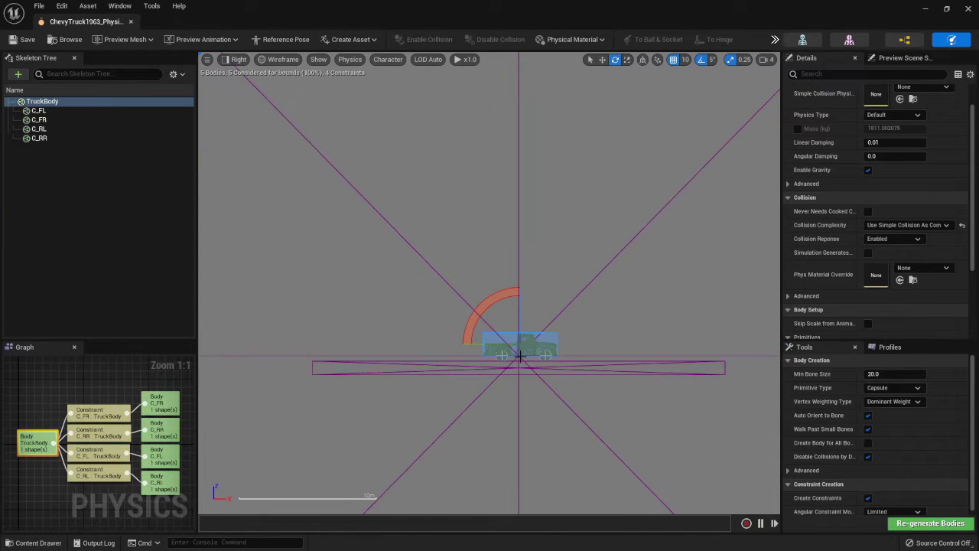
{"action": "scroll", "coordinate": [520, 357], "scroll_direction": "up", "scroll_amount": 6}
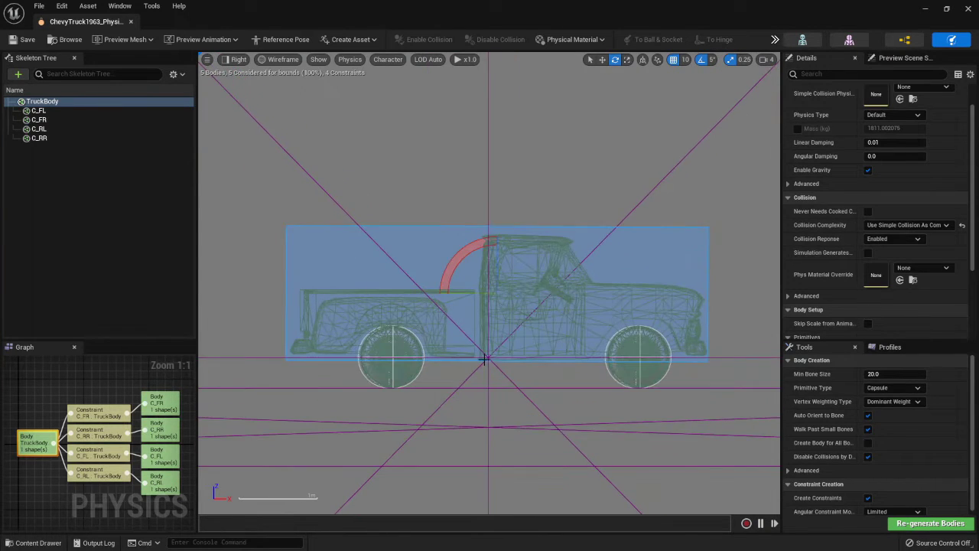
{"action": "scroll", "coordinate": [491, 357], "scroll_direction": "up", "scroll_amount": 2}
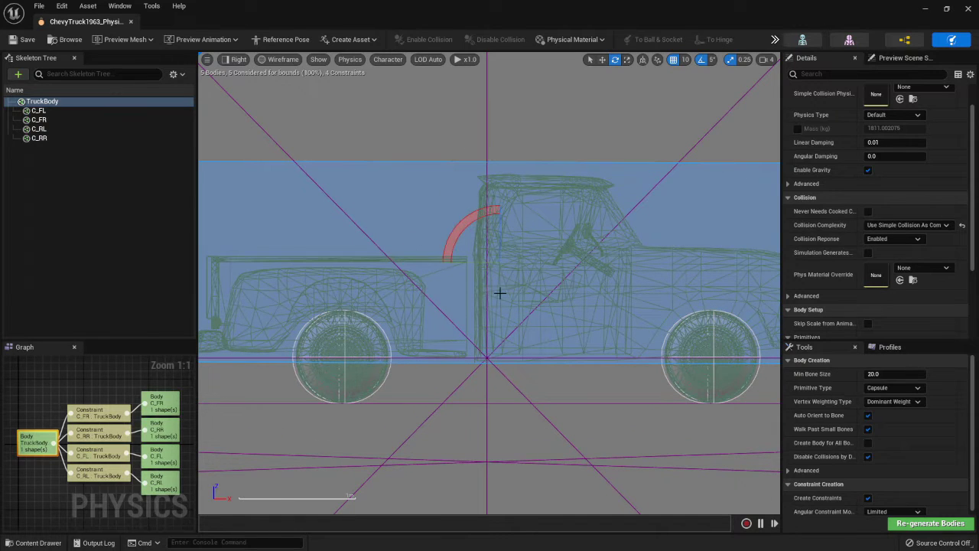
{"action": "scroll", "coordinate": [364, 269], "scroll_direction": "down", "scroll_amount": 1}
{"action": "scroll", "coordinate": [364, 268], "scroll_direction": "down", "scroll_amount": 1}
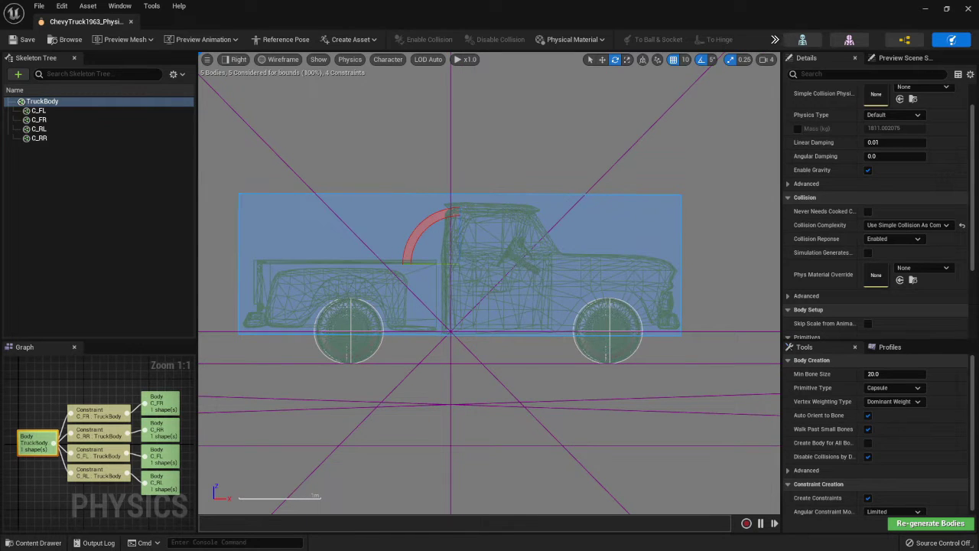
{"action": "right_click_drag", "start_coordinate": [523, 267], "coordinate": [628, 255]}
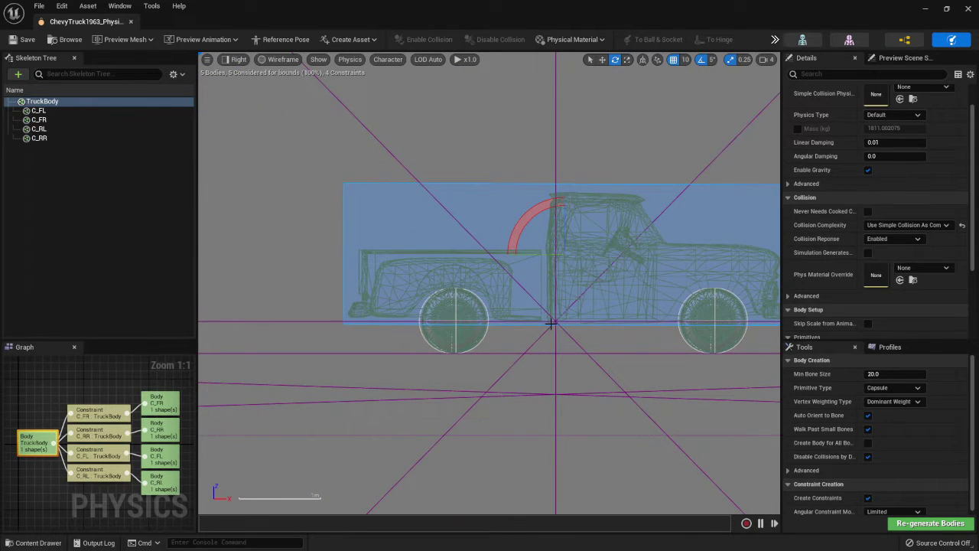
{"action": "scroll", "coordinate": [558, 323], "scroll_direction": "up", "scroll_amount": 5}
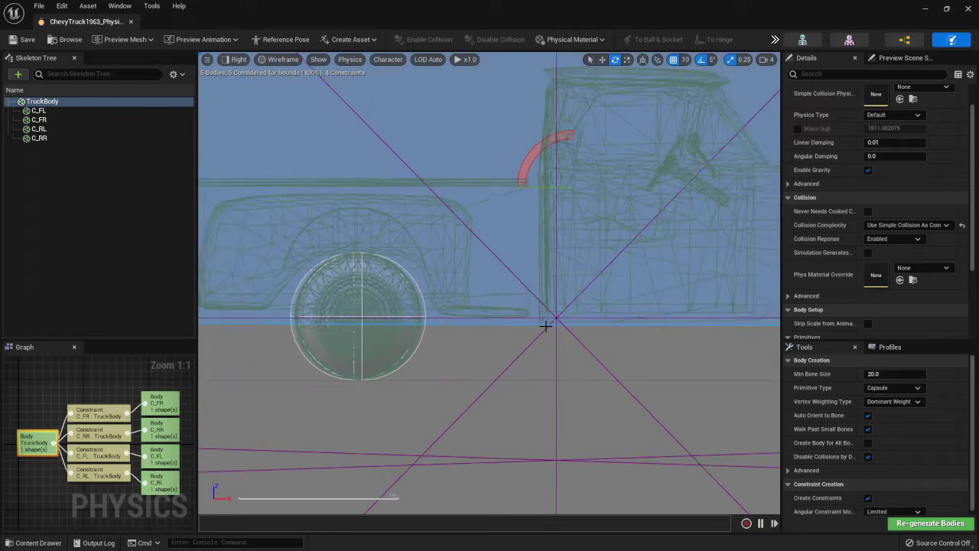
{"action": "scroll", "coordinate": [471, 338], "scroll_direction": "up", "scroll_amount": 2}
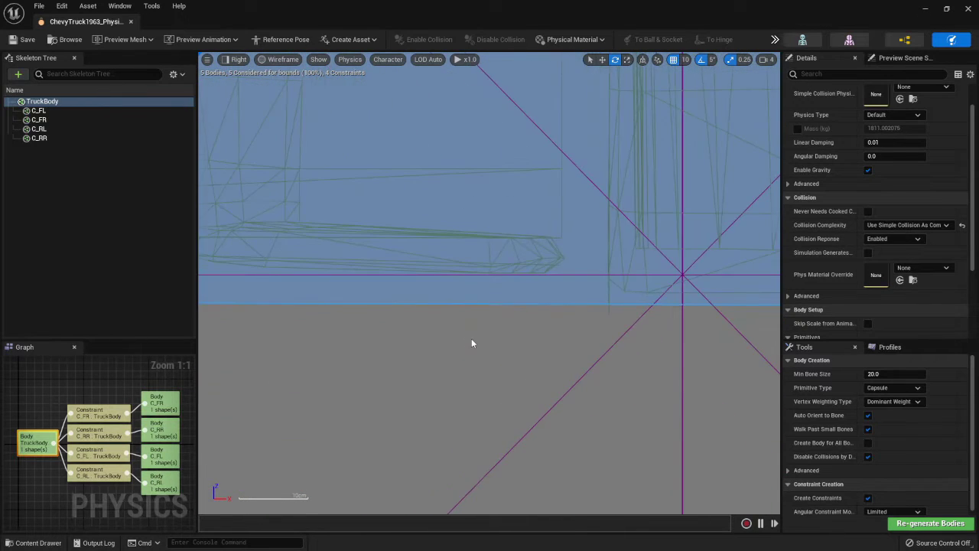
{"action": "scroll", "coordinate": [471, 338], "scroll_direction": "down", "scroll_amount": 1}
{"action": "scroll", "coordinate": [471, 338], "scroll_direction": "down", "scroll_amount": 1}
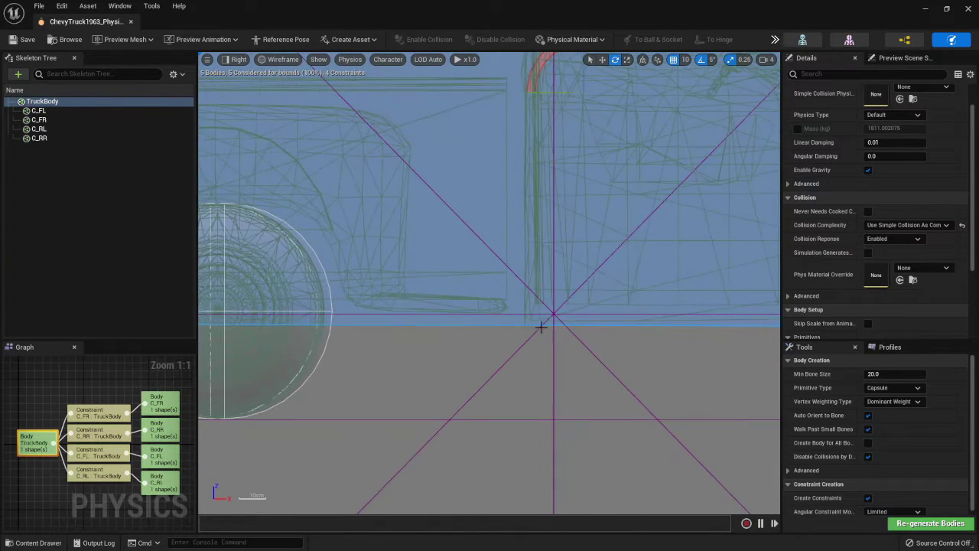
{"action": "scroll", "coordinate": [558, 329], "scroll_direction": "down", "scroll_amount": 1}
{"action": "scroll", "coordinate": [559, 333], "scroll_direction": "down", "scroll_amount": 1}
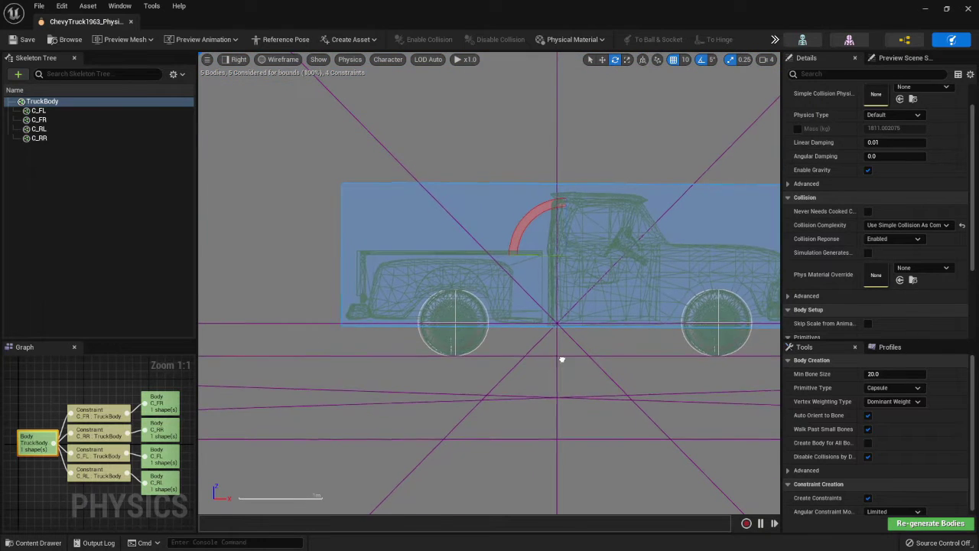
{"action": "right_click_drag", "start_coordinate": [561, 357], "coordinate": [470, 351]}
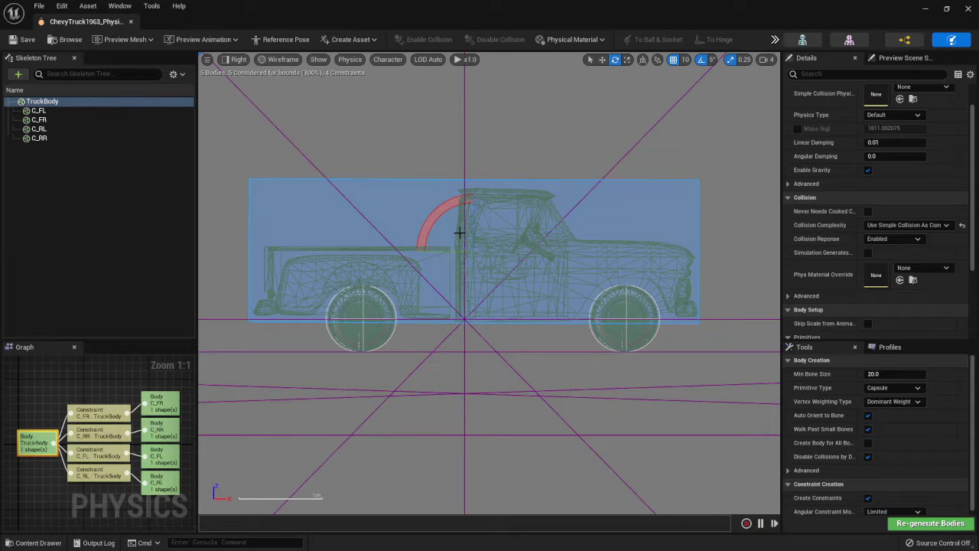
{"action": "scroll", "coordinate": [459, 232], "scroll_direction": "down", "scroll_amount": 1}
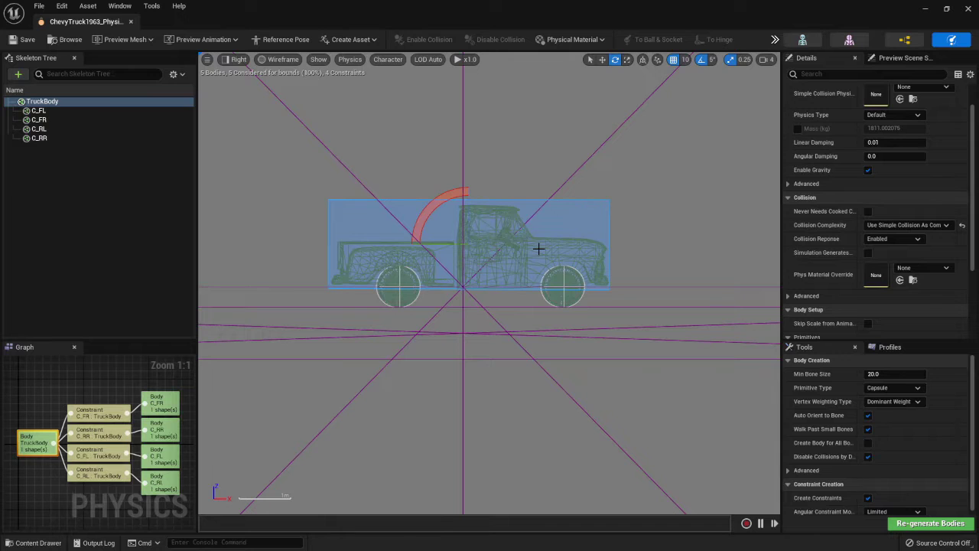
{"action": "scroll", "coordinate": [571, 254], "scroll_direction": "up", "scroll_amount": 2}
{"action": "right_click_drag", "start_coordinate": [384, 229], "coordinate": [465, 222]}
{"action": "left_click", "coordinate": [659, 295]}
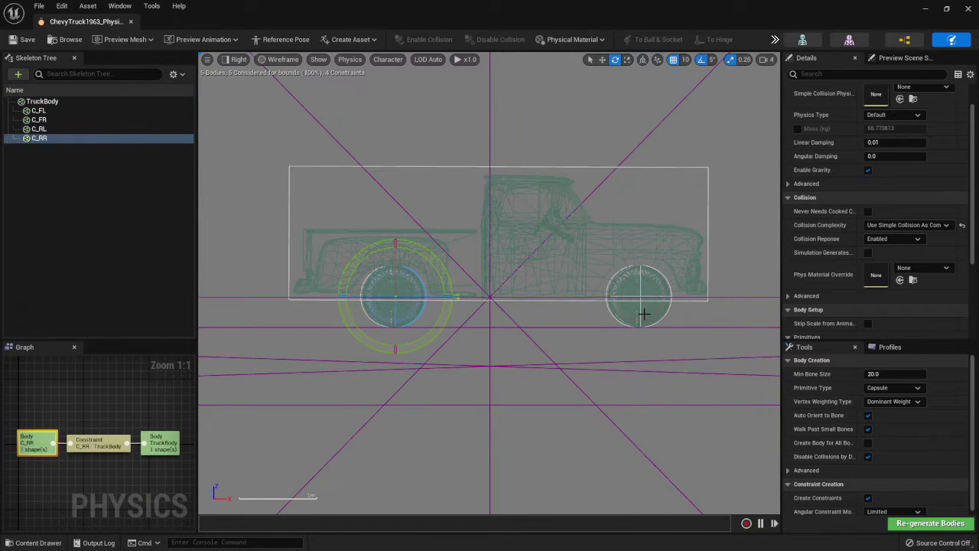
{"action": "left_click", "coordinate": [643, 314]}
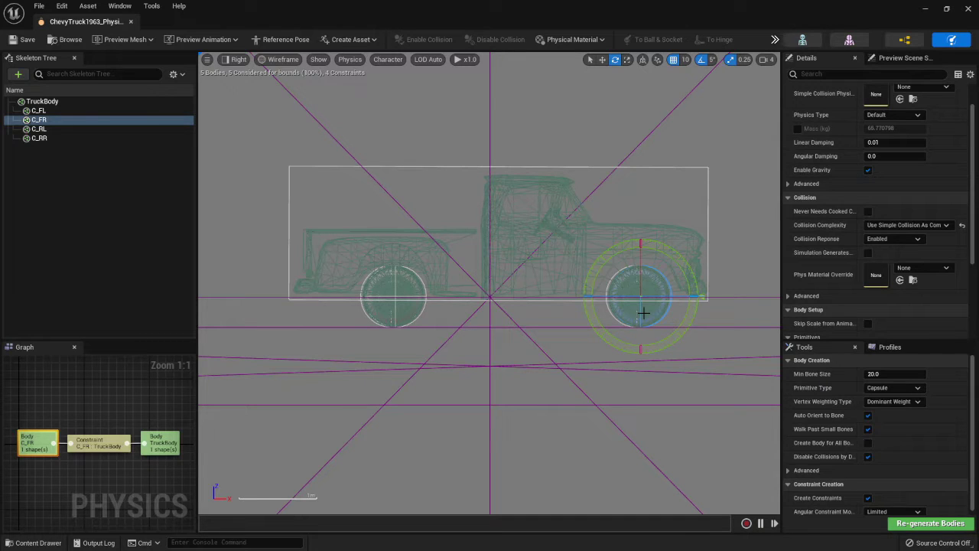
{"action": "left_click", "coordinate": [580, 168]}
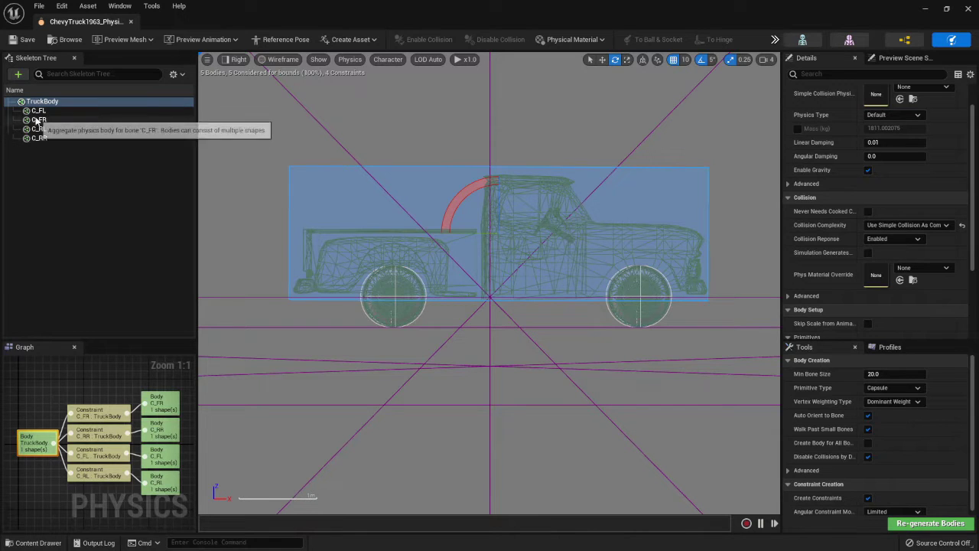
Open the C_Front wheel blueprint from the Truck1 folder
{"action": "left_click", "coordinate": [34, 542]}
{"action": "scroll", "coordinate": [65, 467], "scroll_direction": "down", "scroll_amount": 1}
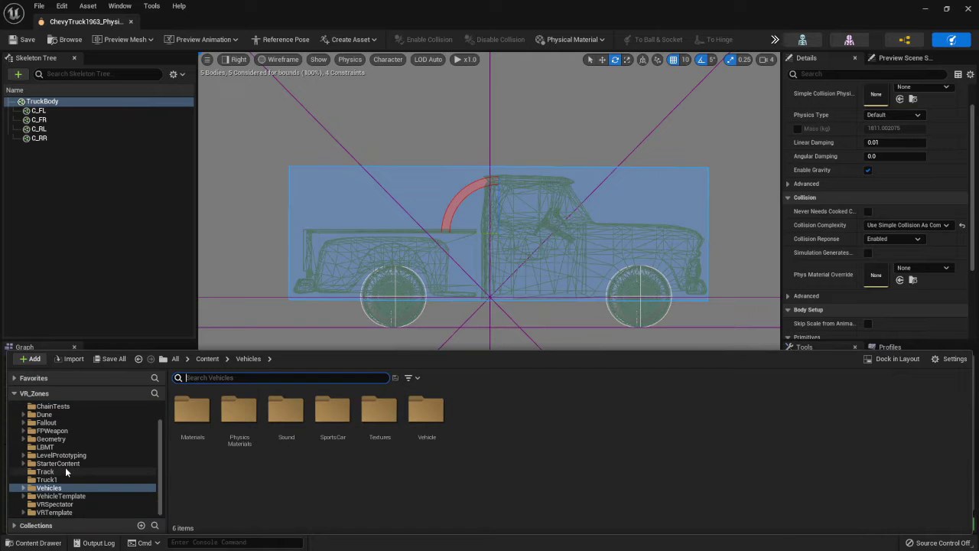
{"action": "left_click", "coordinate": [48, 481]}
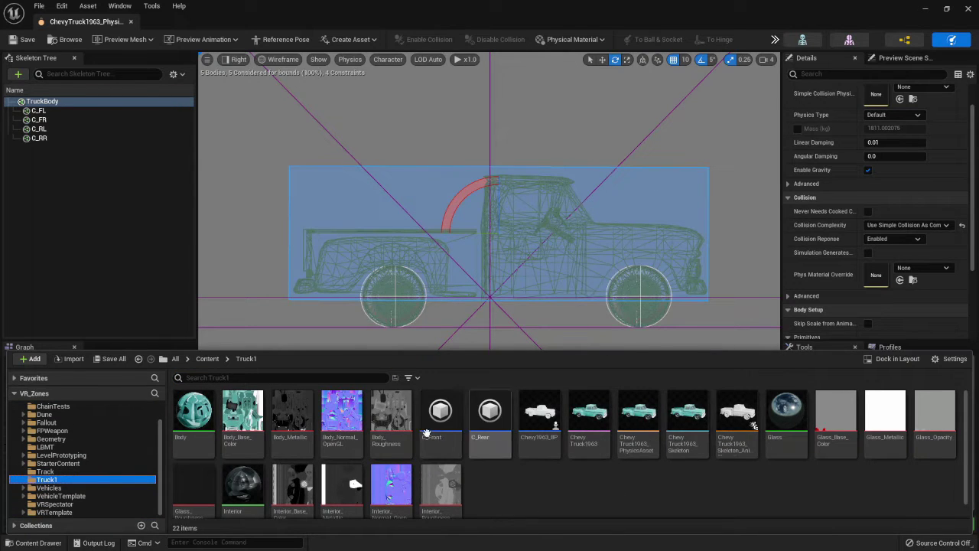
{"action": "left_click", "coordinate": [441, 423]}
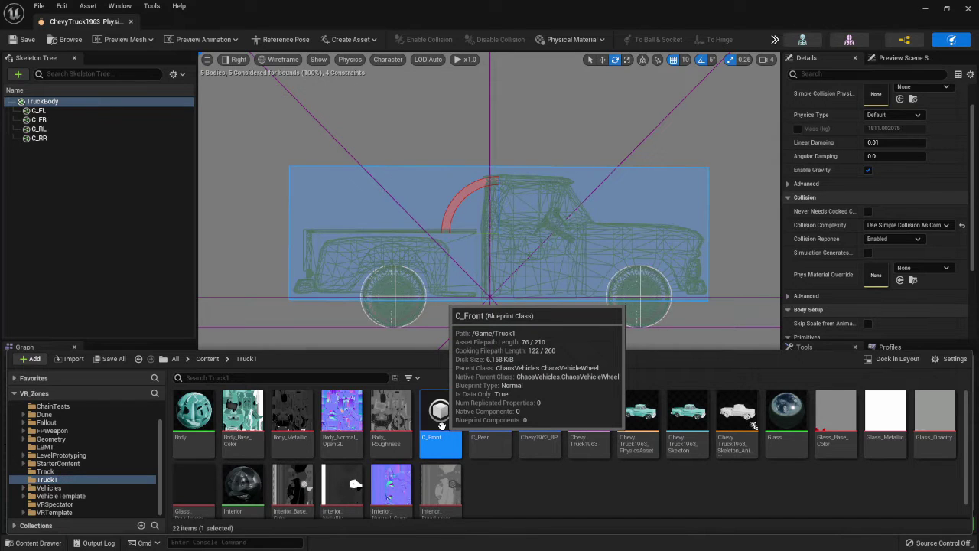
{"action": "double_click", "coordinate": [441, 425]}
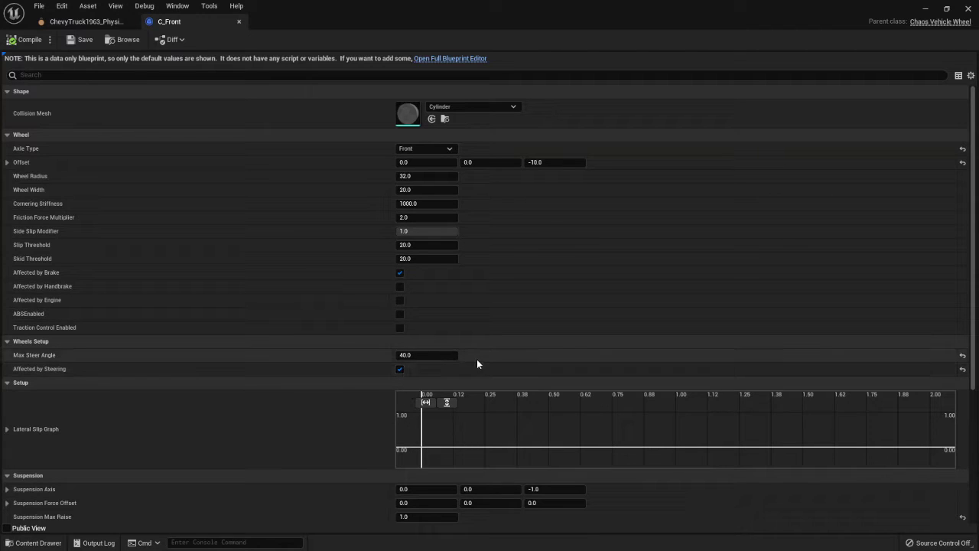
Reset Suspension Max Drop to its default and save C_Front
{"action": "scroll", "coordinate": [474, 358], "scroll_direction": "down", "scroll_amount": 3}
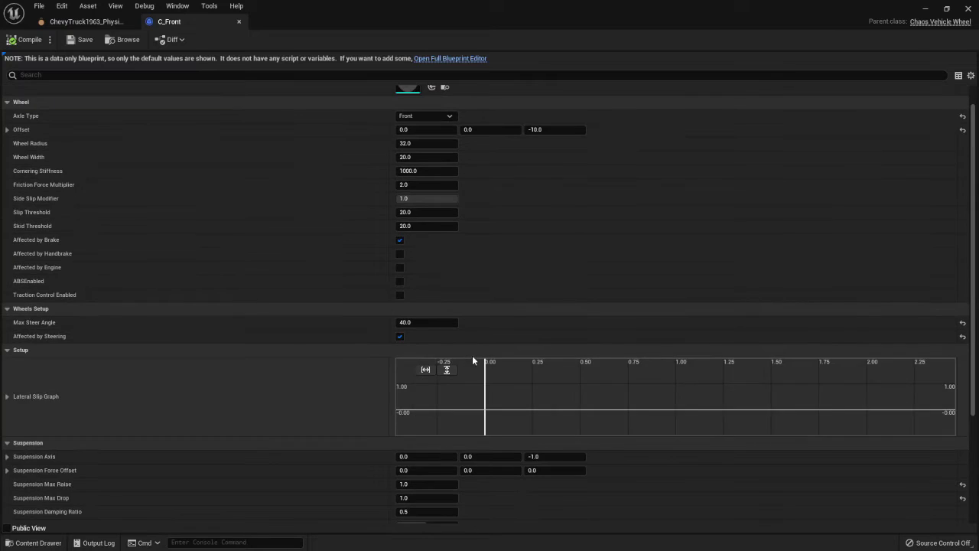
{"action": "scroll", "coordinate": [277, 370], "scroll_direction": "down", "scroll_amount": 2}
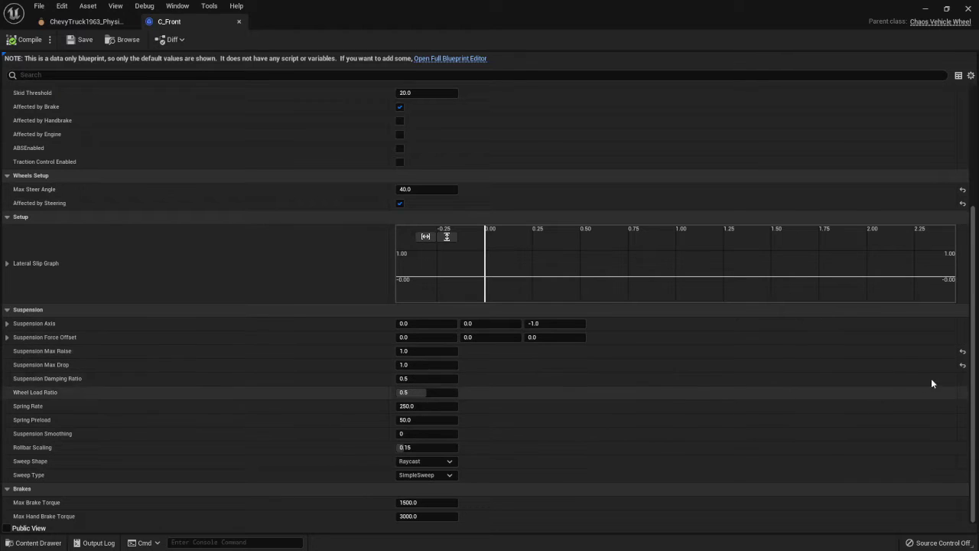
{"action": "left_click", "coordinate": [963, 365]}
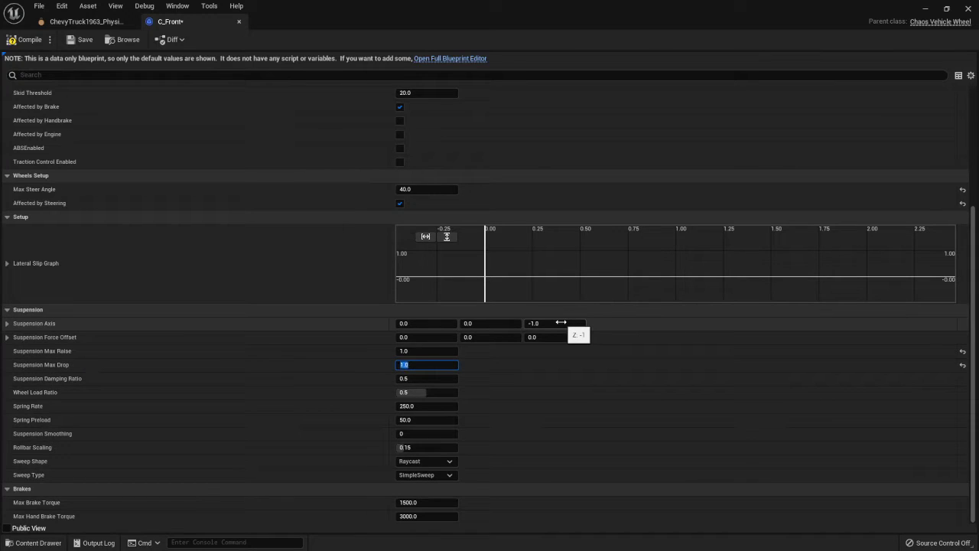
{"action": "left_click", "coordinate": [79, 40]}
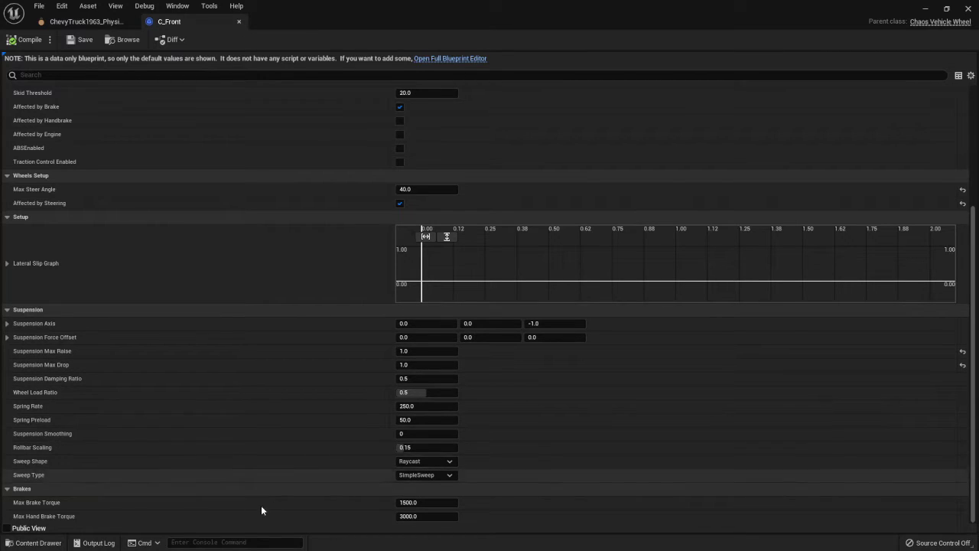
Open the C_Rear wheel blueprint from the Content Drawer
{"action": "left_click", "coordinate": [19, 545]}
{"action": "left_click", "coordinate": [474, 381]}
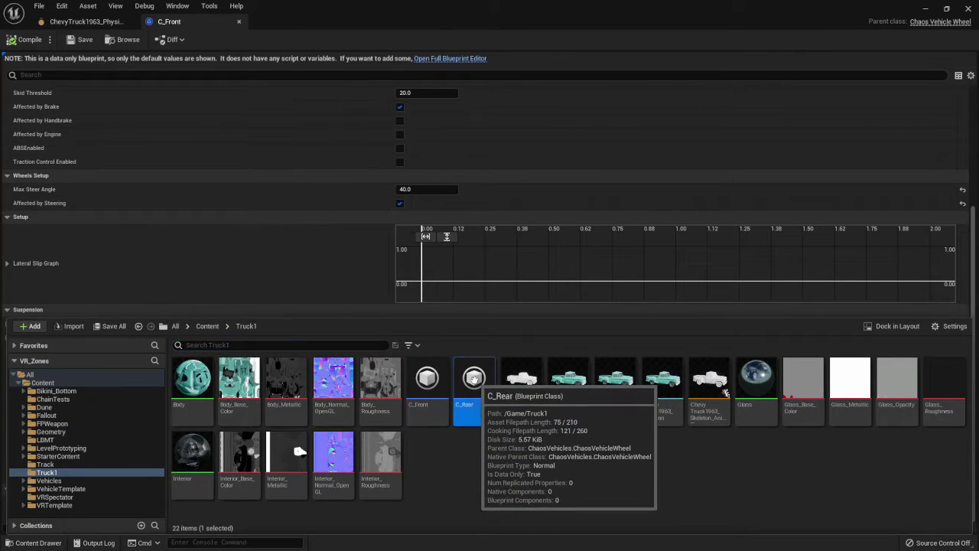
{"action": "double_click", "coordinate": [474, 379]}
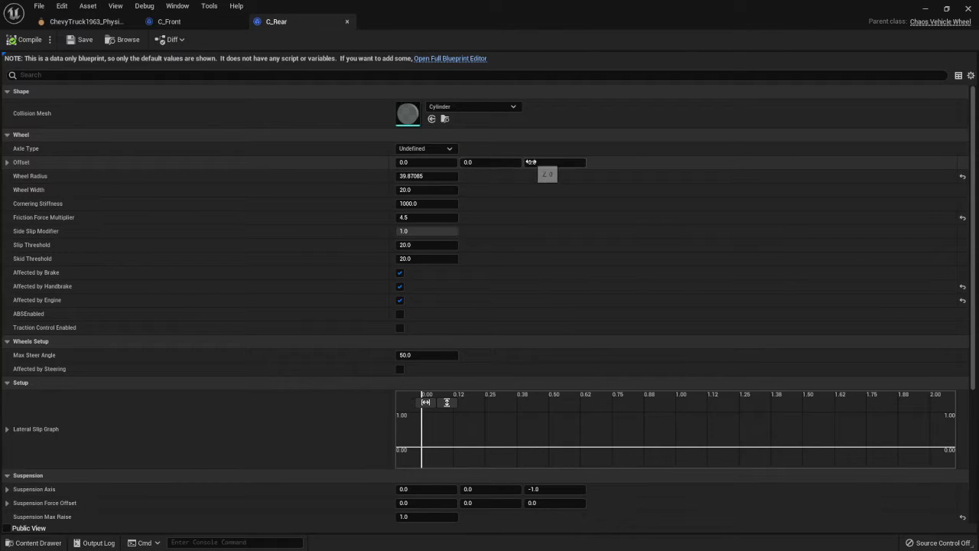
Compare C_Rear's settings against C_Front, then set C_Rear's Axle Type to Rear
{"action": "left_click", "coordinate": [218, 25]}
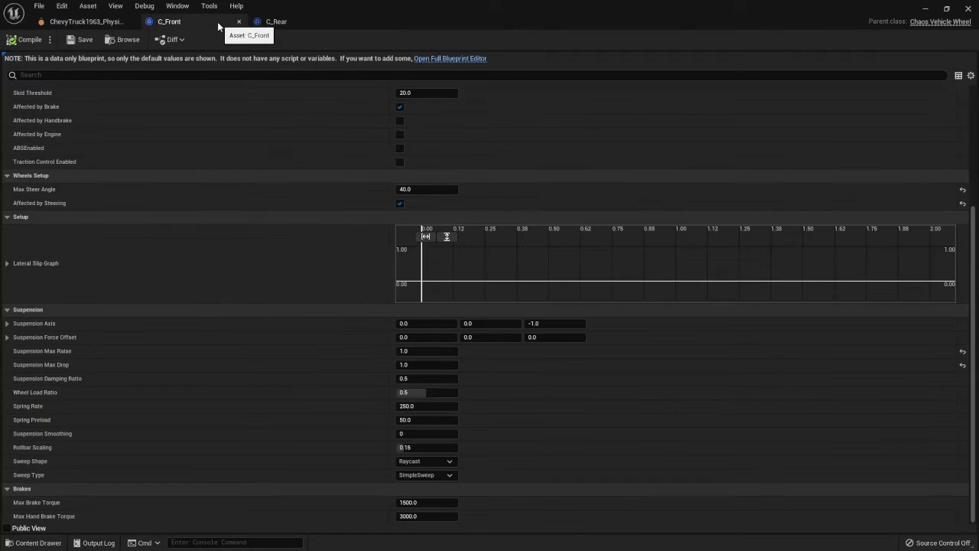
{"action": "scroll", "coordinate": [388, 226], "scroll_direction": "up", "scroll_amount": 5}
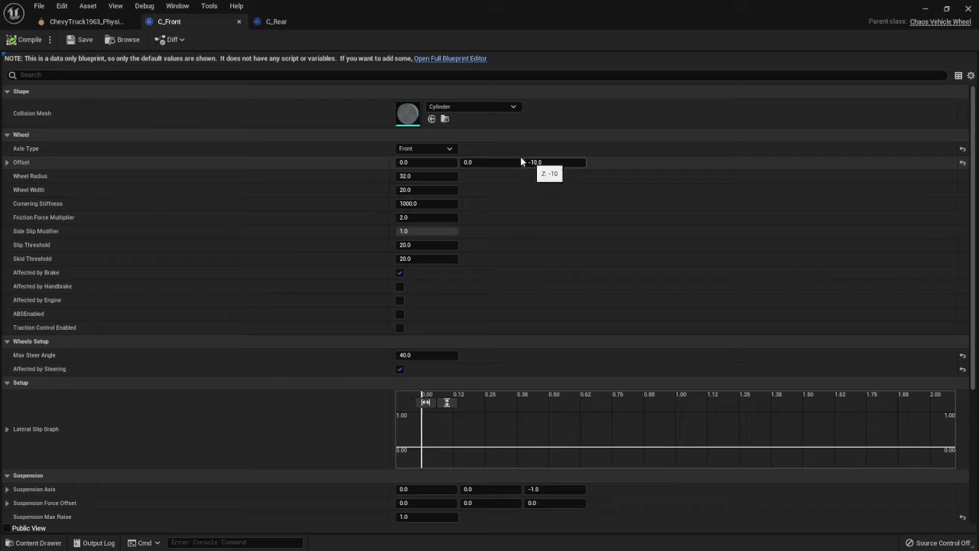
{"action": "left_click", "coordinate": [296, 23]}
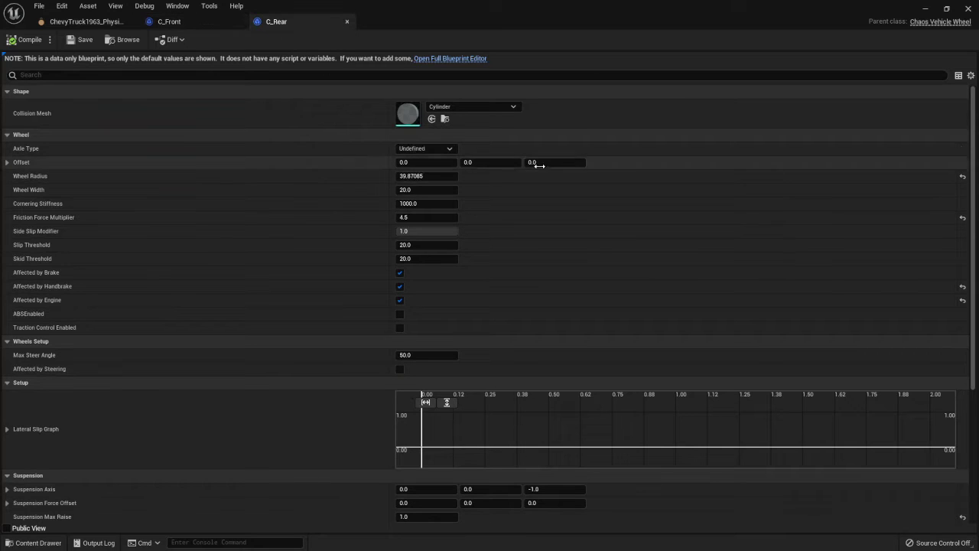
{"action": "left_click", "coordinate": [215, 24]}
{"action": "left_click", "coordinate": [283, 23]}
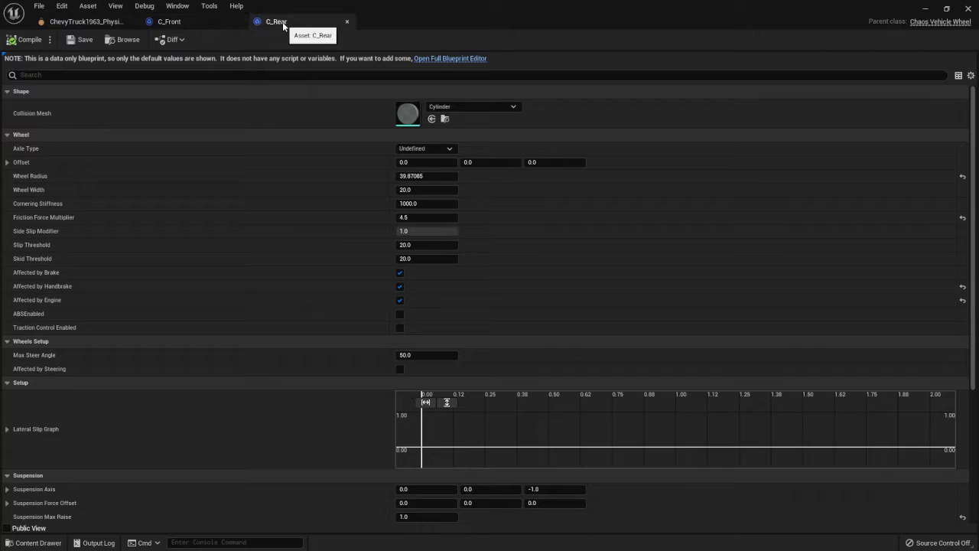
{"action": "left_click", "coordinate": [219, 24]}
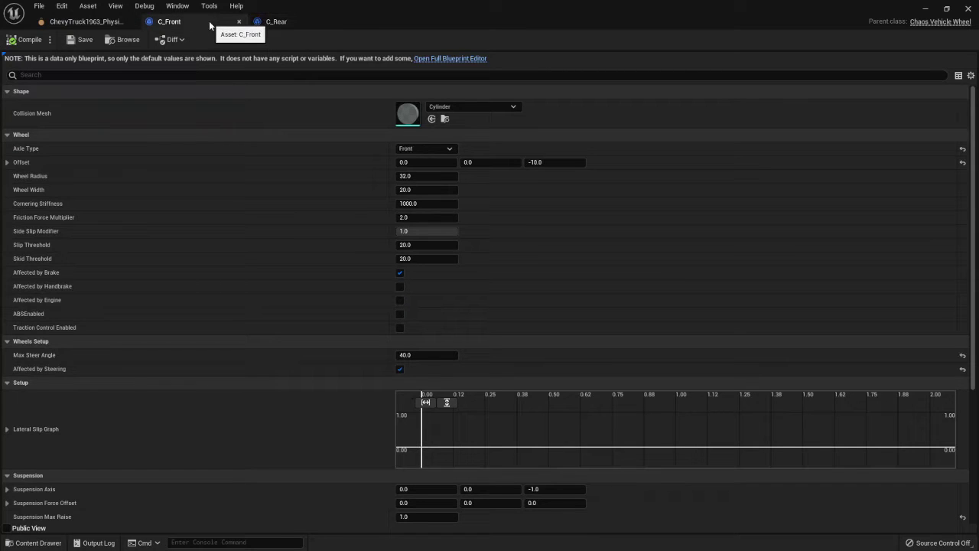
{"action": "left_click", "coordinate": [273, 25]}
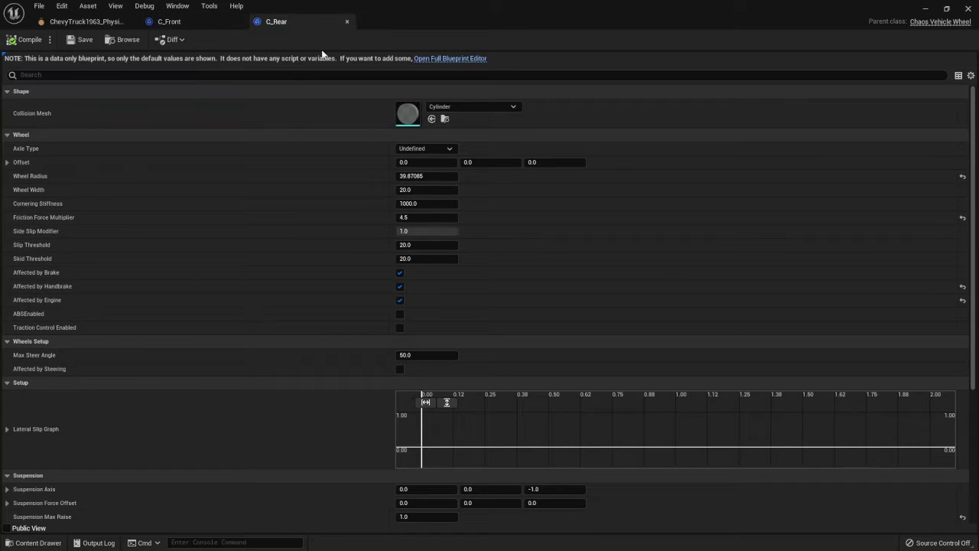
{"action": "left_click", "coordinate": [447, 149]}
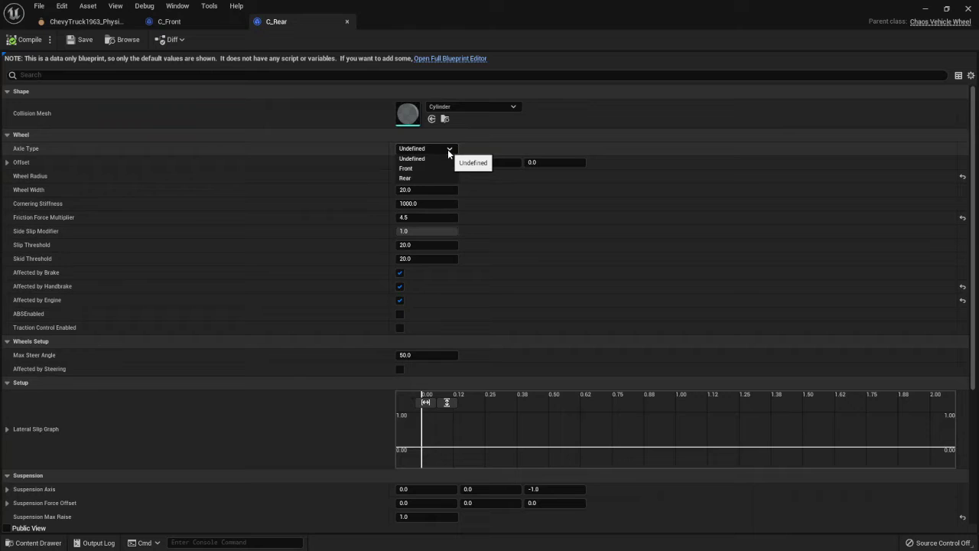
{"action": "left_click", "coordinate": [404, 178]}
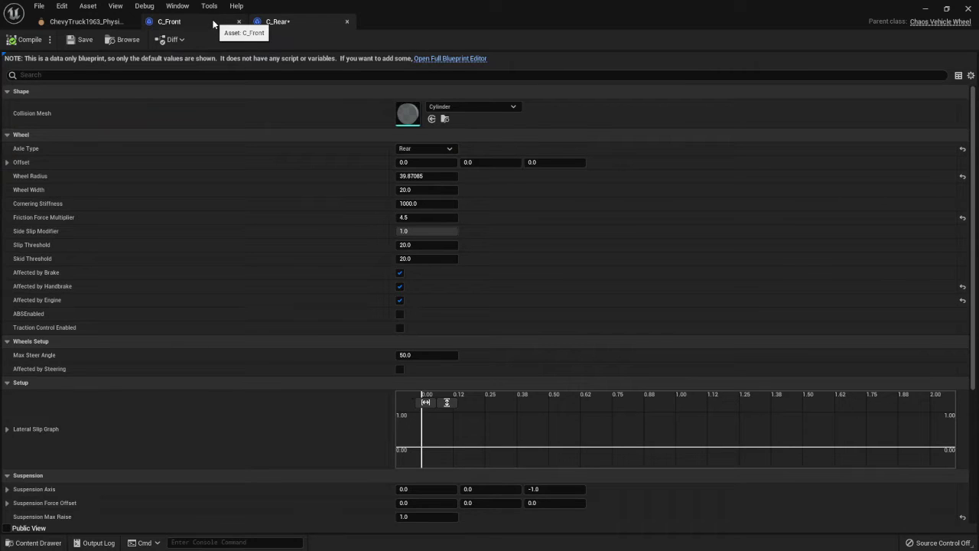
Save the C_Rear wheel asset with its Rear axle type
{"action": "left_click", "coordinate": [80, 39]}
{"action": "left_click", "coordinate": [215, 24]}
{"action": "left_click", "coordinate": [274, 23]}
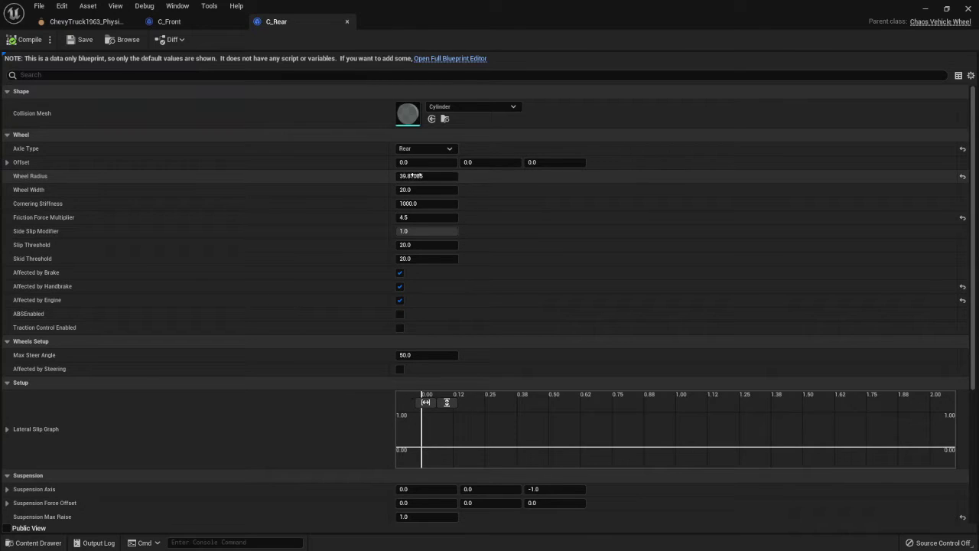
Review C_Front's suspension settings, where Max Raise and Max Drop read 1.0
{"action": "left_click", "coordinate": [271, 22]}
{"action": "left_click", "coordinate": [171, 22]}
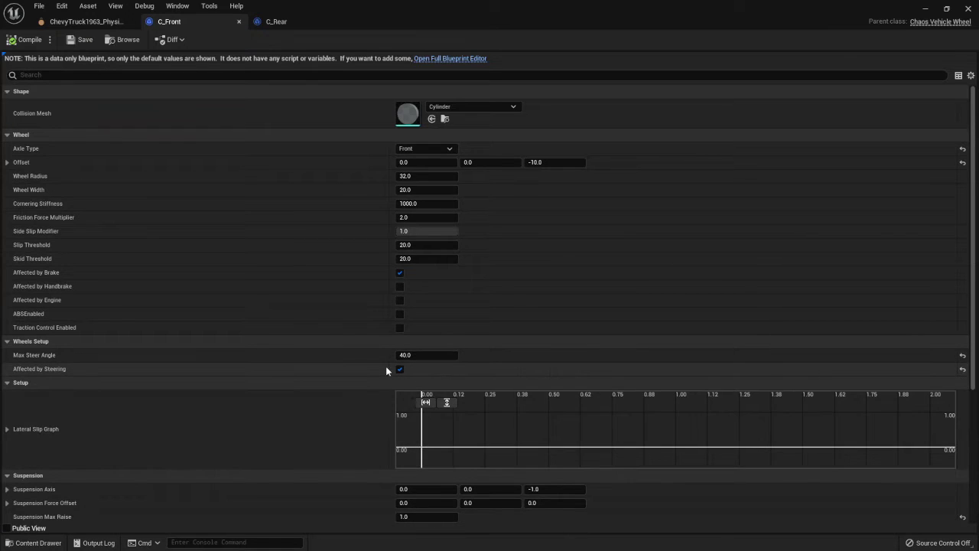
{"action": "scroll", "coordinate": [387, 367], "scroll_direction": "down", "scroll_amount": 1}
{"action": "scroll", "coordinate": [467, 432], "scroll_direction": "down", "scroll_amount": 2}
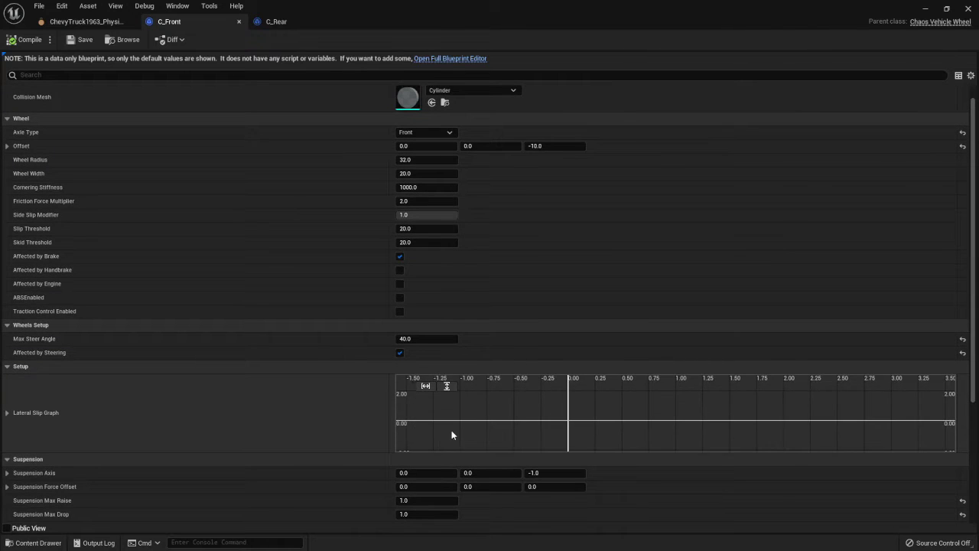
{"action": "scroll", "coordinate": [255, 455], "scroll_direction": "down", "scroll_amount": 5}
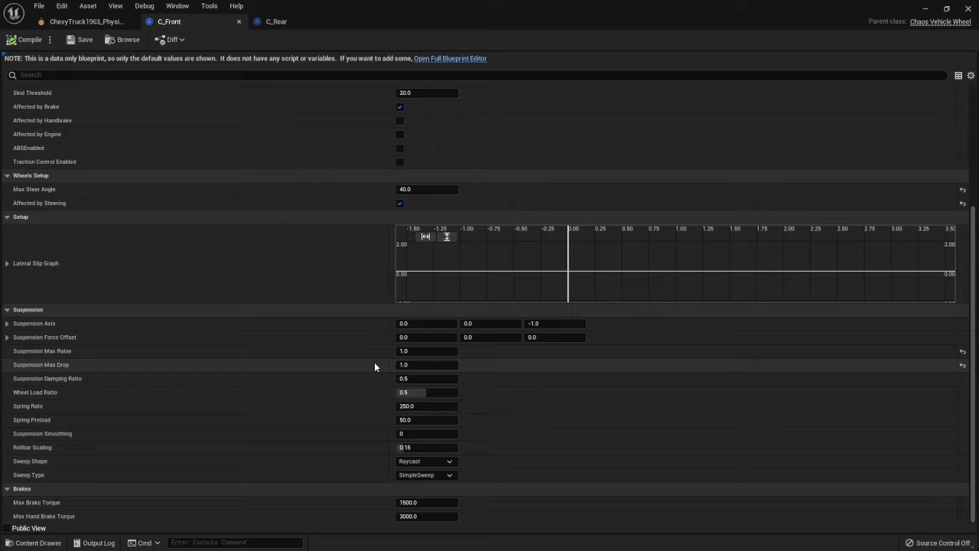
Open the VehicleTesting level from the Content folder
{"action": "key", "text": "ctrl+space"}
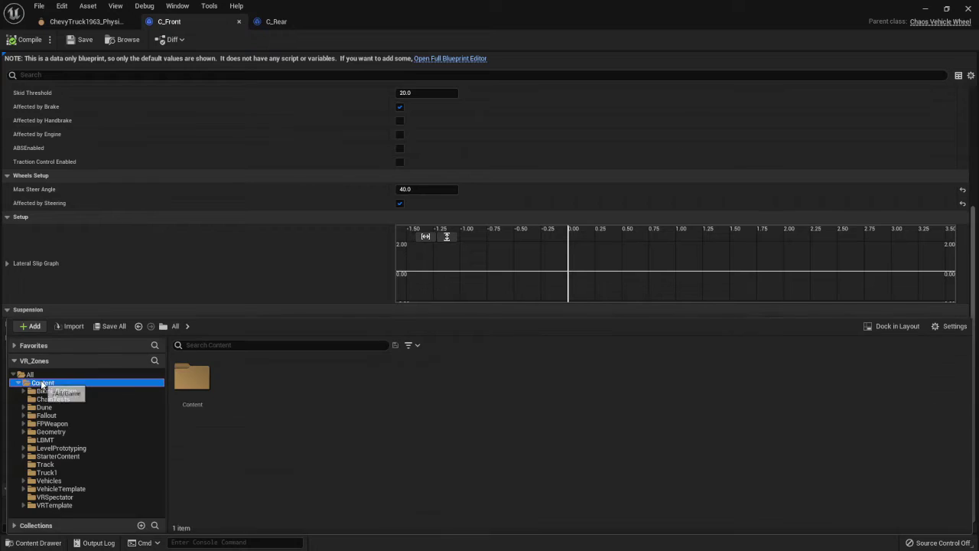
{"action": "left_click", "coordinate": [43, 382]}
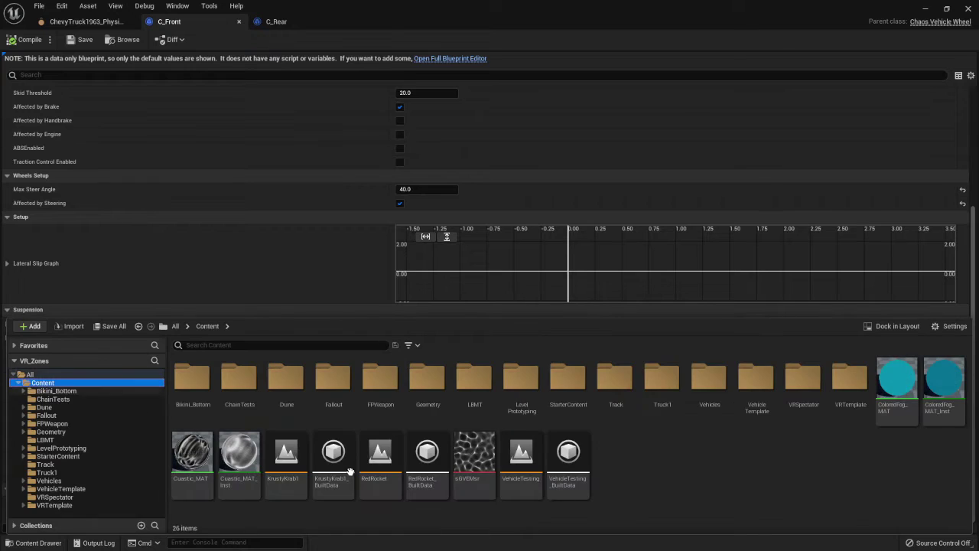
{"action": "double_click", "coordinate": [522, 455]}
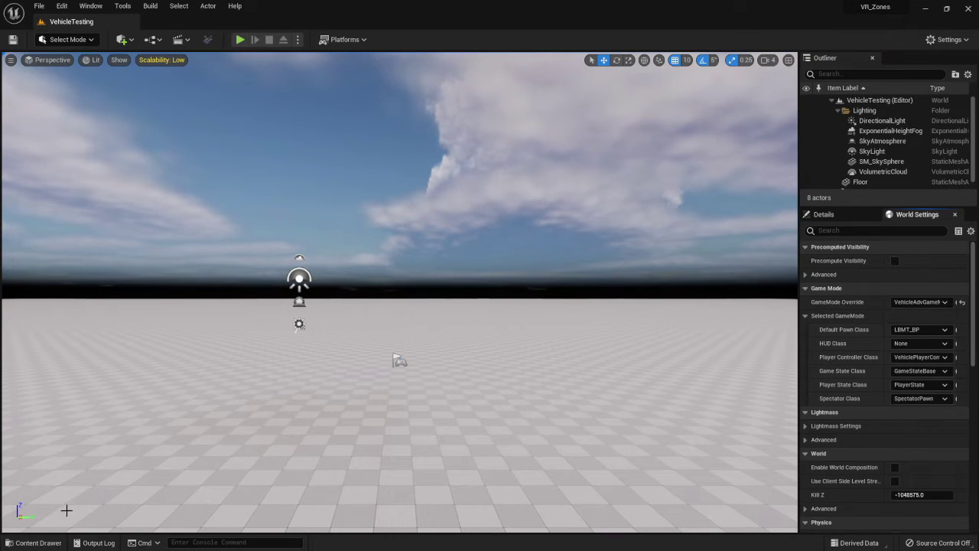
Set the World Settings Default Pawn Class to Chevy1963_BP
{"action": "left_click", "coordinate": [38, 542]}
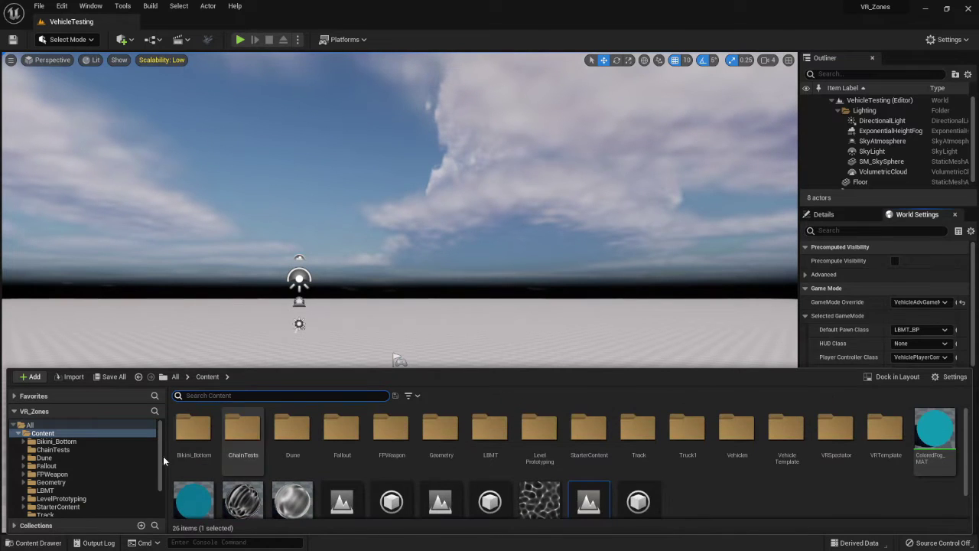
{"action": "scroll", "coordinate": [61, 463], "scroll_direction": "down", "scroll_amount": 3}
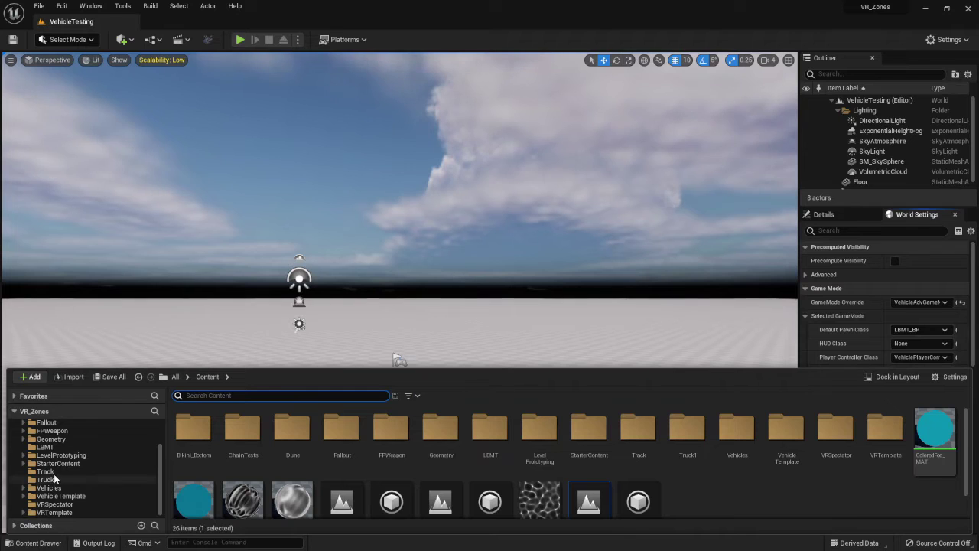
{"action": "left_click", "coordinate": [53, 481]}
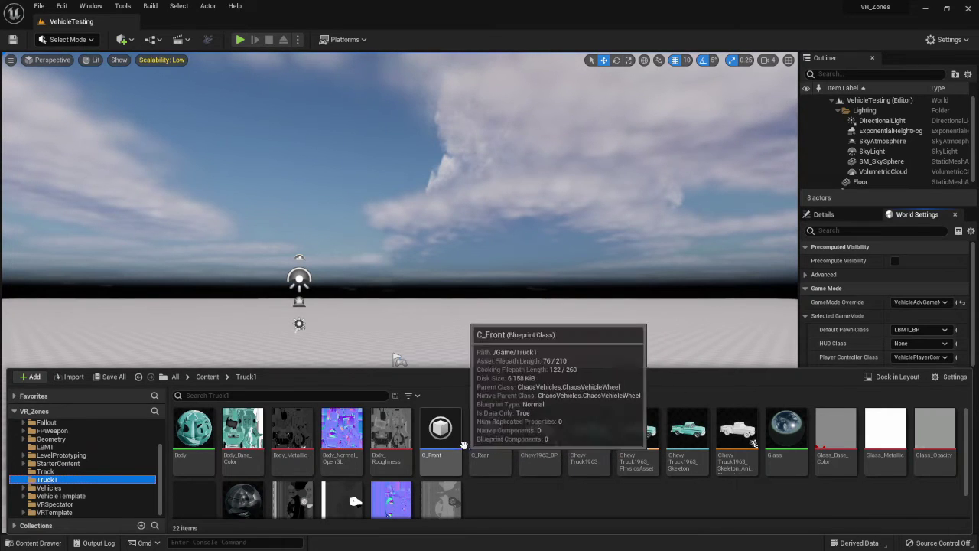
{"action": "left_click", "coordinate": [922, 343]}
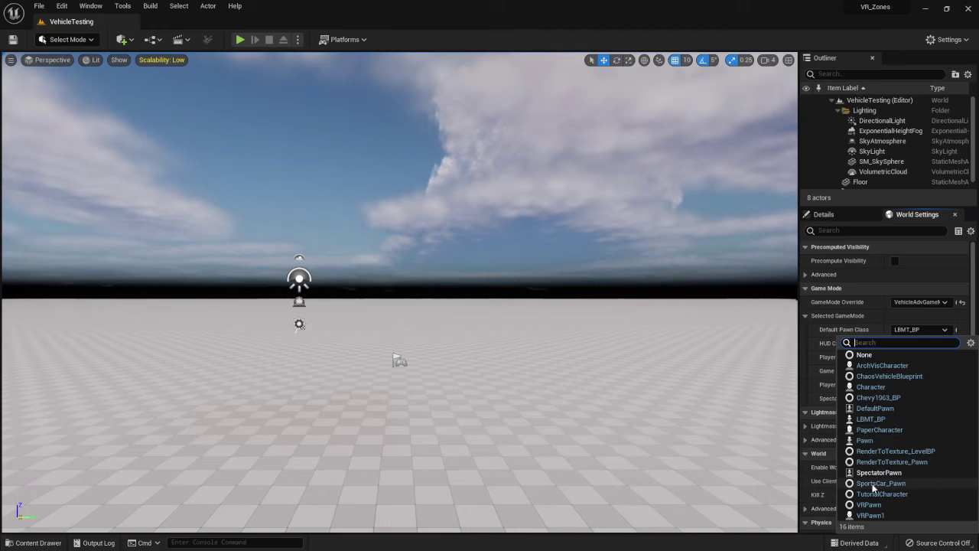
{"action": "left_click", "coordinate": [876, 397]}
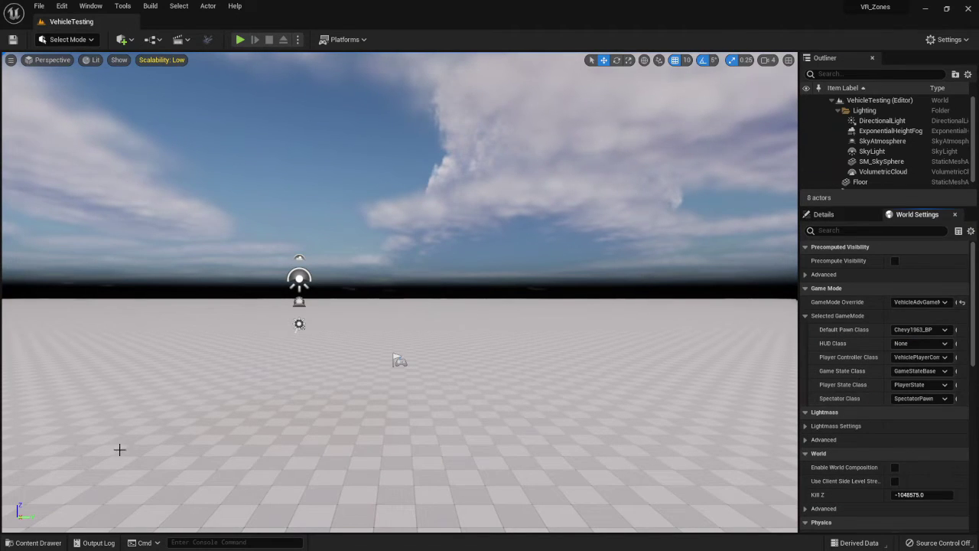
Select the Chevy1963_BP asset in the Truck1 folder
{"action": "left_click", "coordinate": [33, 542]}
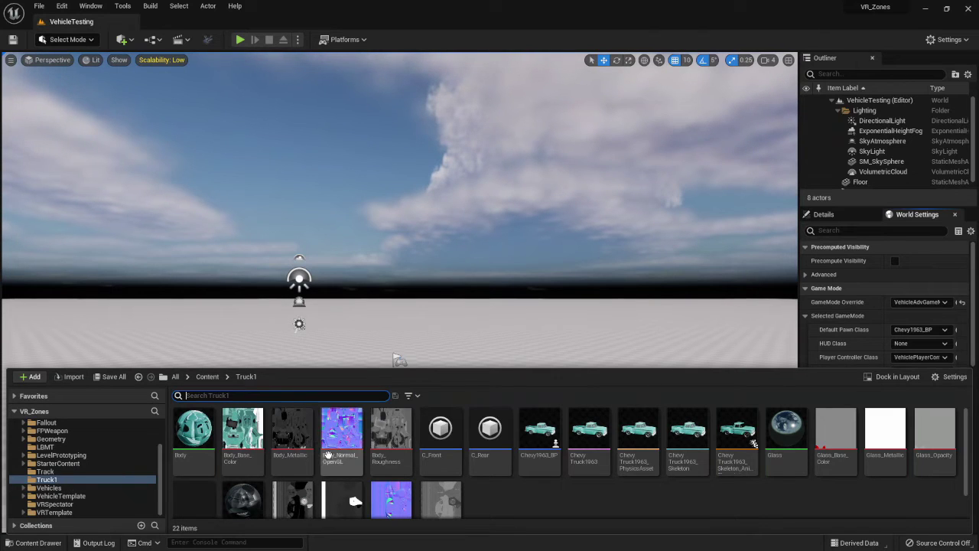
{"action": "scroll", "coordinate": [329, 455], "scroll_direction": "down", "scroll_amount": 1}
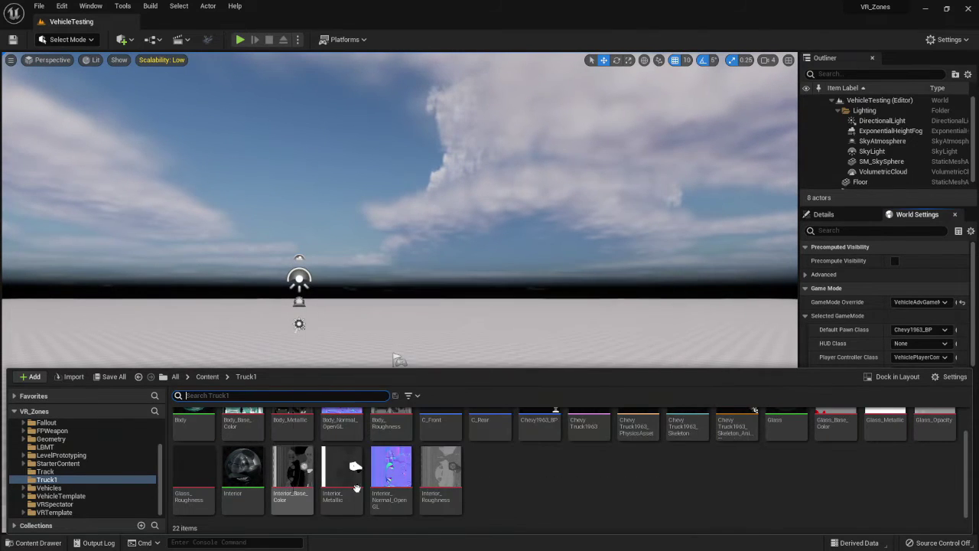
{"action": "scroll", "coordinate": [356, 488], "scroll_direction": "up", "scroll_amount": 1}
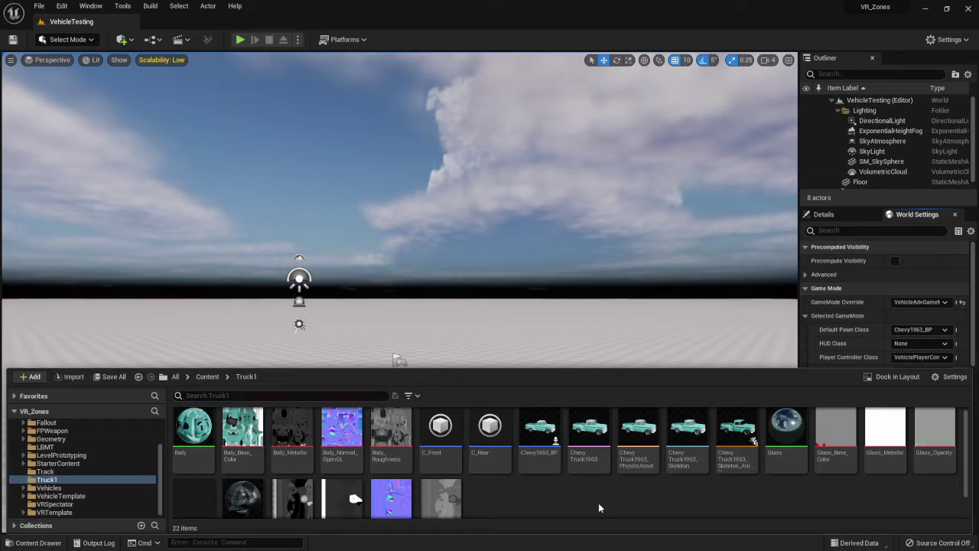
{"action": "left_click", "coordinate": [538, 453]}
Open Chevy1963_BP and pan the Event Graph to the debug console command nodes
{"action": "double_click", "coordinate": [537, 453]}
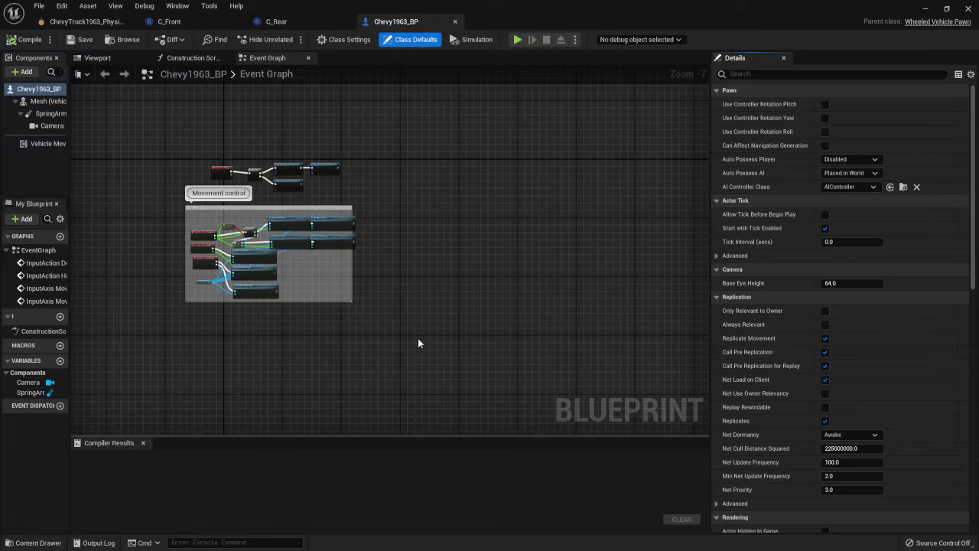
{"action": "right_click_drag", "start_coordinate": [186, 185], "coordinate": [219, 266]}
{"action": "scroll", "coordinate": [320, 252], "scroll_direction": "up", "scroll_amount": 6}
{"action": "right_click_drag", "start_coordinate": [343, 243], "coordinate": [214, 256]}
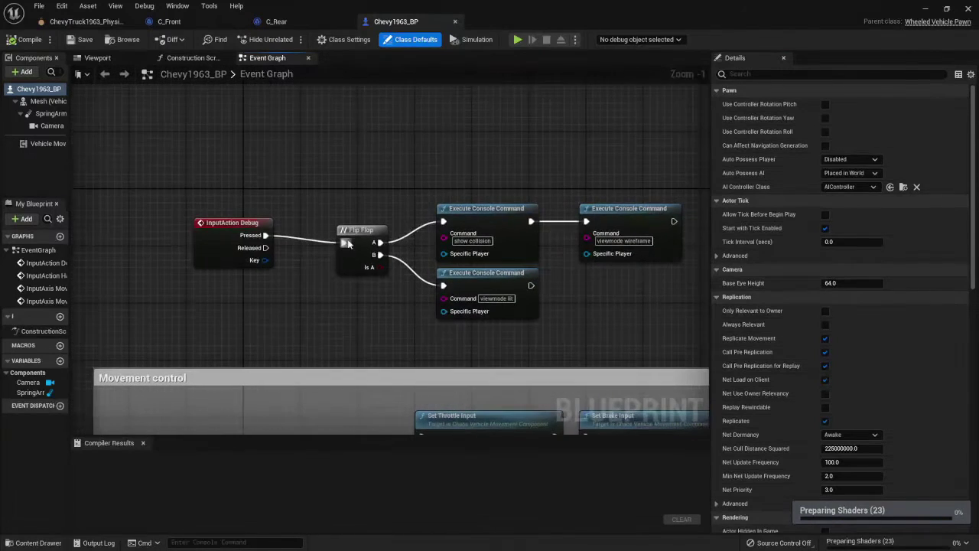
{"action": "scroll", "coordinate": [410, 221], "scroll_direction": "down", "scroll_amount": 2}
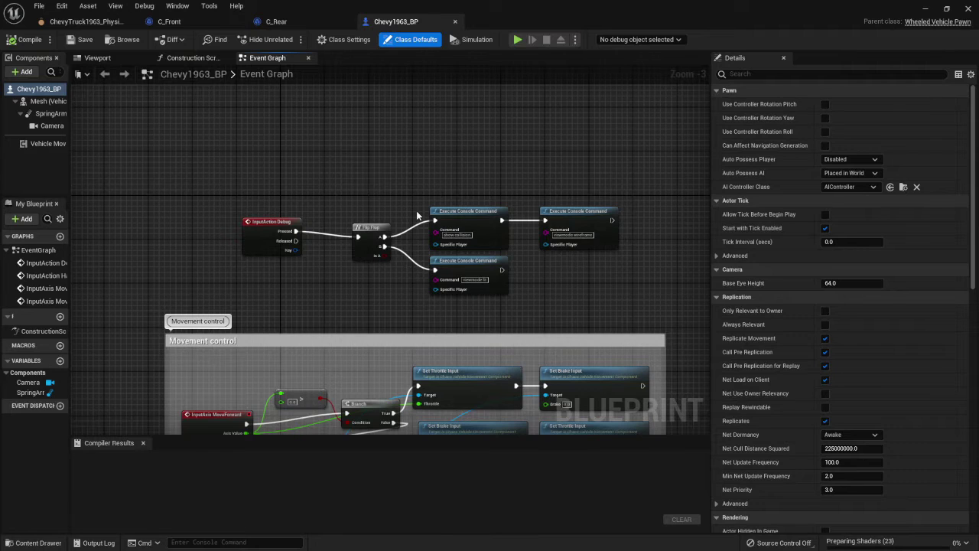
{"action": "scroll", "coordinate": [416, 215], "scroll_direction": "up", "scroll_amount": 2}
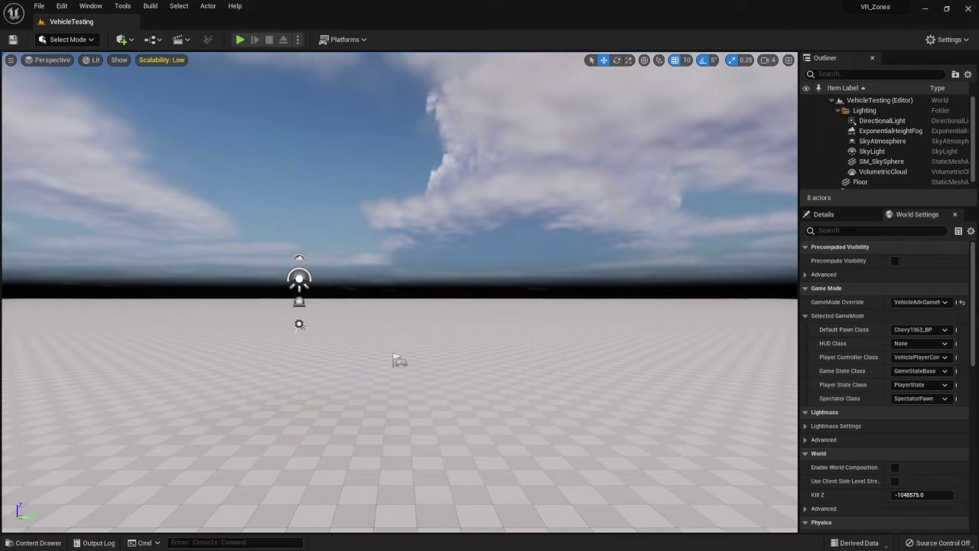
Reframe the VehicleTesting viewport camera and launch Play In Editor with Alt+P
{"action": "right_click_drag", "start_coordinate": [306, 321], "coordinate": [321, 401]}
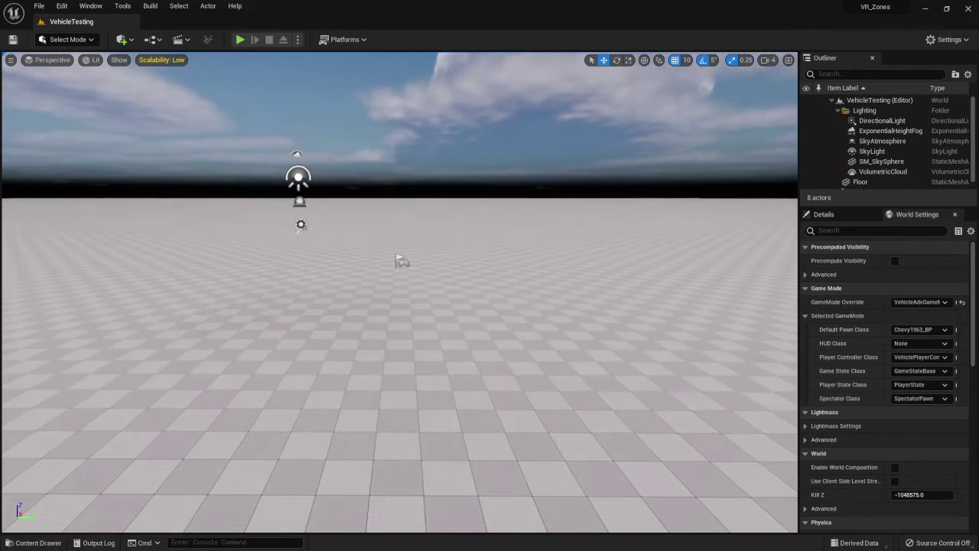
{"action": "scroll", "coordinate": [397, 291], "scroll_direction": "up", "scroll_amount": 2}
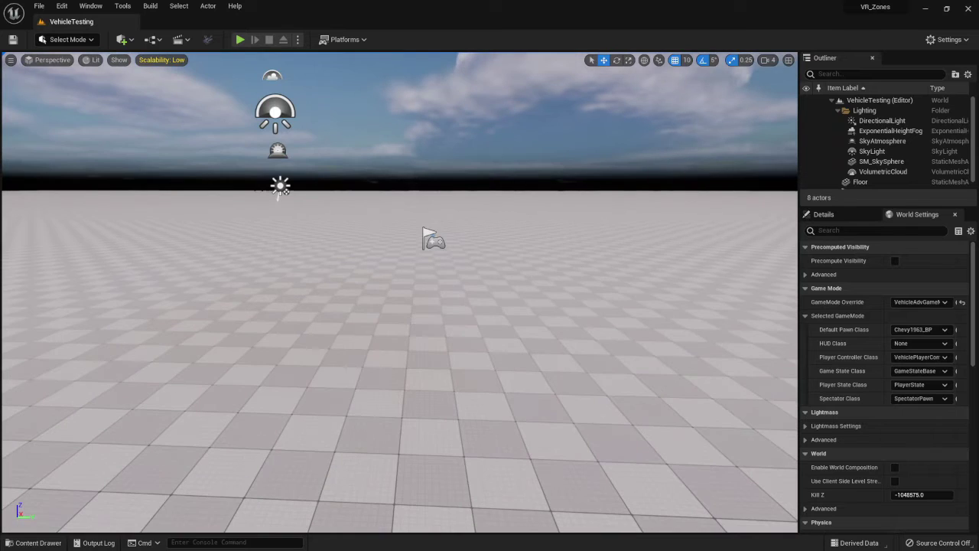
{"action": "scroll", "coordinate": [398, 290], "scroll_direction": "up", "scroll_amount": 2}
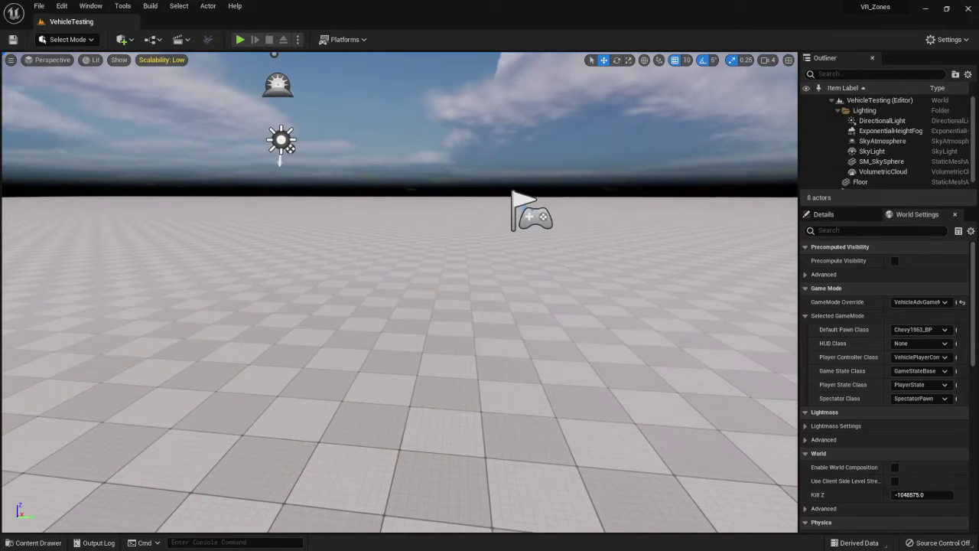
{"action": "right_click_drag", "start_coordinate": [398, 291], "coordinate": [428, 264]}
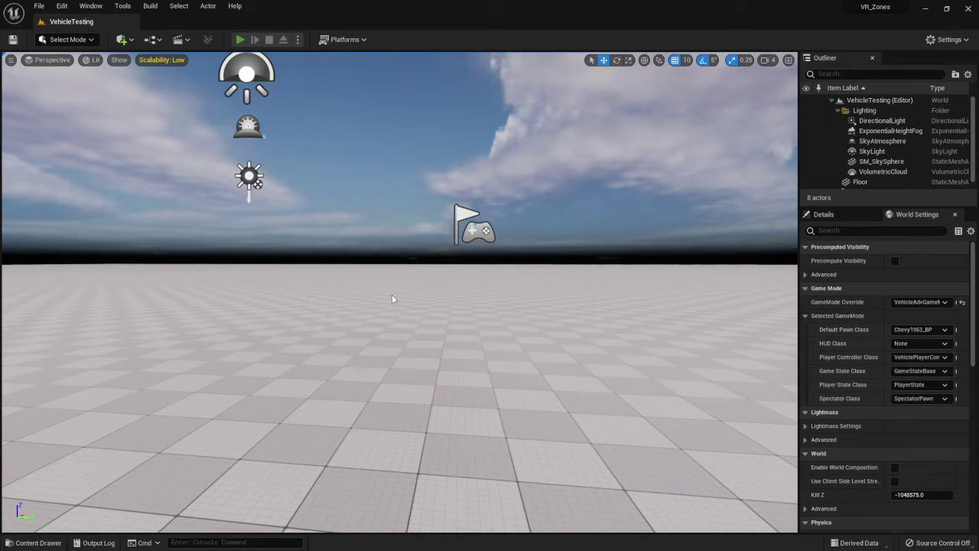
{"action": "key", "text": "alt+p"}
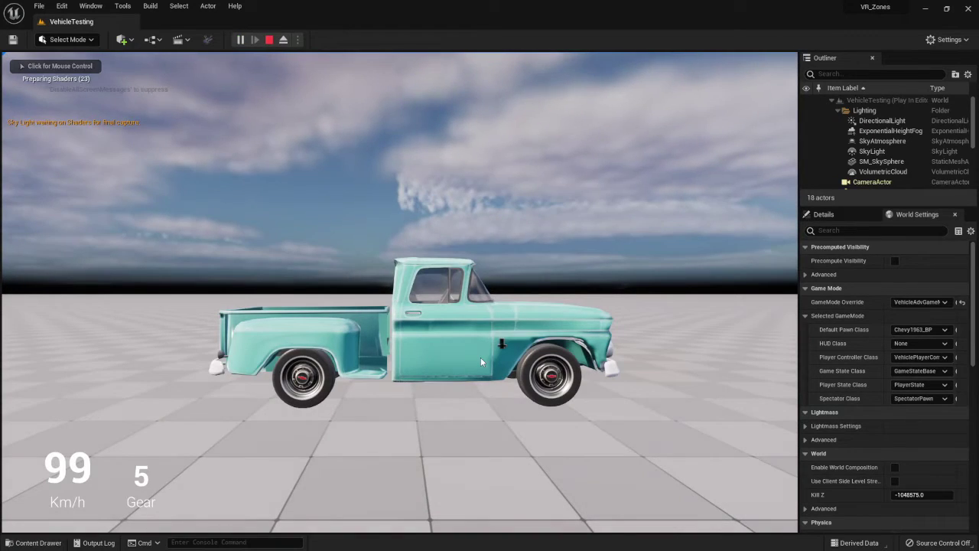
Capture the mouse in the running game and switch to wireframe with collision shown (F1)
{"action": "left_click", "coordinate": [531, 346]}
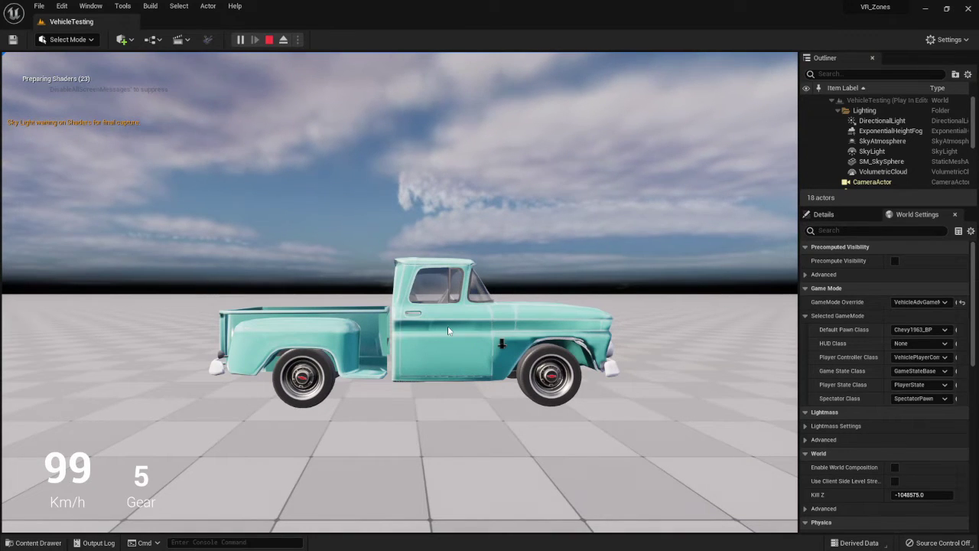
{"action": "left_click", "coordinate": [448, 326]}
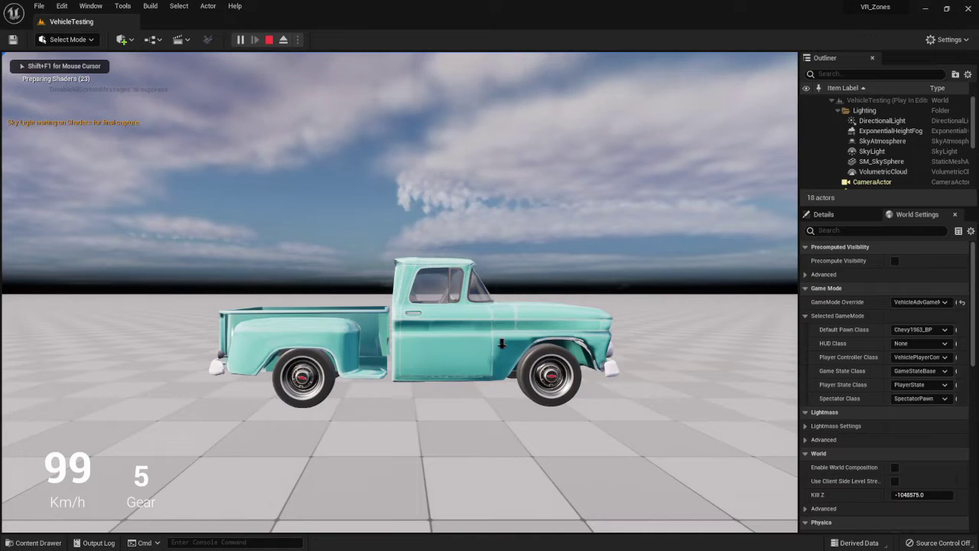
{"action": "key", "text": "F1"}
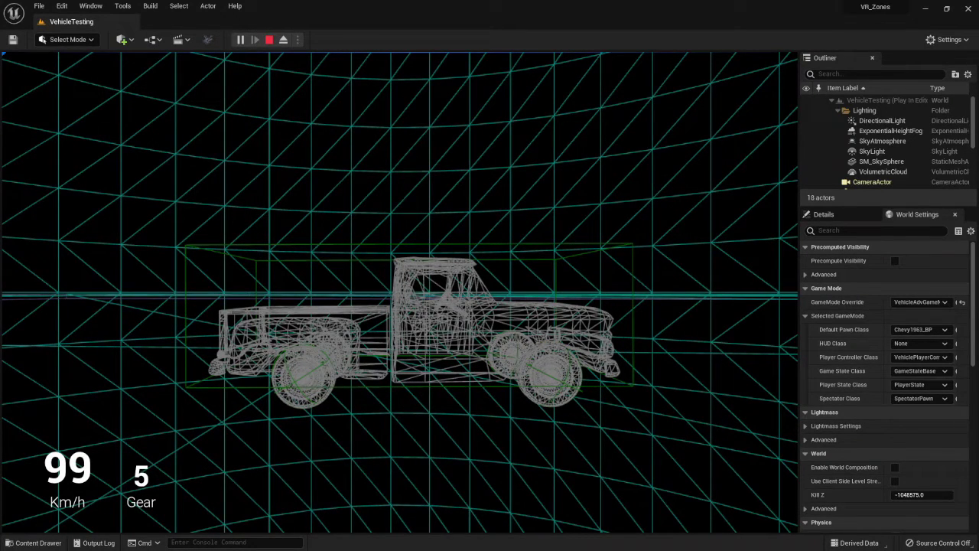
Return the game to lit view with F3, then stop Play In Editor with Esc
{"action": "key", "text": "F3"}
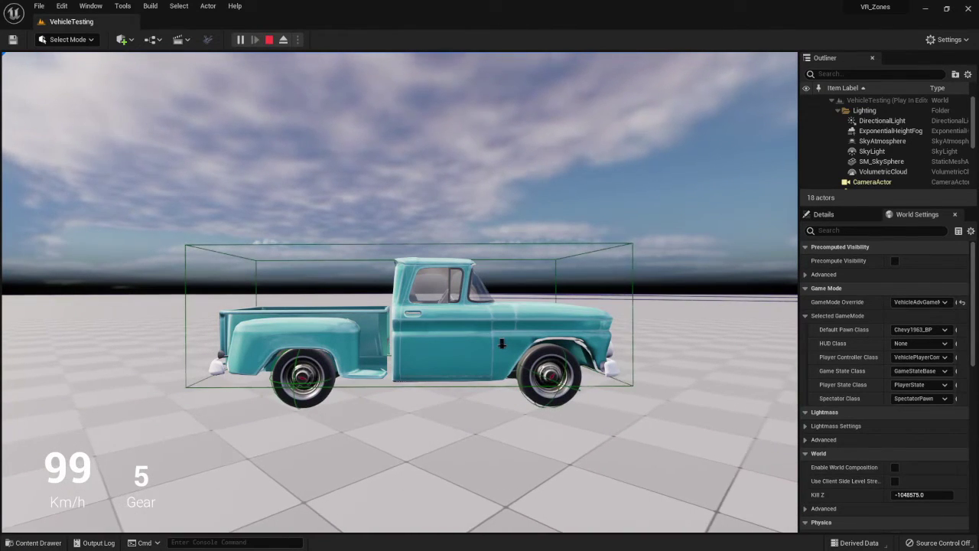
{"action": "key", "text": "Escape"}
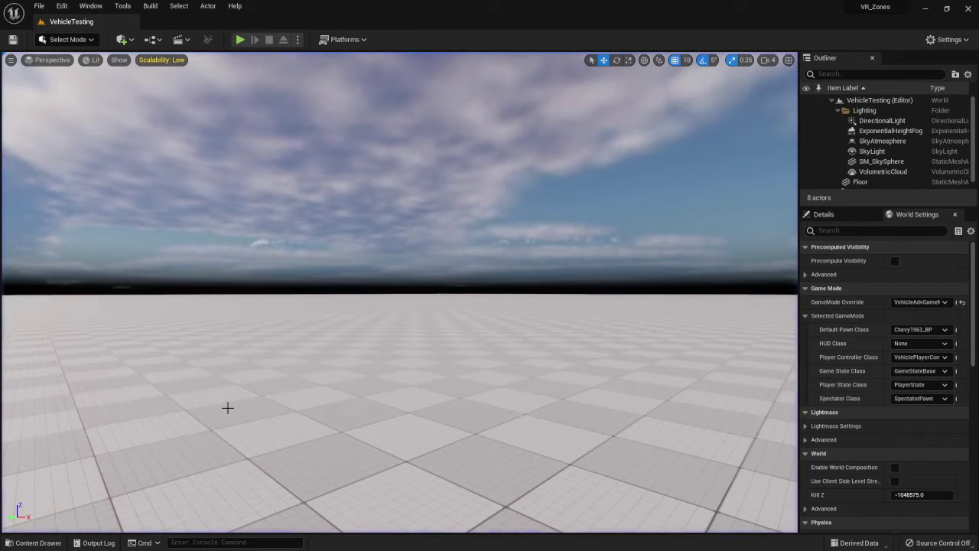
Open Chevy1963_BP from the Truck1 folder and bring the Movement control comment into view
{"action": "left_click", "coordinate": [49, 543]}
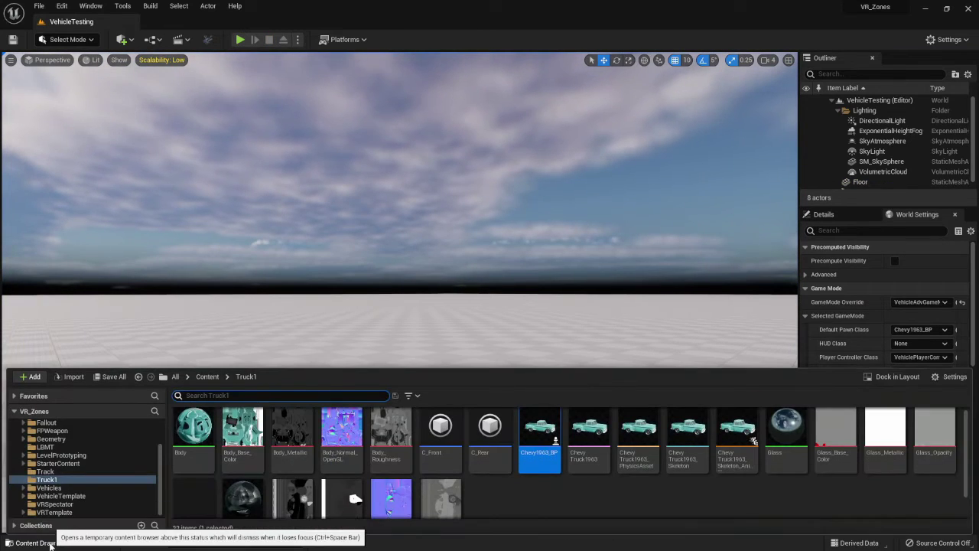
{"action": "double_click", "coordinate": [541, 437]}
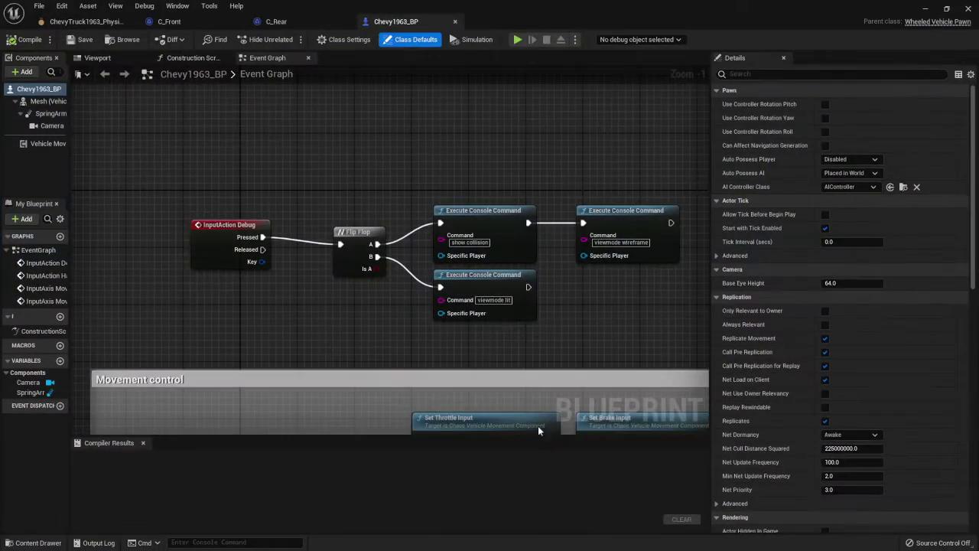
{"action": "scroll", "coordinate": [423, 285], "scroll_direction": "down", "scroll_amount": 5}
{"action": "scroll", "coordinate": [365, 309], "scroll_direction": "up", "scroll_amount": 4}
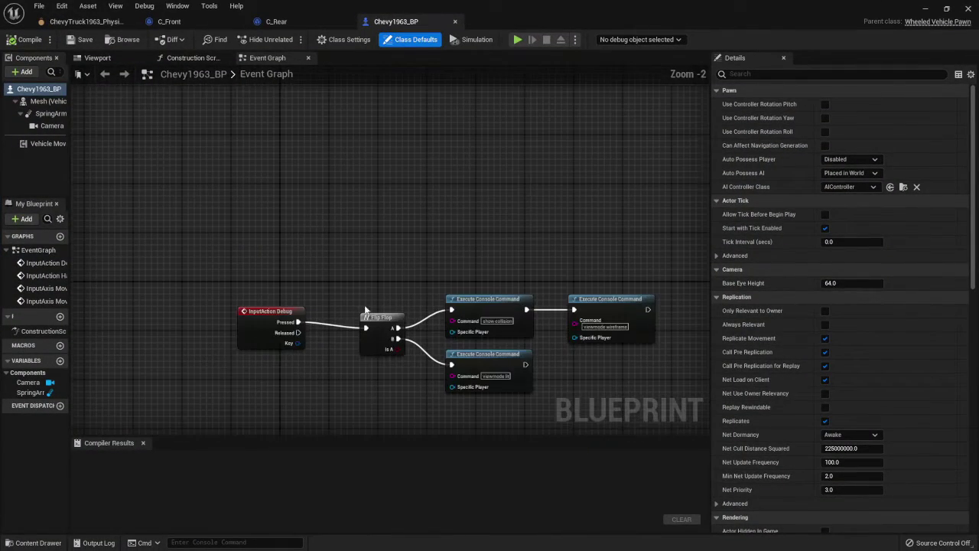
{"action": "right_click_drag", "start_coordinate": [366, 309], "coordinate": [408, 219]}
Pan around the Event Graph and widen the Components and My Blueprint panels
{"action": "scroll", "coordinate": [398, 207], "scroll_direction": "down", "scroll_amount": 2}
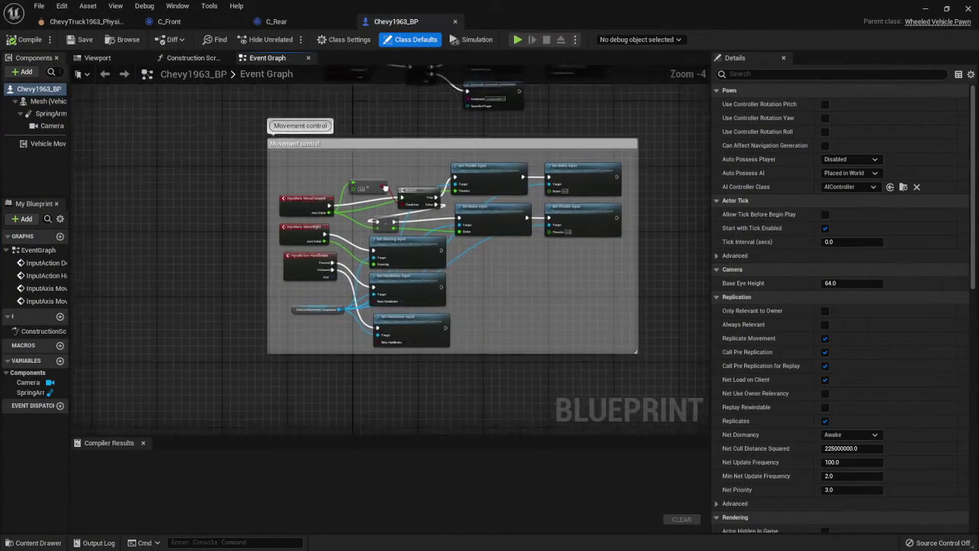
{"action": "scroll", "coordinate": [369, 234], "scroll_direction": "up", "scroll_amount": 2}
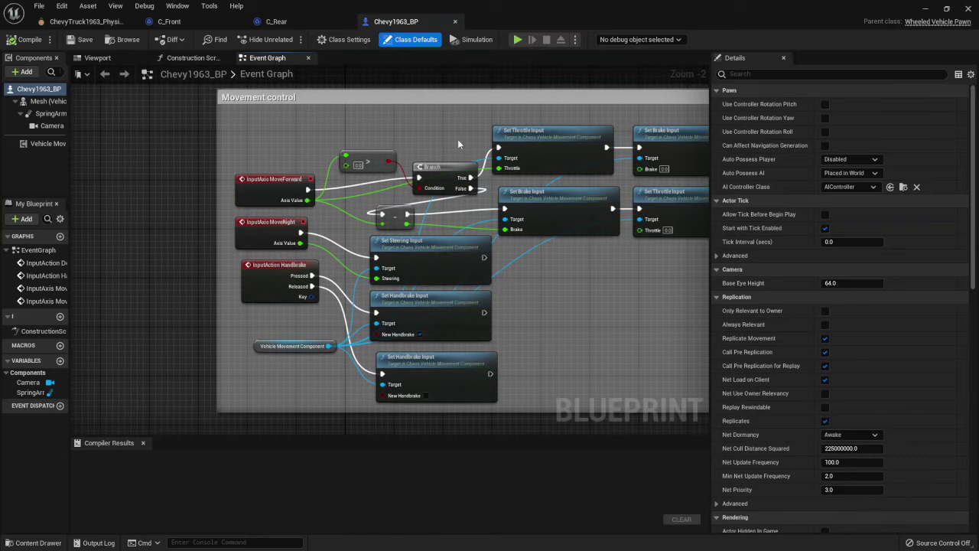
{"action": "scroll", "coordinate": [294, 371], "scroll_direction": "down", "scroll_amount": 5}
{"action": "scroll", "coordinate": [294, 371], "scroll_direction": "up", "scroll_amount": 2}
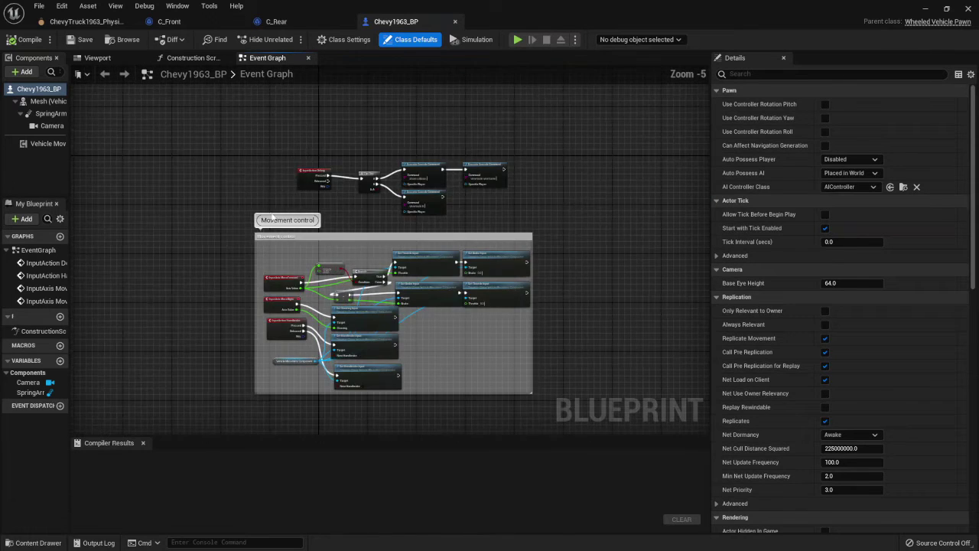
{"action": "scroll", "coordinate": [266, 202], "scroll_direction": "down", "scroll_amount": 5}
{"action": "scroll", "coordinate": [266, 203], "scroll_direction": "up", "scroll_amount": 3}
{"action": "right_click_drag", "start_coordinate": [266, 203], "coordinate": [266, 133]}
{"action": "scroll", "coordinate": [362, 220], "scroll_direction": "up", "scroll_amount": 2}
{"action": "scroll", "coordinate": [362, 220], "scroll_direction": "up", "scroll_amount": 1}
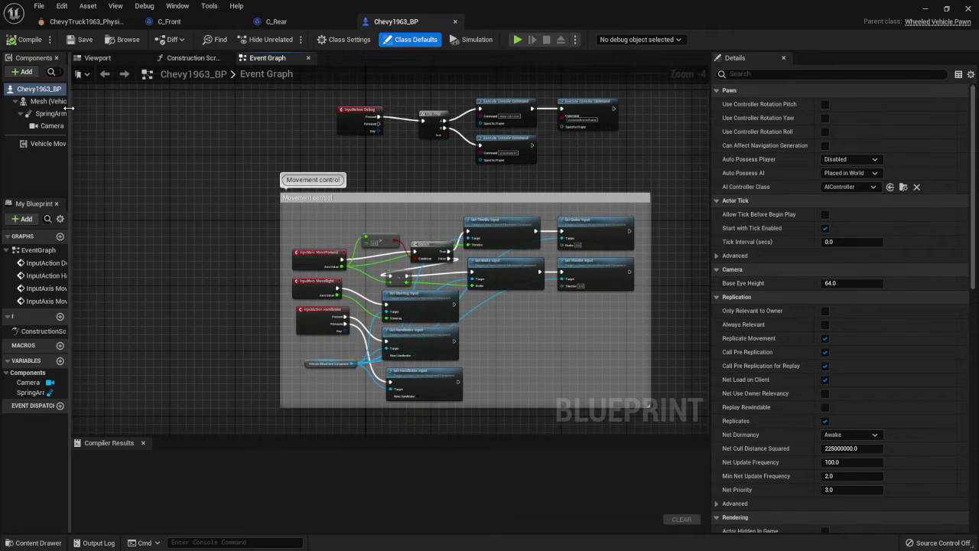
{"action": "left_click_drag", "start_coordinate": [70, 107], "coordinate": [233, 113]}
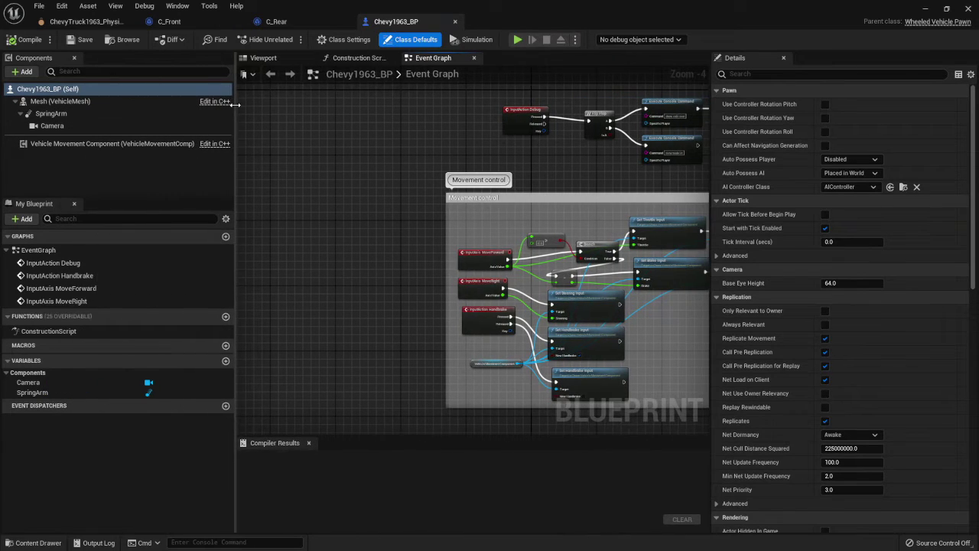
Select the Vehicle Movement Component and expand Wheel Setups down to the first wheel entry
{"action": "left_click", "coordinate": [58, 144]}
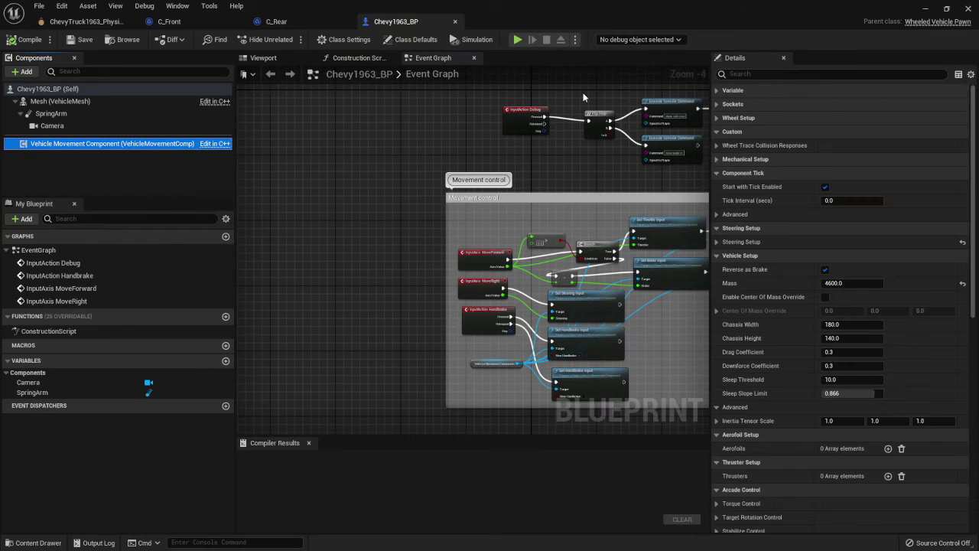
{"action": "left_click", "coordinate": [608, 185]}
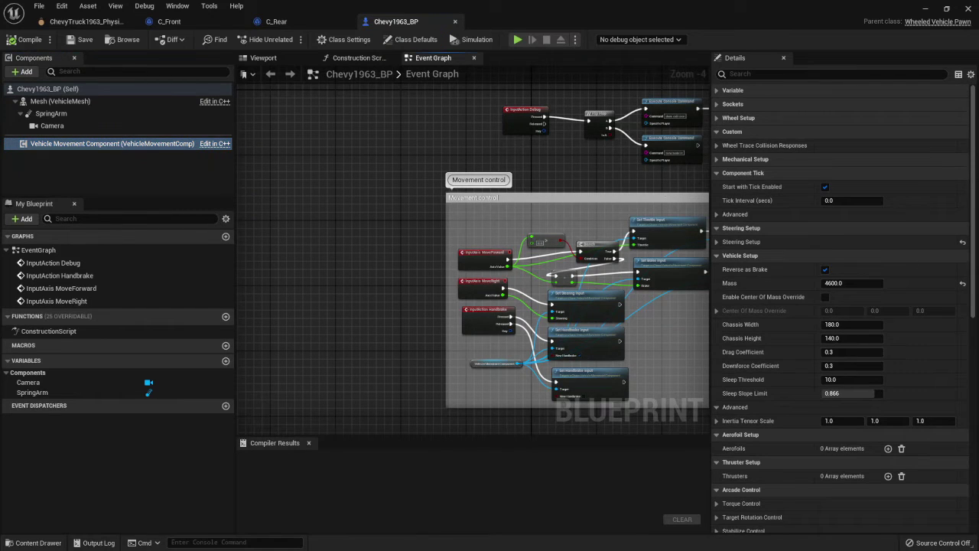
{"action": "left_click", "coordinate": [719, 118]}
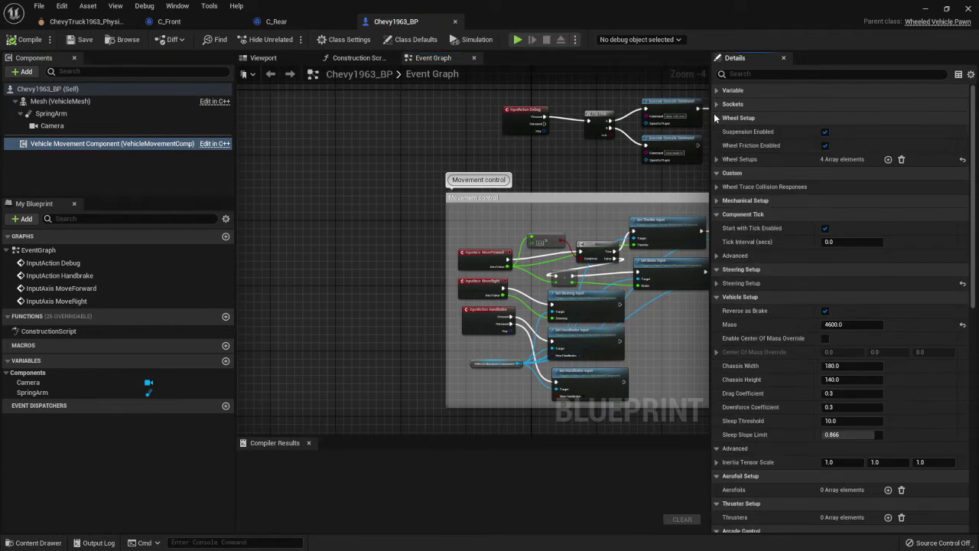
{"action": "left_click", "coordinate": [717, 159]}
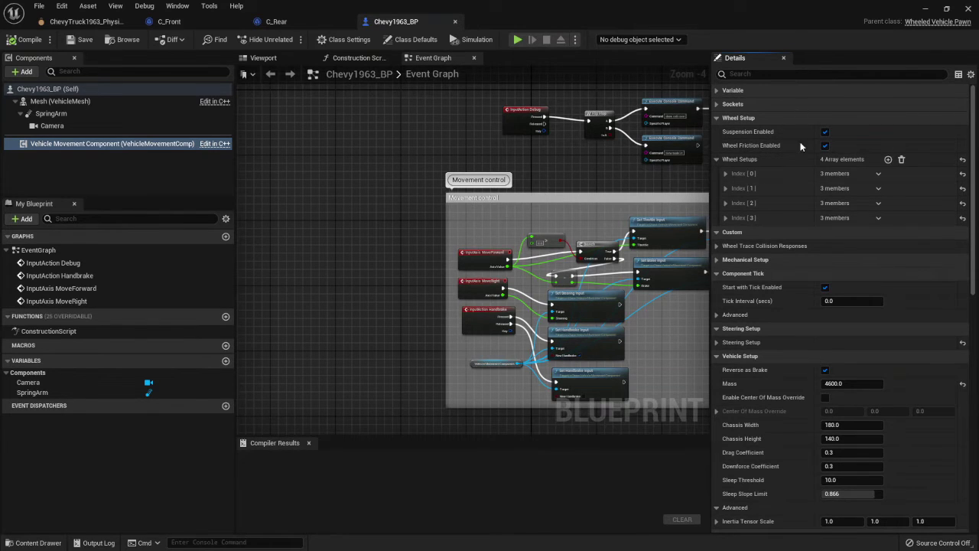
{"action": "left_click", "coordinate": [726, 174]}
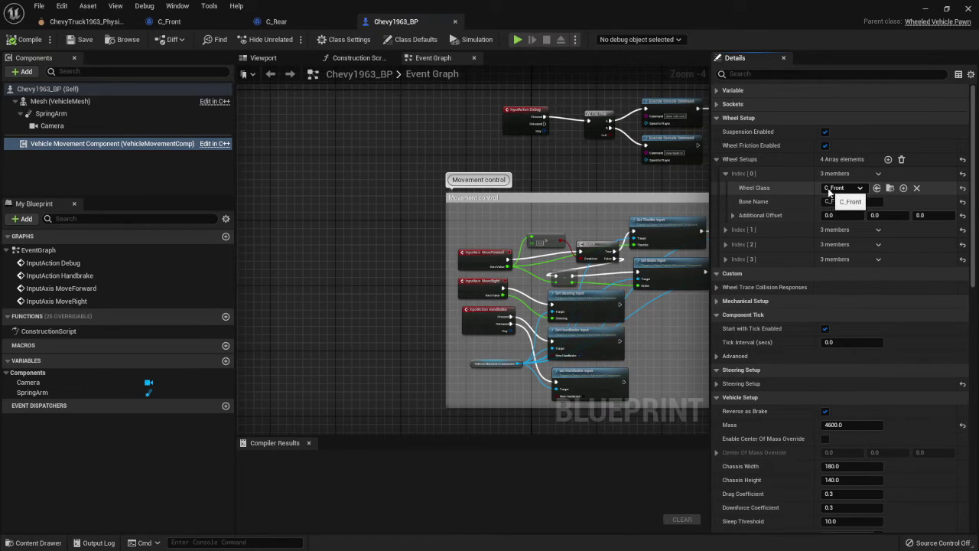
Expand wheel setups [1]-[3] to show C_Front/C_Rear classes on bones C_FR, C_RL, C_RR
{"action": "left_click", "coordinate": [726, 230]}
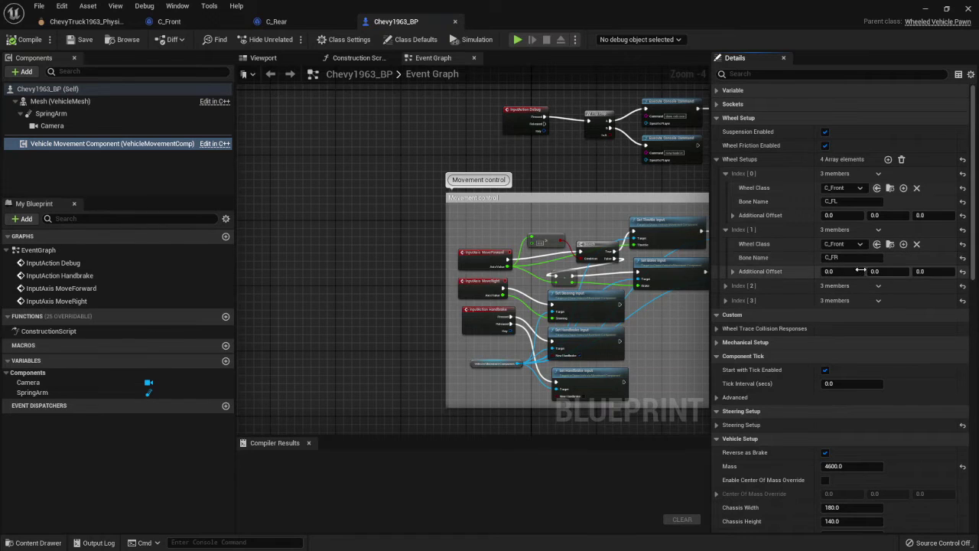
{"action": "scroll", "coordinate": [765, 275], "scroll_direction": "down", "scroll_amount": 1}
{"action": "left_click", "coordinate": [725, 253]}
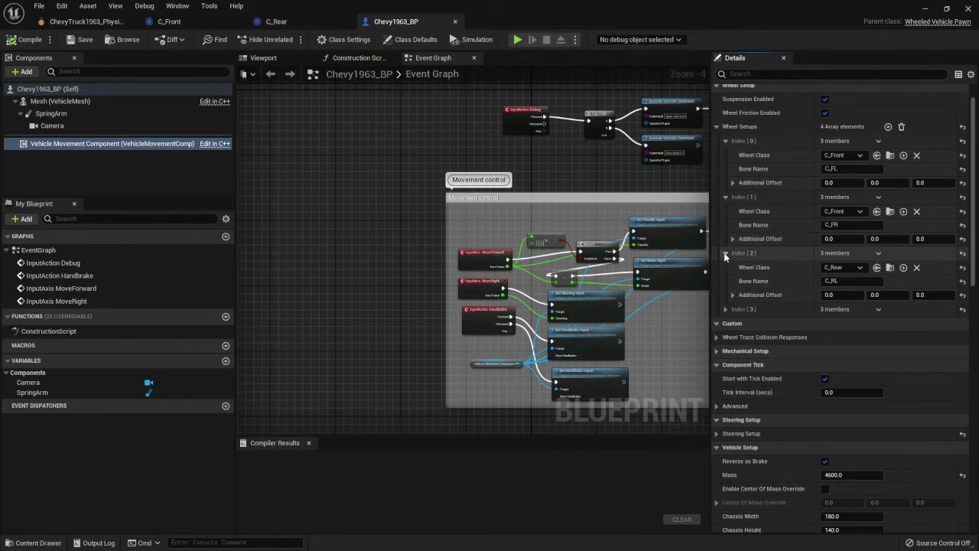
{"action": "scroll", "coordinate": [839, 274], "scroll_direction": "down", "scroll_amount": 1}
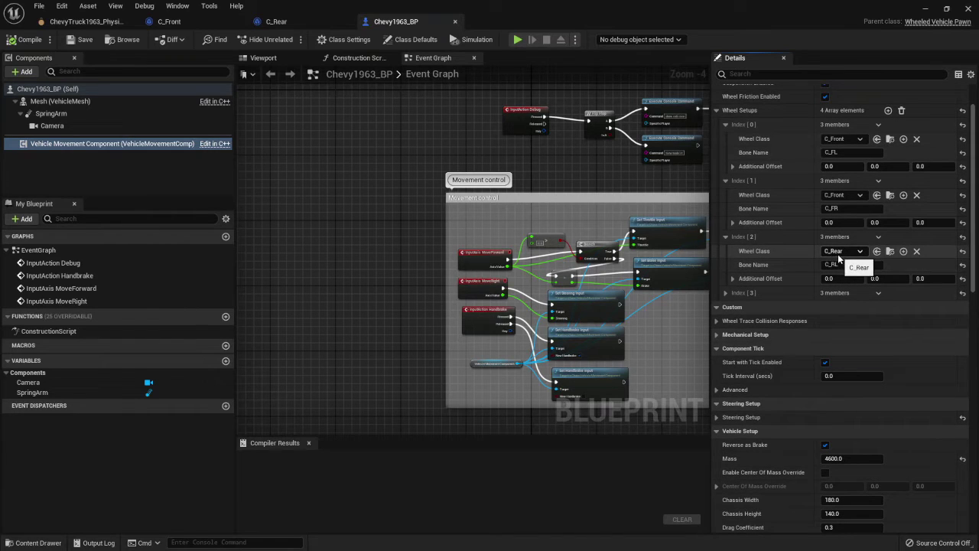
{"action": "left_click", "coordinate": [719, 293]}
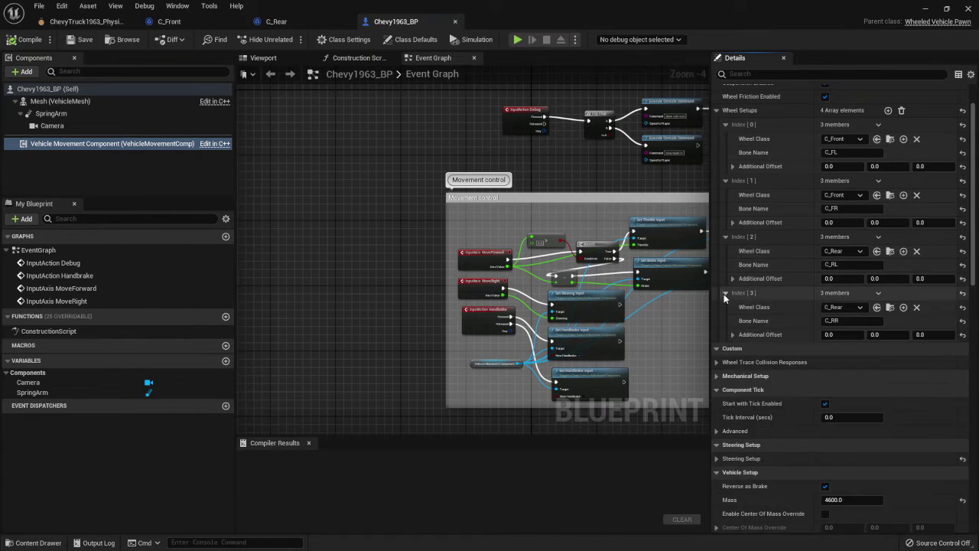
{"action": "scroll", "coordinate": [790, 285], "scroll_direction": "down", "scroll_amount": 3}
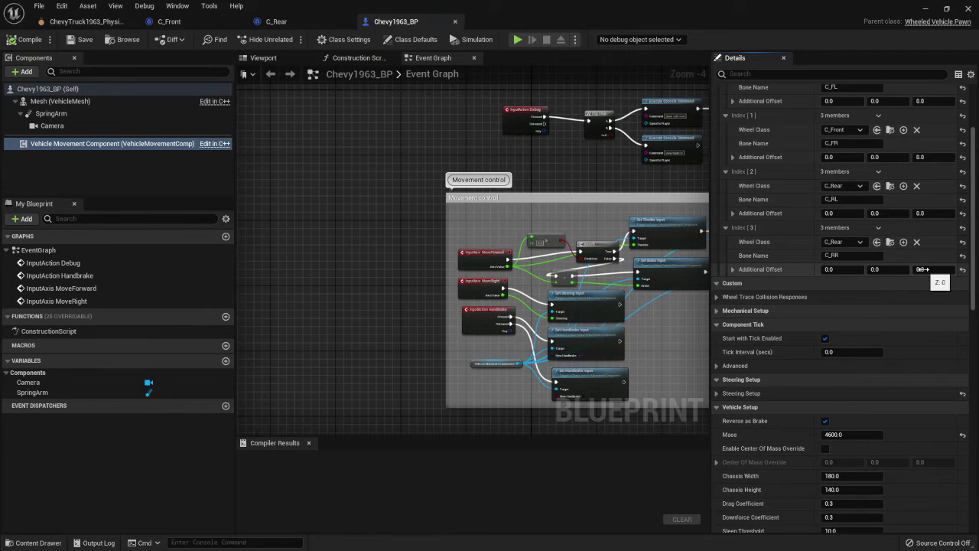
{"action": "scroll", "coordinate": [806, 264], "scroll_direction": "up", "scroll_amount": 3}
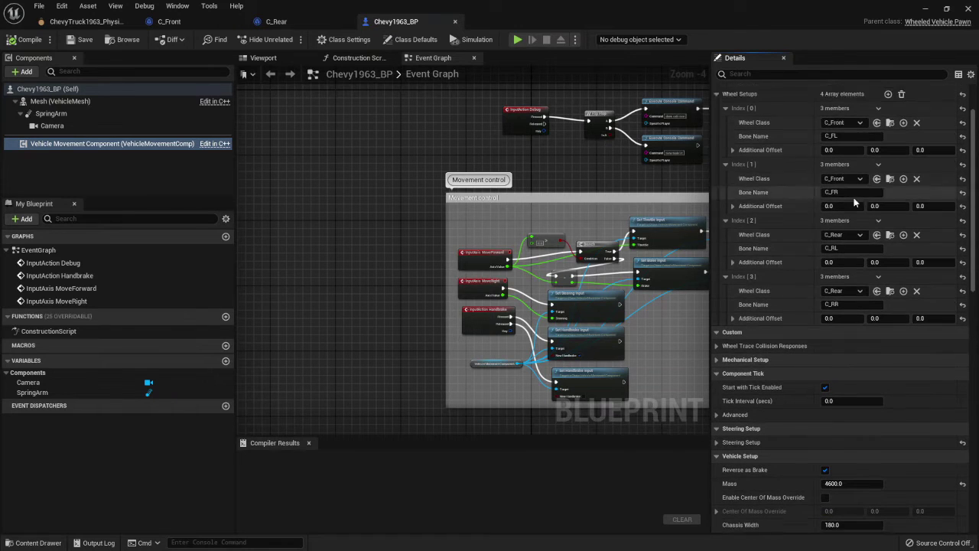
{"action": "scroll", "coordinate": [781, 292], "scroll_direction": "down", "scroll_amount": 2}
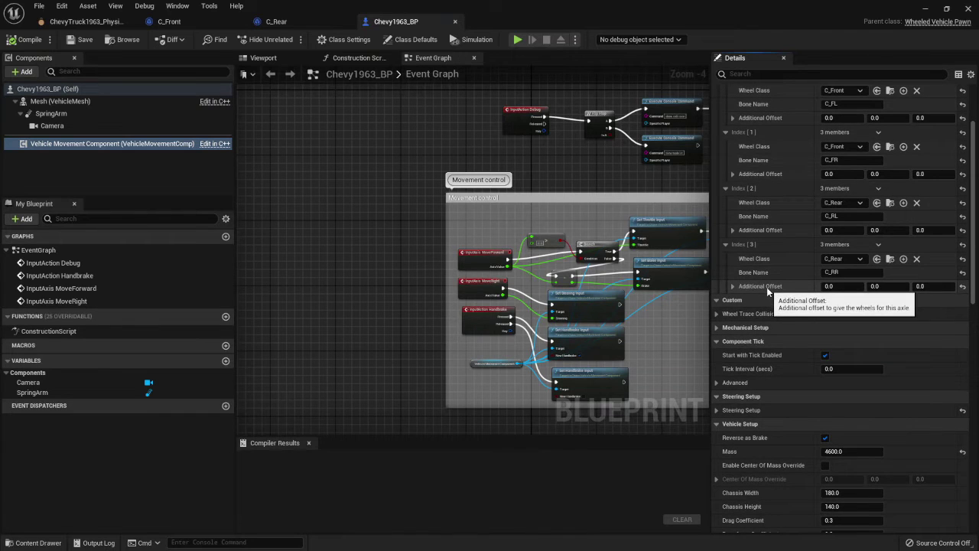
{"action": "scroll", "coordinate": [717, 291], "scroll_direction": "down", "scroll_amount": 1}
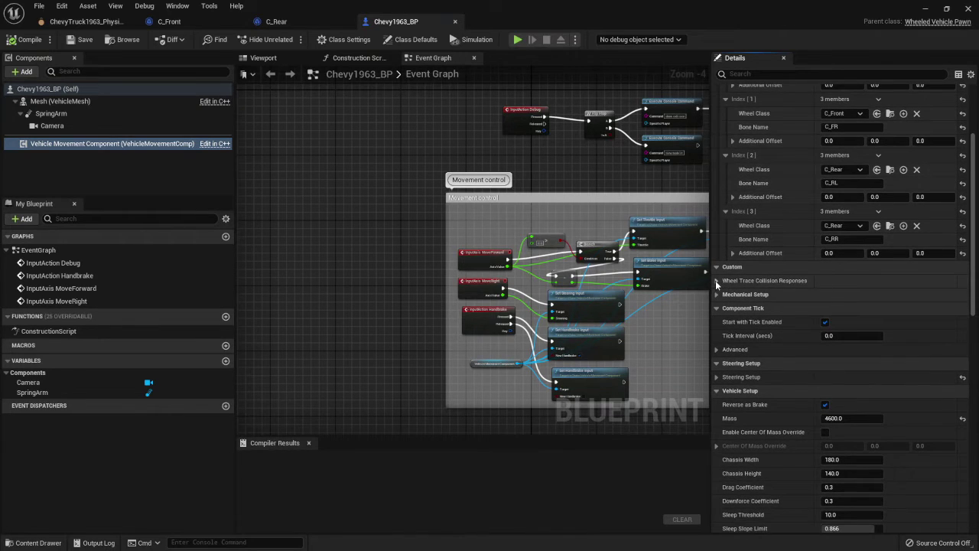
Toggle Wheel Trace Collision Responses open and closed, then expand Mechanical Setup
{"action": "left_click", "coordinate": [718, 281]}
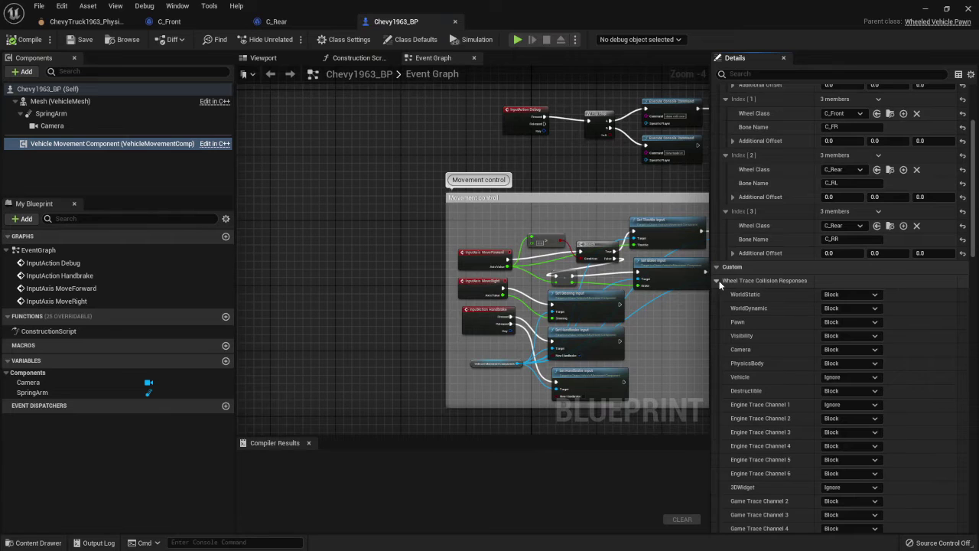
{"action": "left_click", "coordinate": [718, 281]}
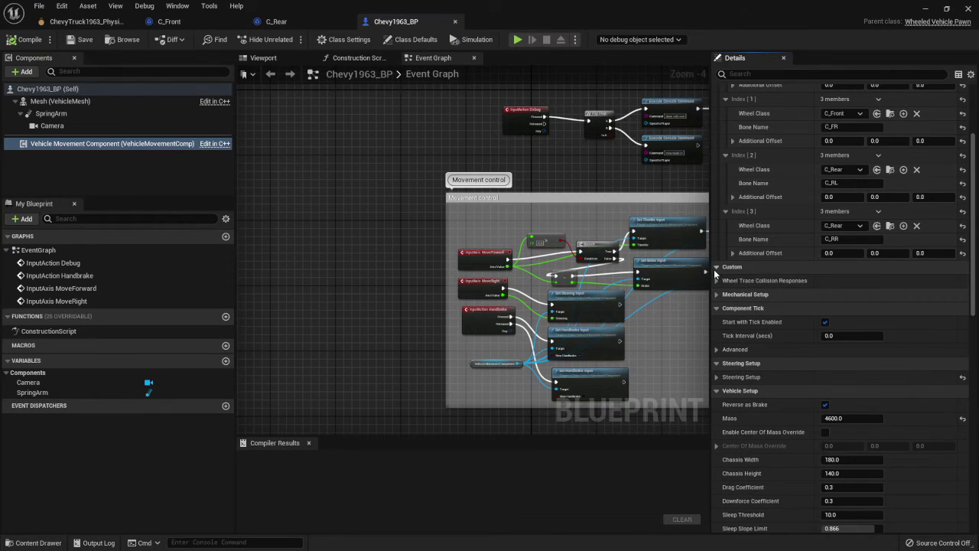
{"action": "left_click", "coordinate": [716, 294]}
{"action": "scroll", "coordinate": [762, 335], "scroll_direction": "down", "scroll_amount": 1}
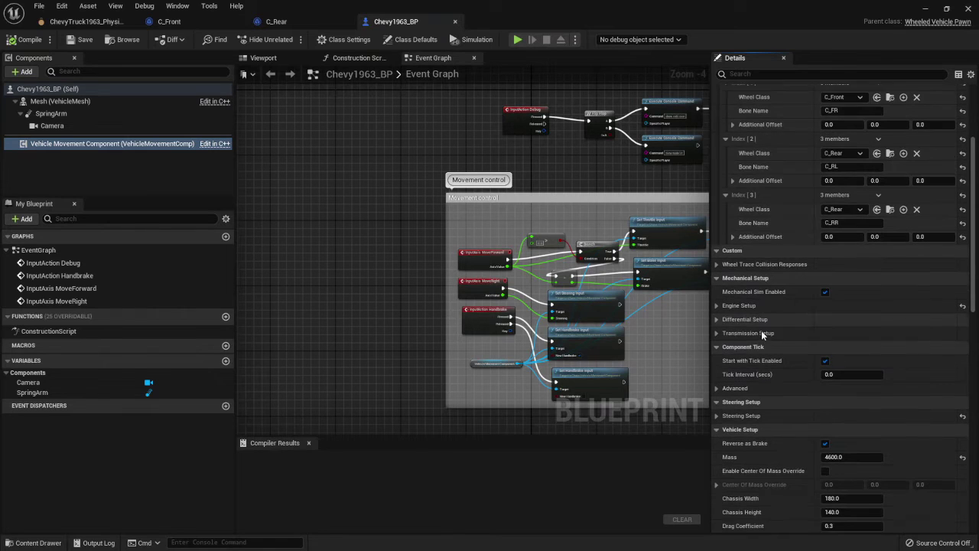
{"action": "scroll", "coordinate": [763, 334], "scroll_direction": "down", "scroll_amount": 1}
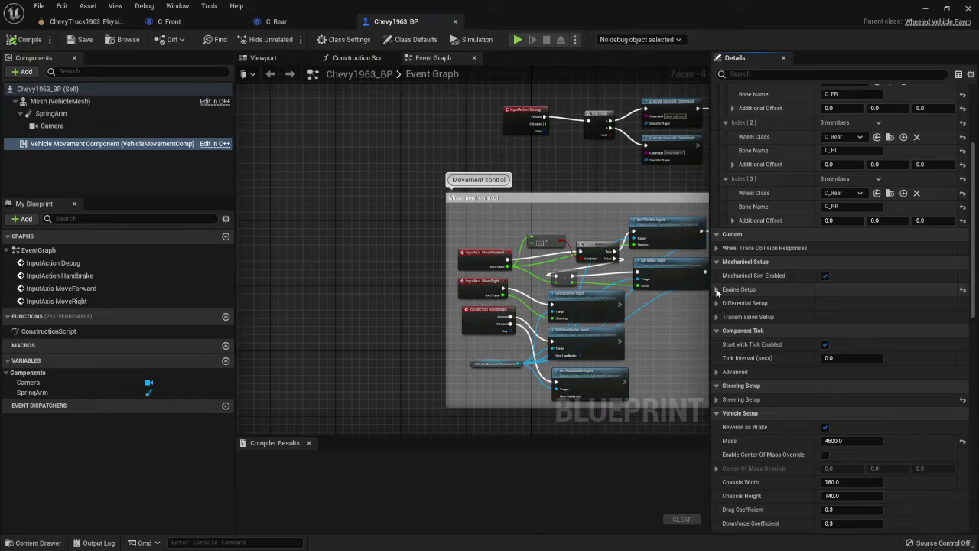
Expand Engine and Differential Setup: Max Torque 300, Max RPM 4500, Rear Wheel Drive
{"action": "left_click", "coordinate": [715, 289]}
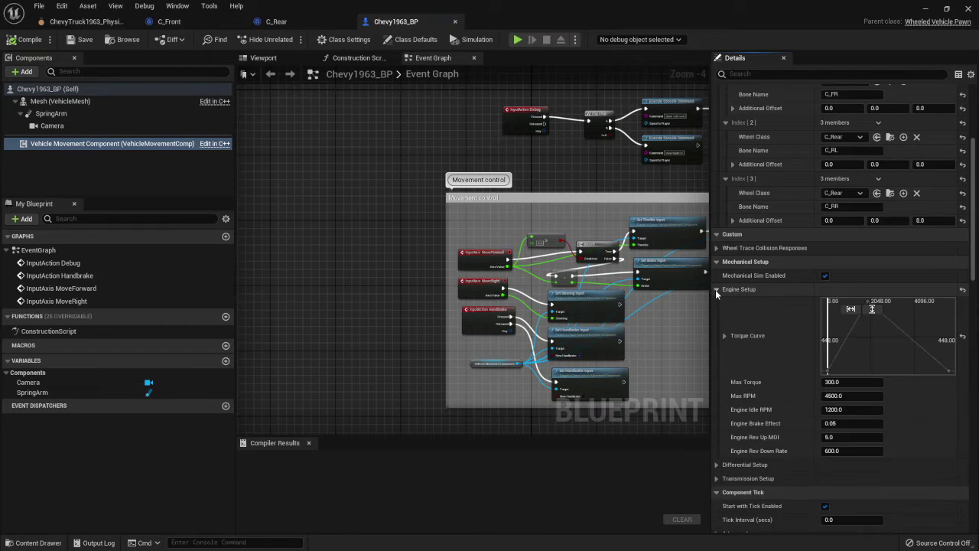
{"action": "scroll", "coordinate": [795, 380], "scroll_direction": "down", "scroll_amount": 3}
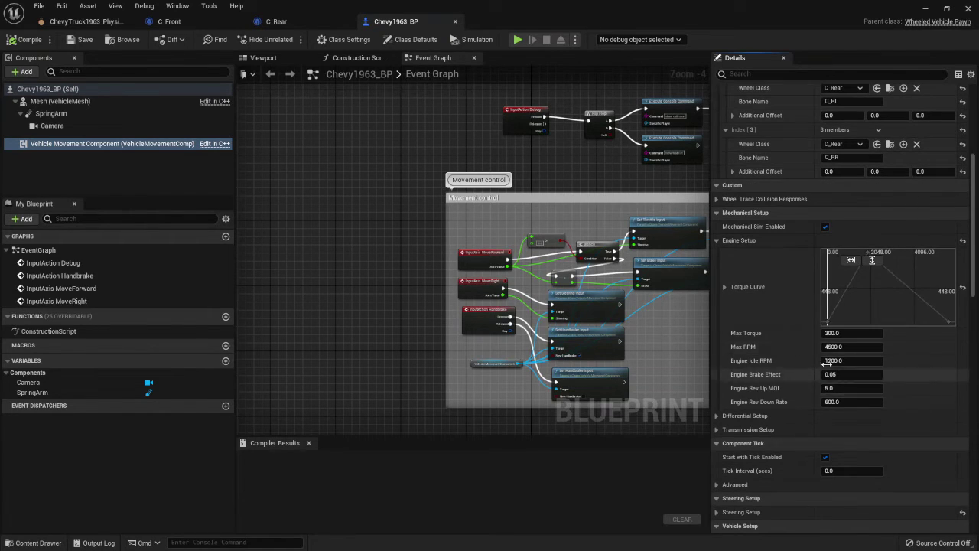
{"action": "scroll", "coordinate": [765, 374], "scroll_direction": "down", "scroll_amount": 4}
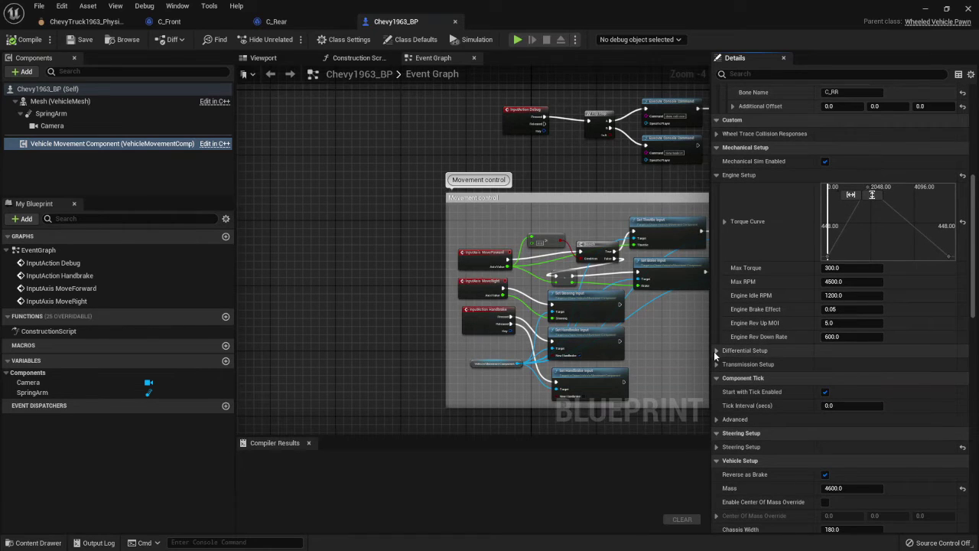
{"action": "left_click", "coordinate": [716, 352]}
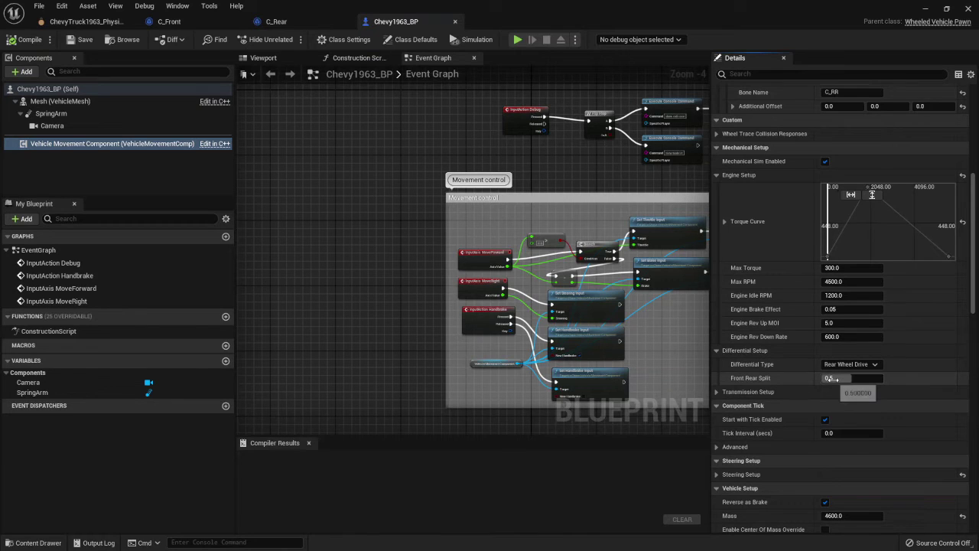
{"action": "scroll", "coordinate": [769, 382], "scroll_direction": "down", "scroll_amount": 2}
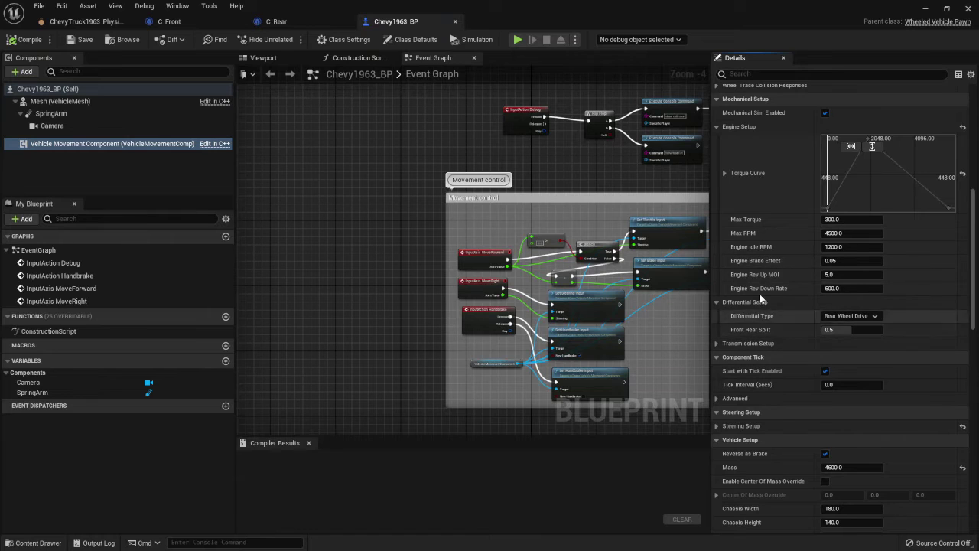
{"action": "scroll", "coordinate": [788, 329], "scroll_direction": "down", "scroll_amount": 1}
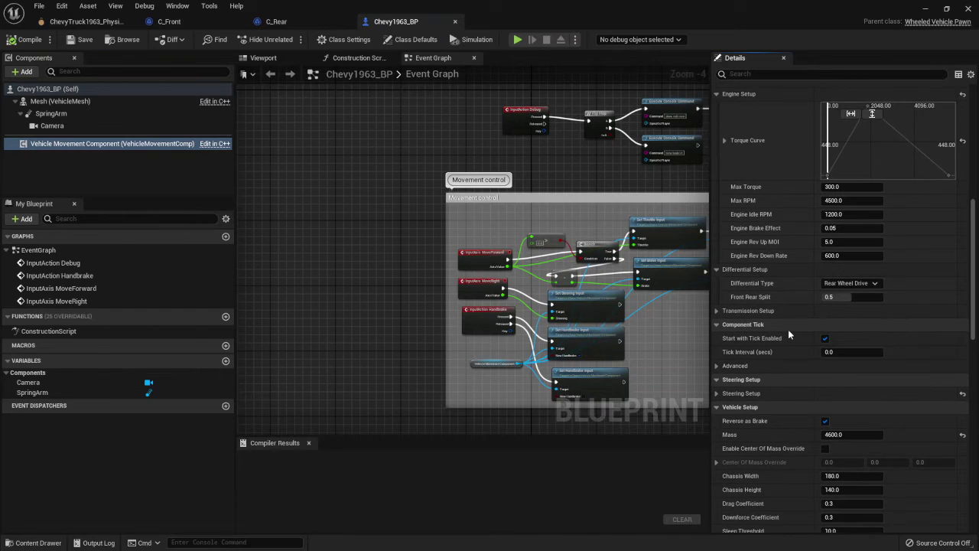
{"action": "scroll", "coordinate": [795, 336], "scroll_direction": "up", "scroll_amount": 2}
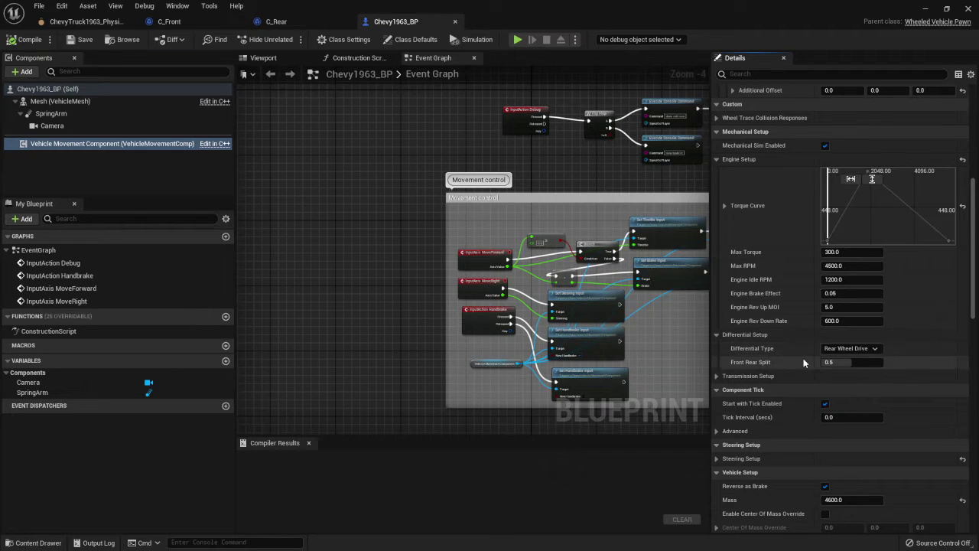
{"action": "scroll", "coordinate": [806, 358], "scroll_direction": "down", "scroll_amount": 5}
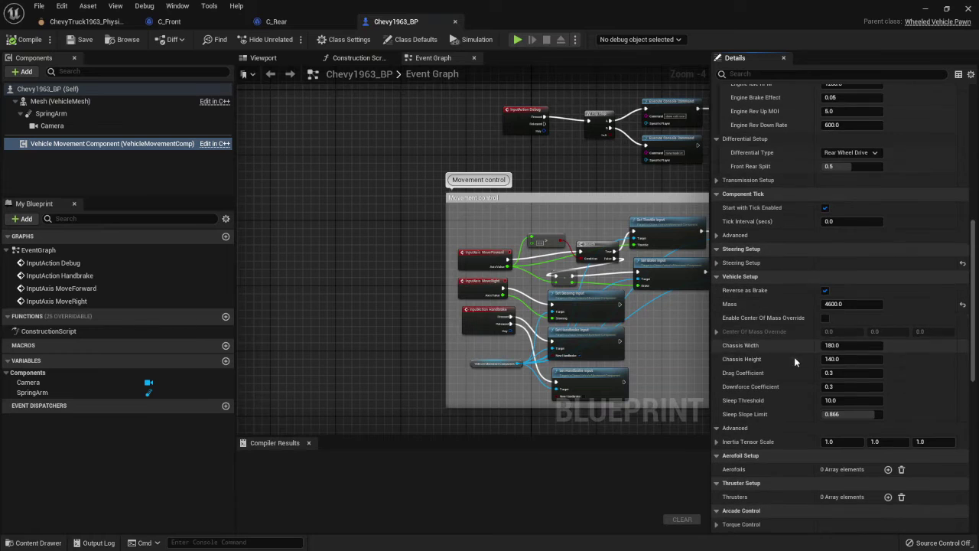
Glance at the steering settings, then scroll down through the Vehicle Movement Component details
{"action": "left_click", "coordinate": [718, 263]}
{"action": "left_click", "coordinate": [719, 262]}
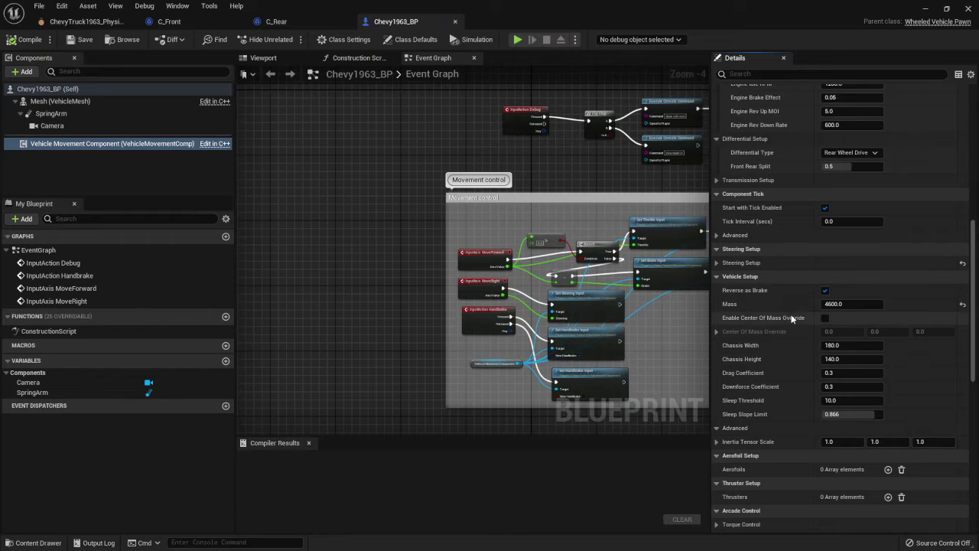
{"action": "scroll", "coordinate": [811, 297], "scroll_direction": "down", "scroll_amount": 1}
{"action": "scroll", "coordinate": [746, 303], "scroll_direction": "down", "scroll_amount": 1}
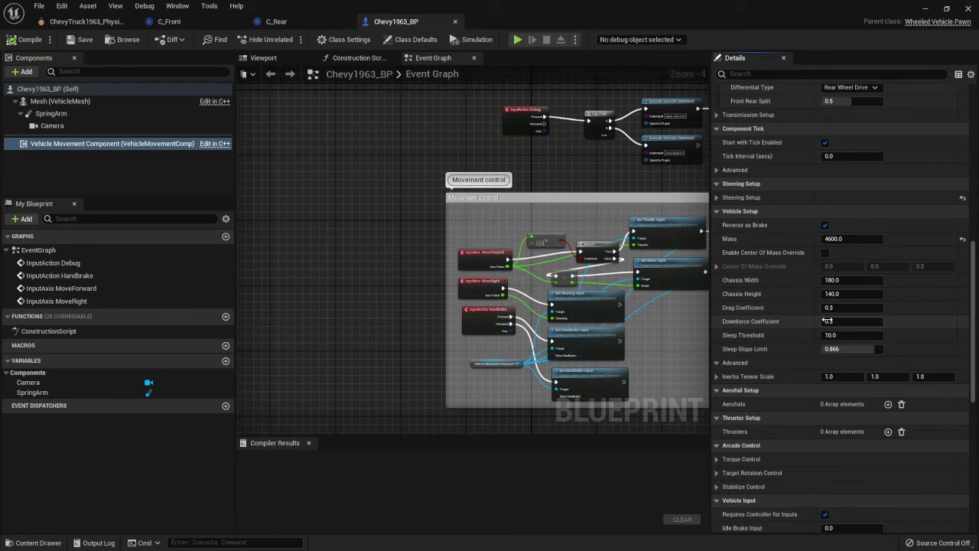
{"action": "scroll", "coordinate": [811, 306], "scroll_direction": "down", "scroll_amount": 1}
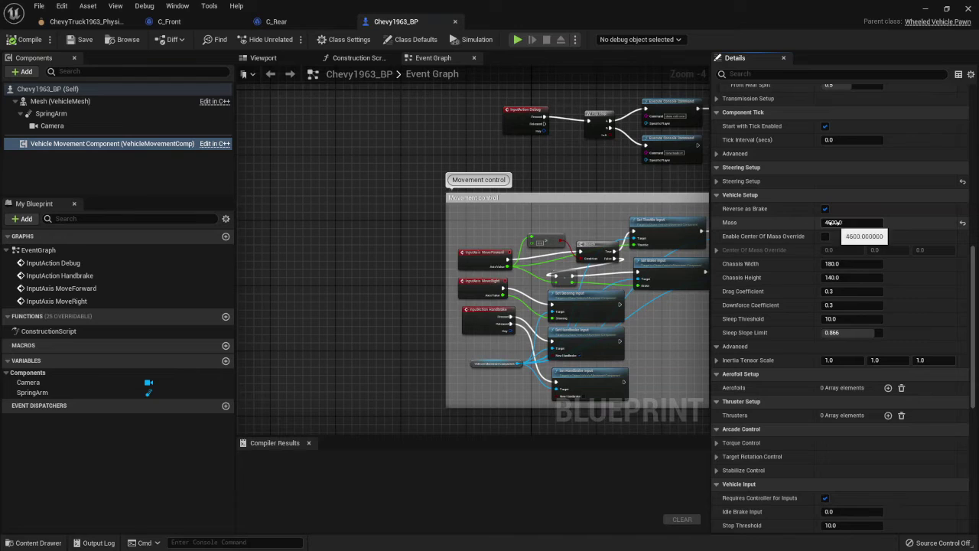
{"action": "scroll", "coordinate": [781, 267], "scroll_direction": "down", "scroll_amount": 1}
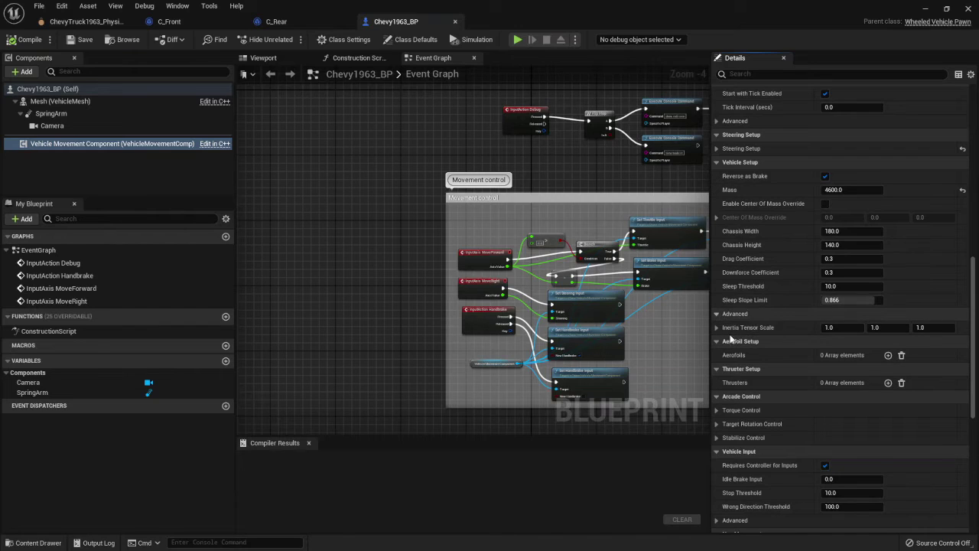
{"action": "scroll", "coordinate": [736, 342], "scroll_direction": "down", "scroll_amount": 1}
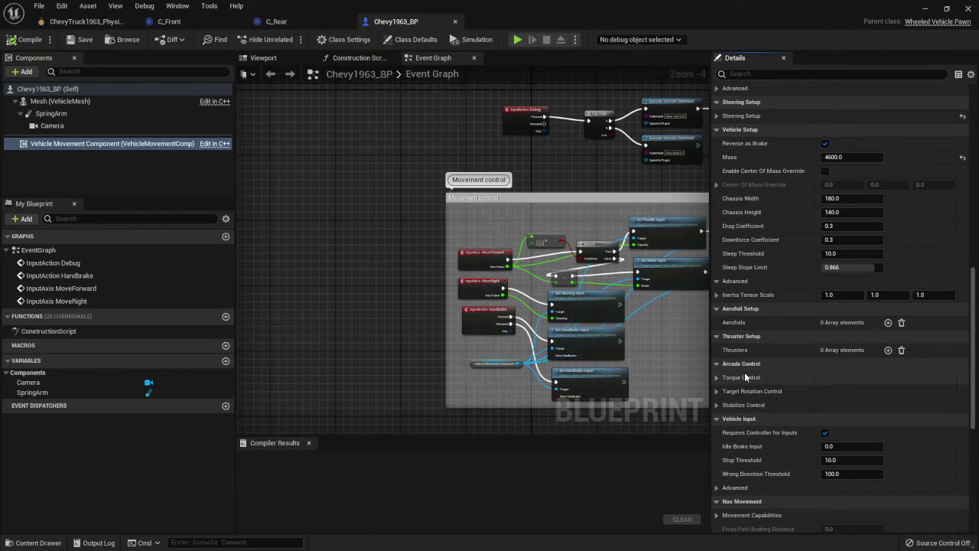
{"action": "scroll", "coordinate": [744, 375], "scroll_direction": "down", "scroll_amount": 1}
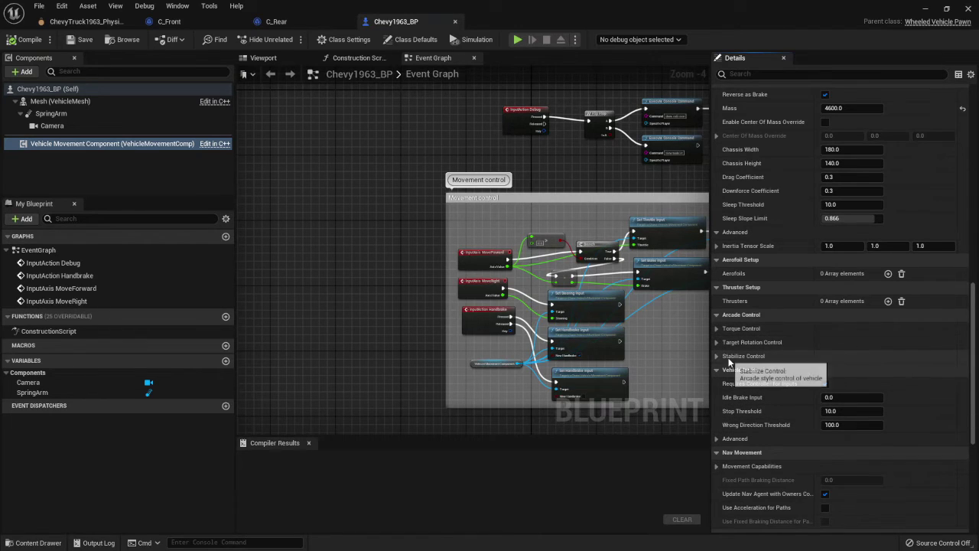
{"action": "scroll", "coordinate": [732, 363], "scroll_direction": "down", "scroll_amount": 2}
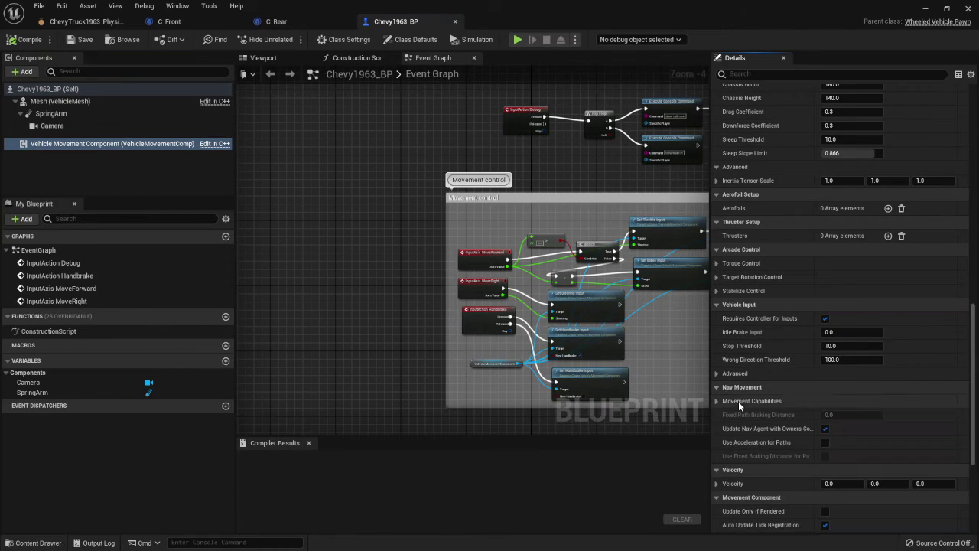
{"action": "scroll", "coordinate": [739, 401], "scroll_direction": "down", "scroll_amount": 2}
{"action": "scroll", "coordinate": [739, 378], "scroll_direction": "down", "scroll_amount": 2}
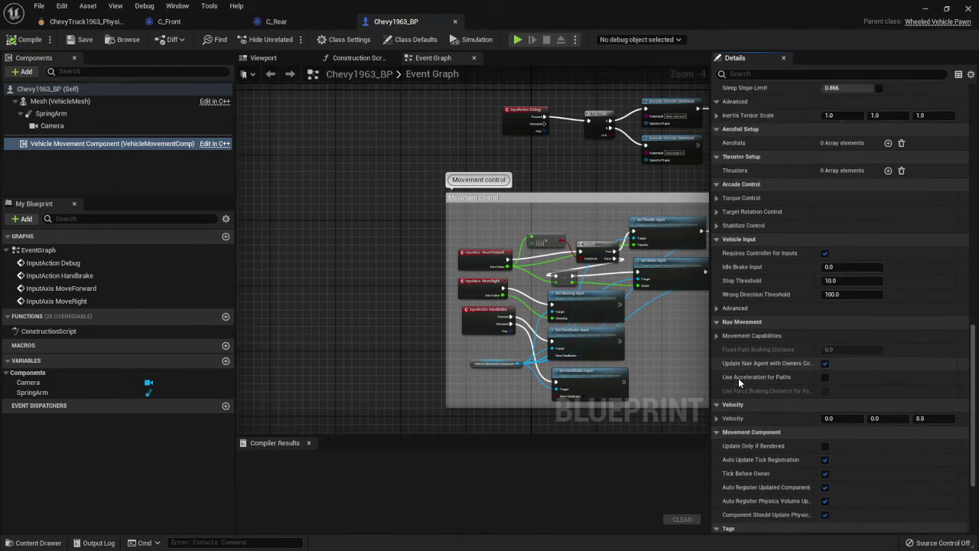
{"action": "scroll", "coordinate": [765, 367], "scroll_direction": "down", "scroll_amount": 3}
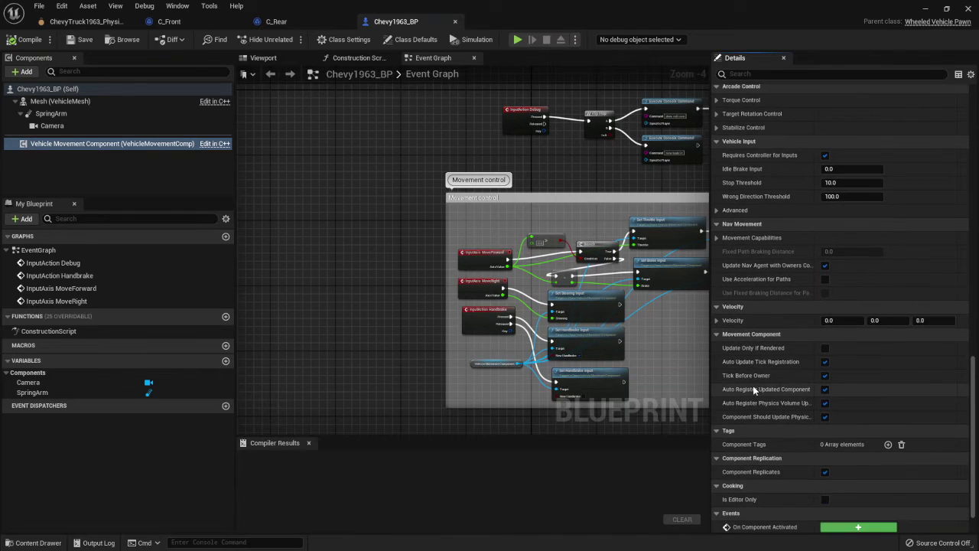
{"action": "scroll", "coordinate": [766, 382], "scroll_direction": "down", "scroll_amount": 2}
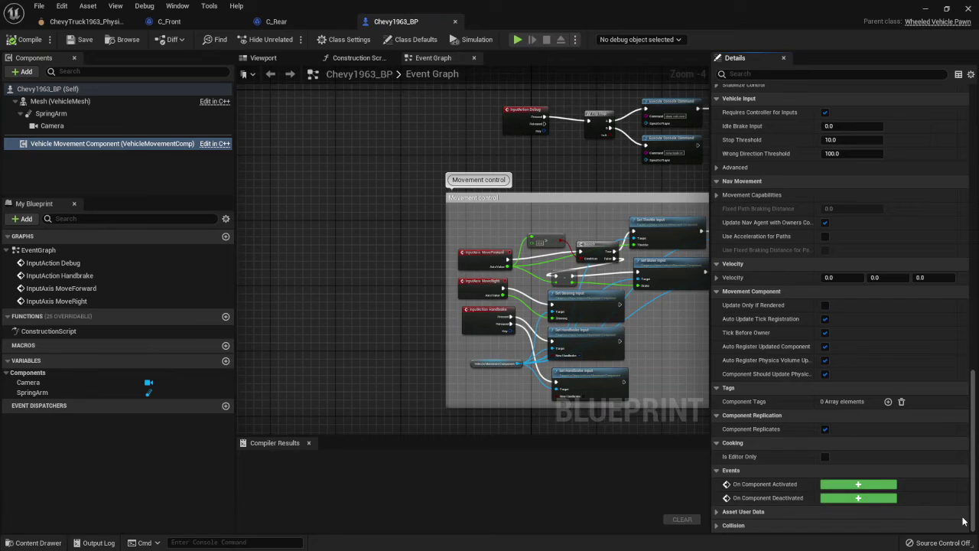
Collapse Cooking and Tags and enable Component Replicates on the Vehicle Movement Component
{"action": "left_click", "coordinate": [949, 443]}
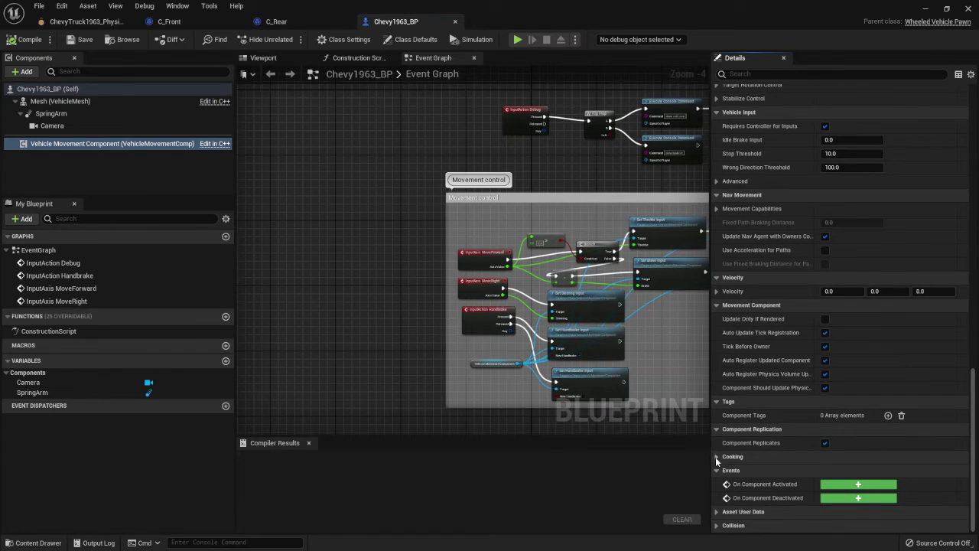
{"action": "left_click", "coordinate": [735, 401]}
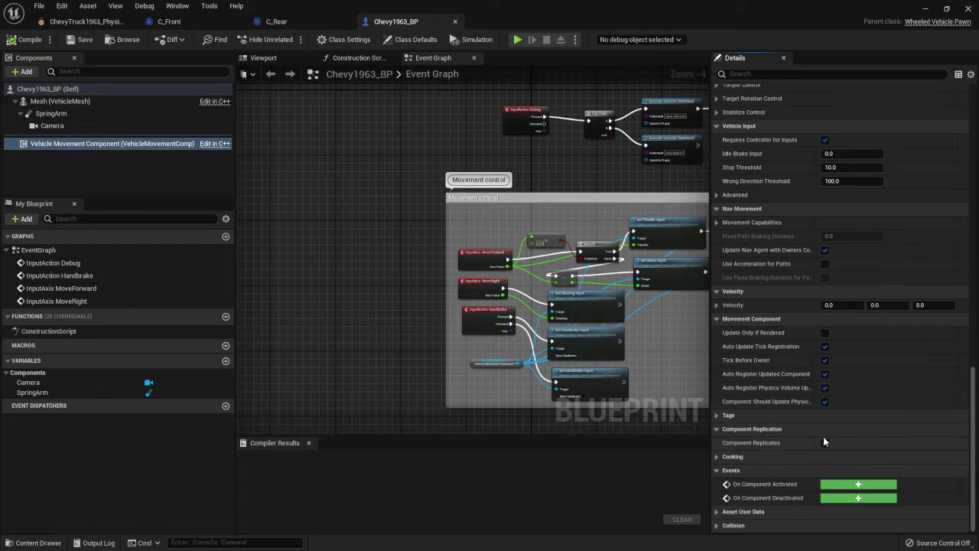
{"action": "left_click", "coordinate": [825, 442]}
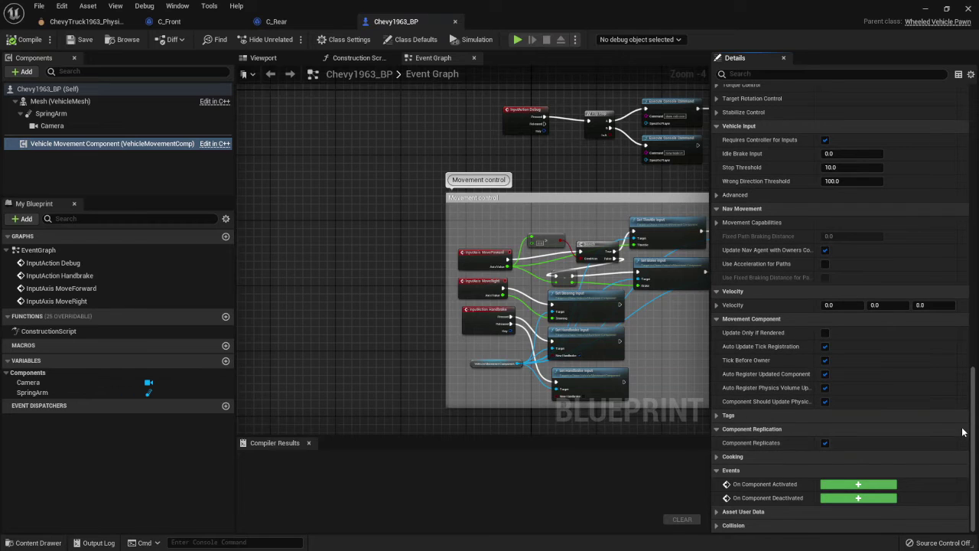
{"action": "left_click", "coordinate": [963, 430]}
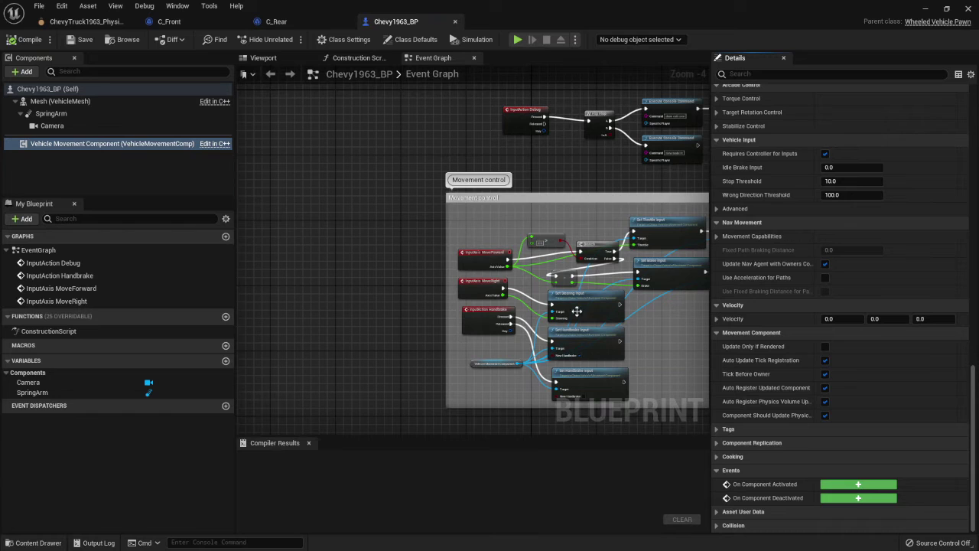
{"action": "left_click", "coordinate": [51, 90]}
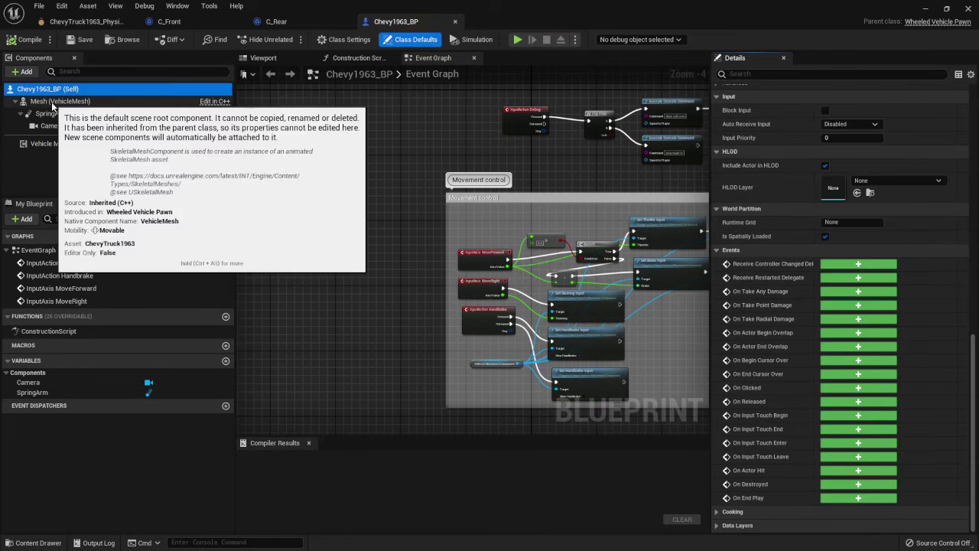
Review Mesh (VehicleMesh) details: ChevyTruck1963 skeletal mesh, animation blueprint class and Physics category
{"action": "left_click", "coordinate": [54, 102]}
{"action": "scroll", "coordinate": [755, 155], "scroll_direction": "up", "scroll_amount": 3}
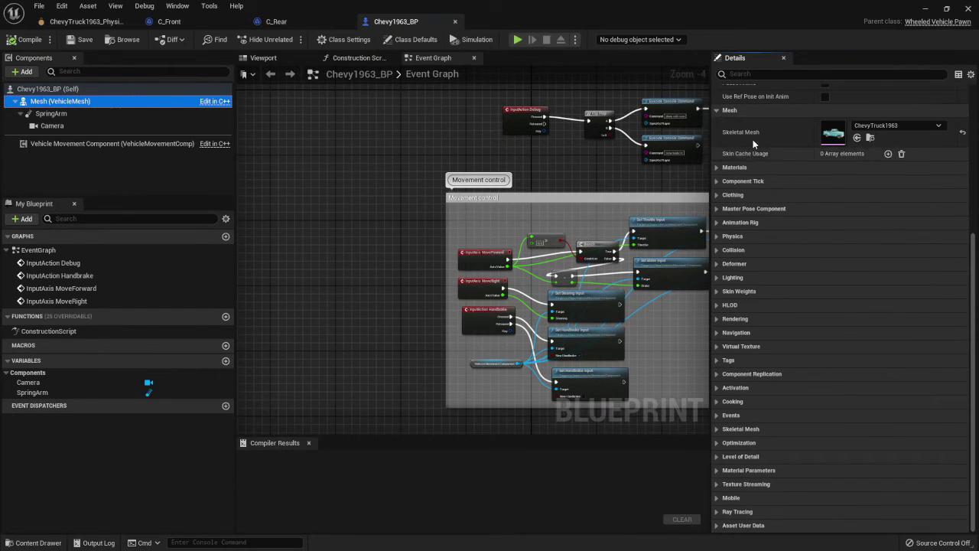
{"action": "scroll", "coordinate": [755, 157], "scroll_direction": "up", "scroll_amount": 4}
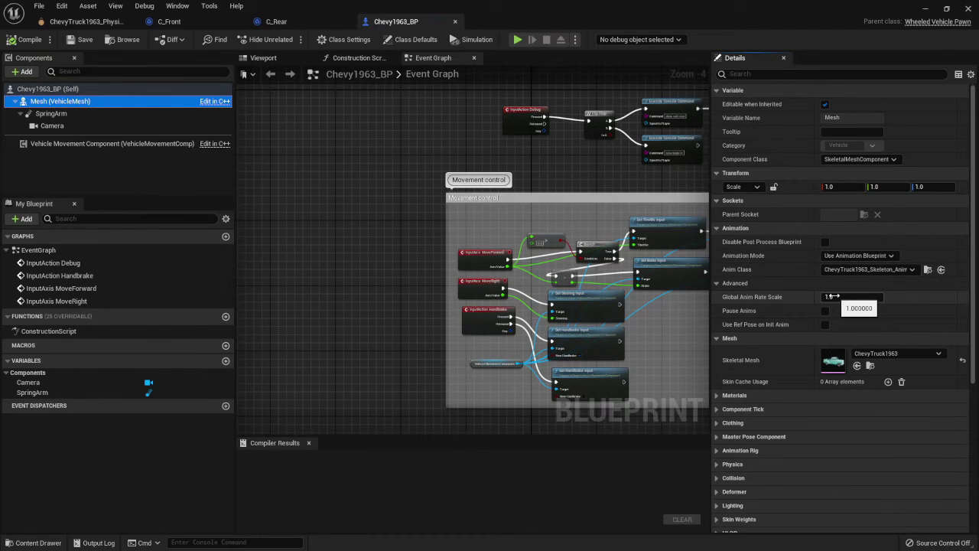
{"action": "scroll", "coordinate": [876, 245], "scroll_direction": "down", "scroll_amount": 3}
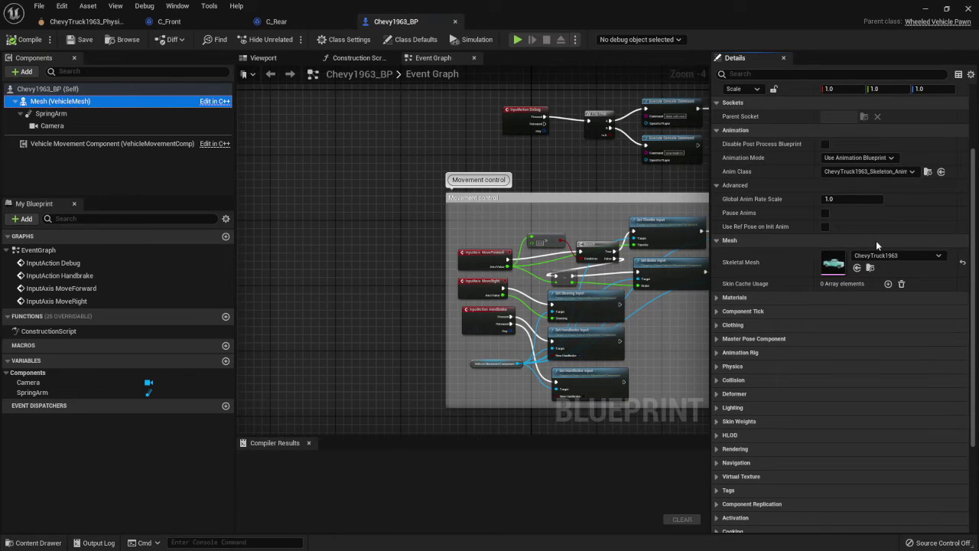
{"action": "scroll", "coordinate": [876, 240], "scroll_direction": "up", "scroll_amount": 2}
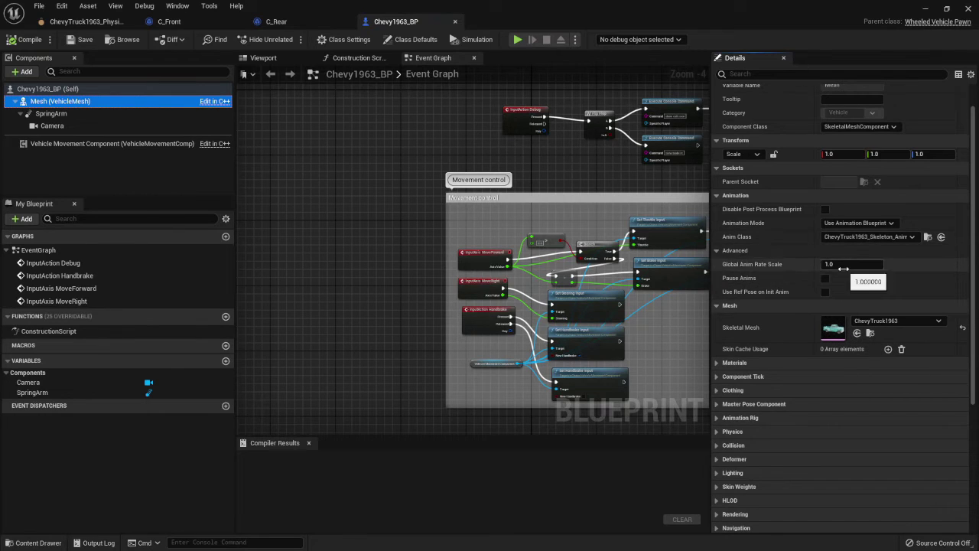
{"action": "scroll", "coordinate": [833, 280], "scroll_direction": "up", "scroll_amount": 1}
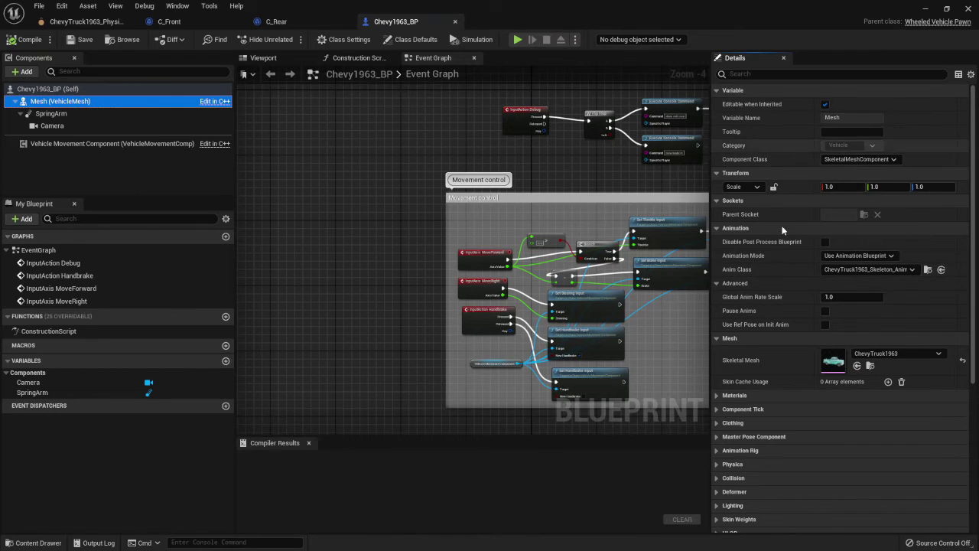
{"action": "scroll", "coordinate": [777, 277], "scroll_direction": "down", "scroll_amount": 3}
Expand the VehicleMesh Physics settings to check Linear Damping 0.01 and gravity enabled
{"action": "left_click", "coordinate": [733, 398]}
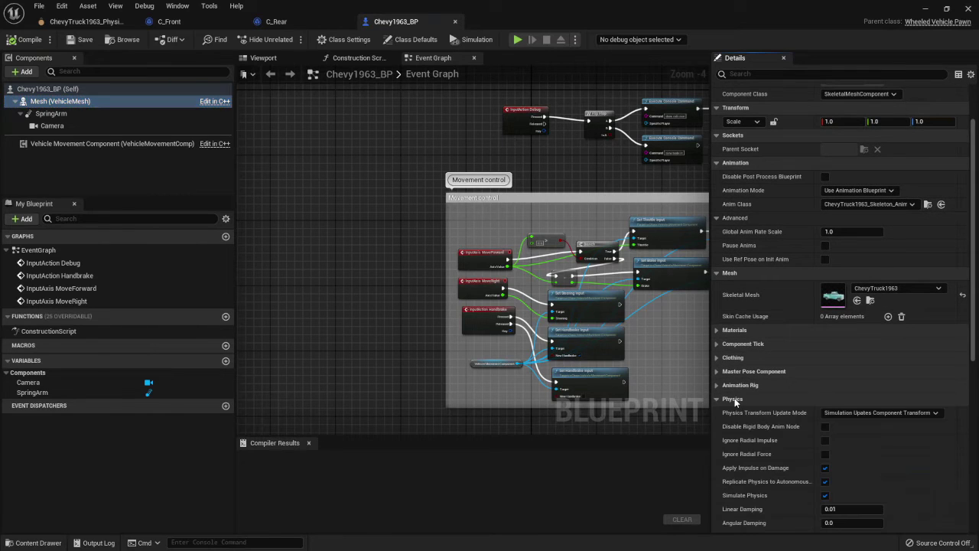
{"action": "scroll", "coordinate": [734, 400], "scroll_direction": "down", "scroll_amount": 3}
{"action": "scroll", "coordinate": [779, 378], "scroll_direction": "down", "scroll_amount": 3}
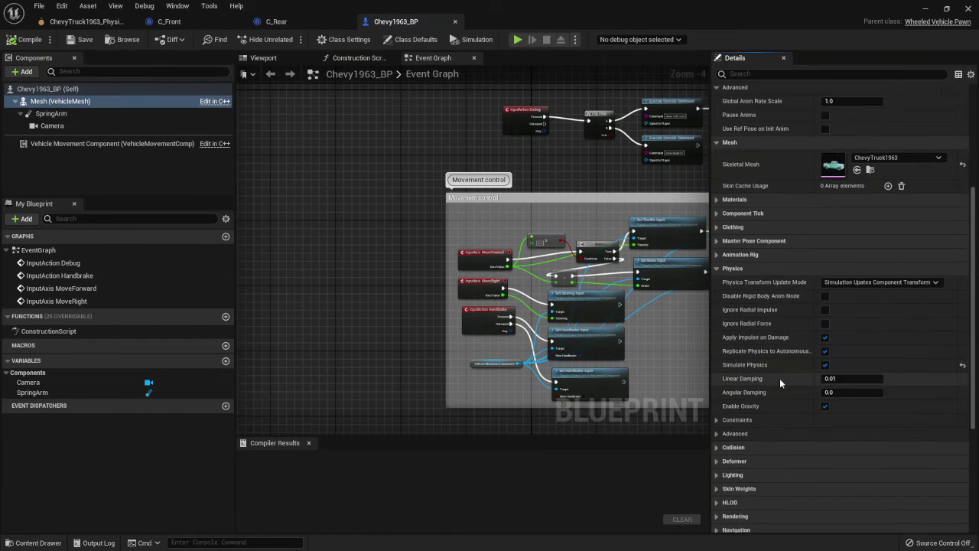
{"action": "scroll", "coordinate": [835, 313], "scroll_direction": "down", "scroll_amount": 2}
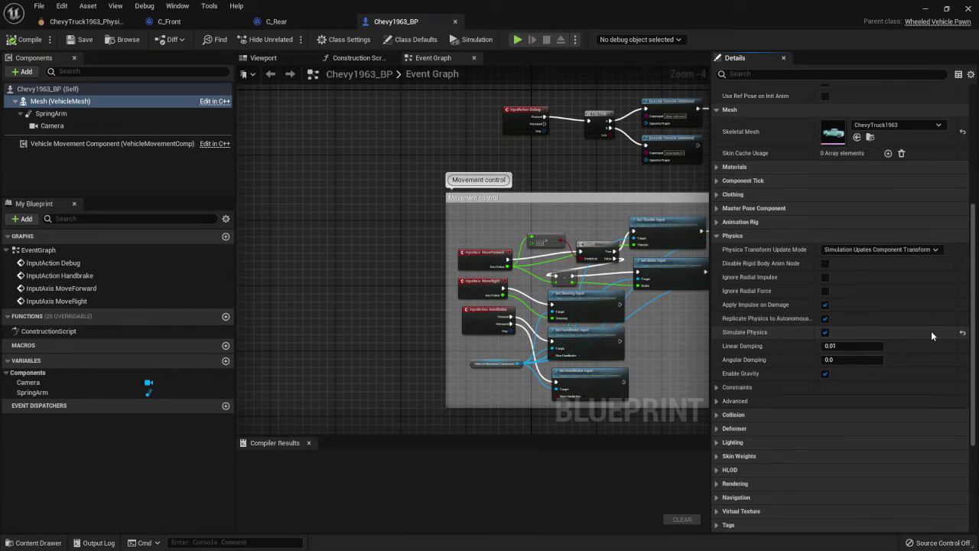
{"action": "scroll", "coordinate": [867, 257], "scroll_direction": "up", "scroll_amount": 4}
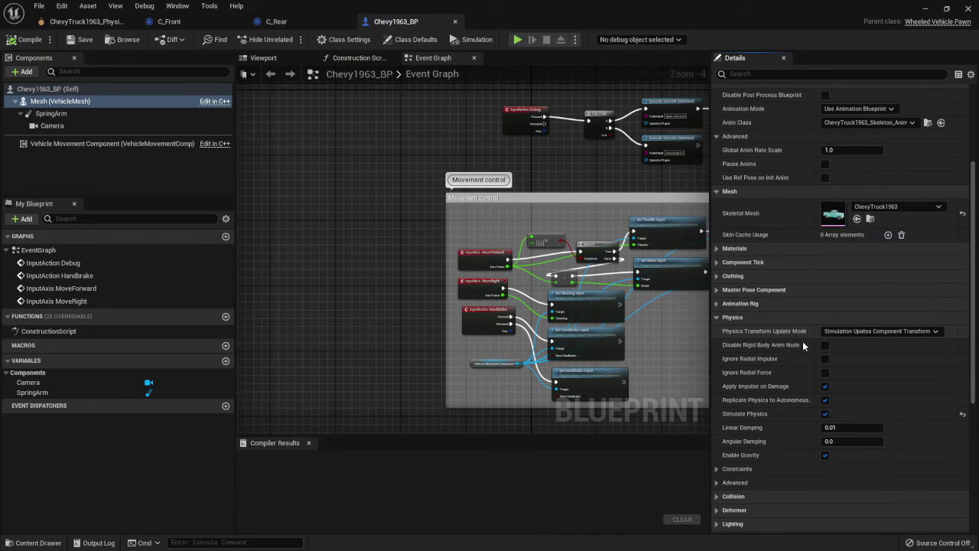
{"action": "scroll", "coordinate": [799, 345], "scroll_direction": "down", "scroll_amount": 2}
{"action": "scroll", "coordinate": [788, 348], "scroll_direction": "down", "scroll_amount": 1}
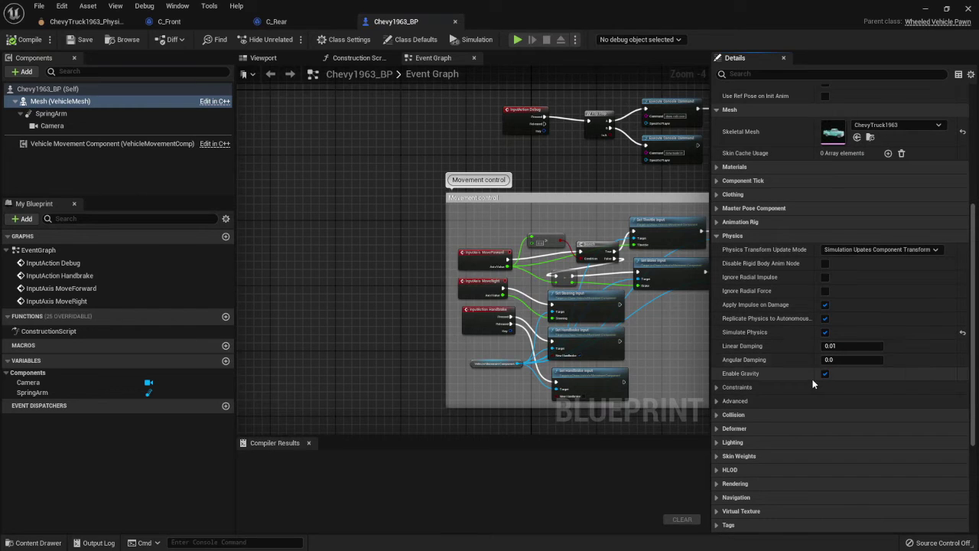
{"action": "scroll", "coordinate": [813, 382], "scroll_direction": "down", "scroll_amount": 1}
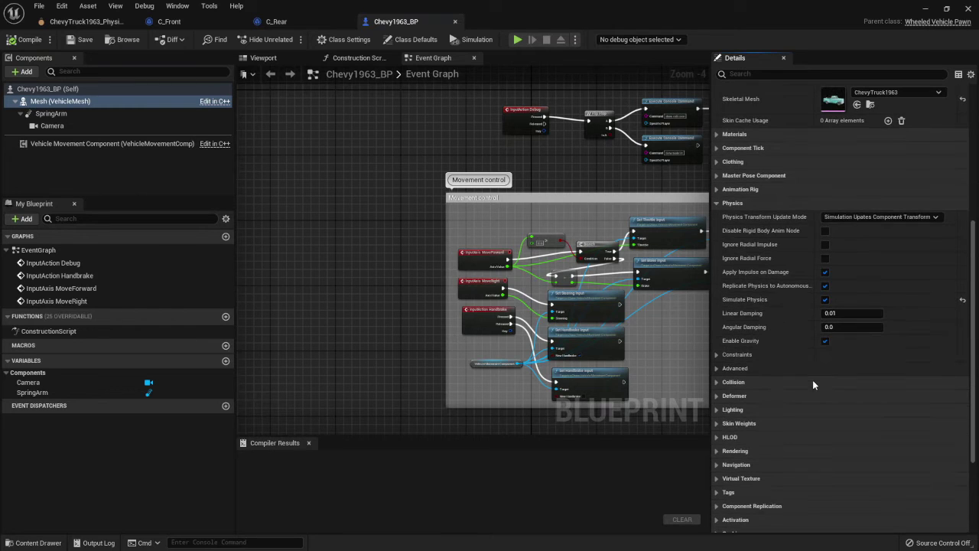
Expand Collision and its advanced options, confirming the Vehicle preset with Use CCD on
{"action": "left_click", "coordinate": [717, 381]}
{"action": "scroll", "coordinate": [769, 401], "scroll_direction": "down", "scroll_amount": 2}
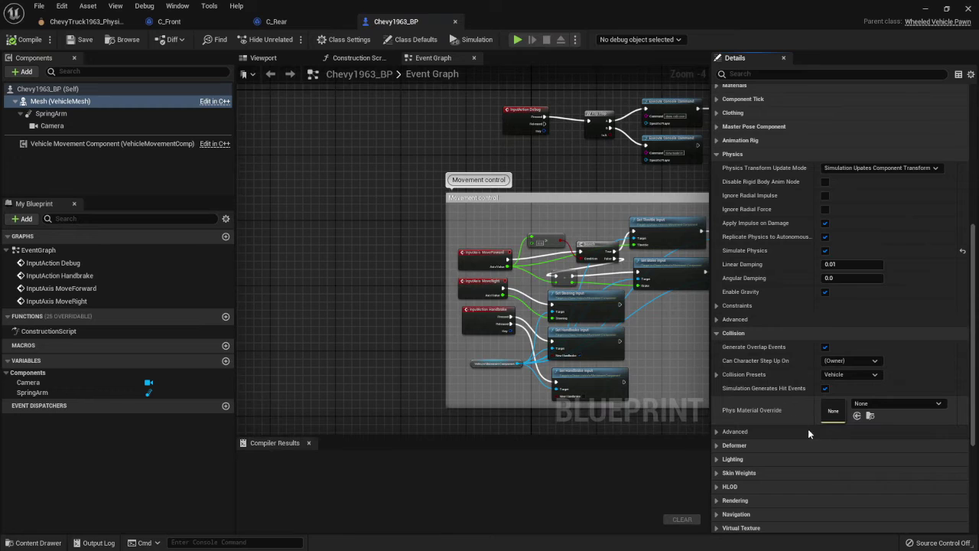
{"action": "scroll", "coordinate": [741, 401], "scroll_direction": "down", "scroll_amount": 1}
{"action": "left_click", "coordinate": [735, 399]}
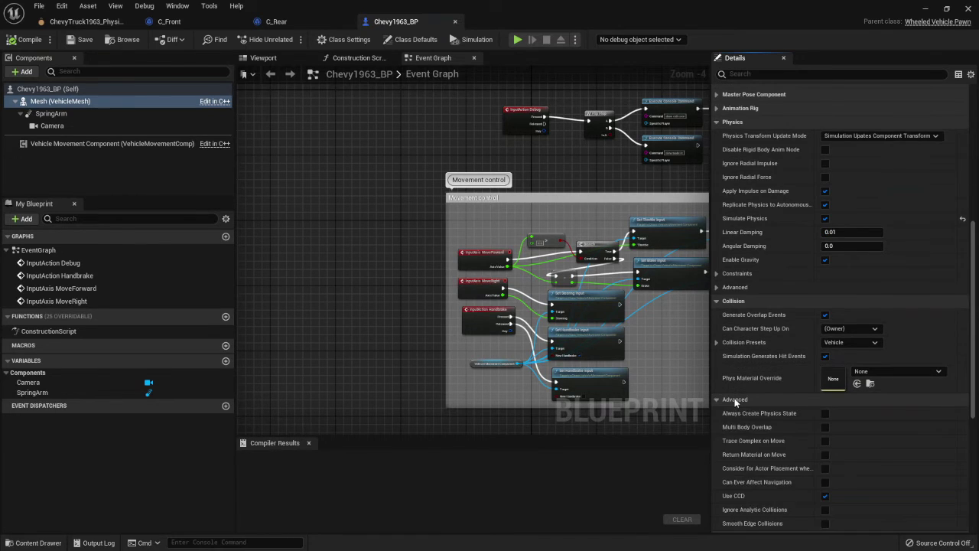
{"action": "scroll", "coordinate": [735, 401], "scroll_direction": "down", "scroll_amount": 2}
{"action": "scroll", "coordinate": [735, 402], "scroll_direction": "down", "scroll_amount": 2}
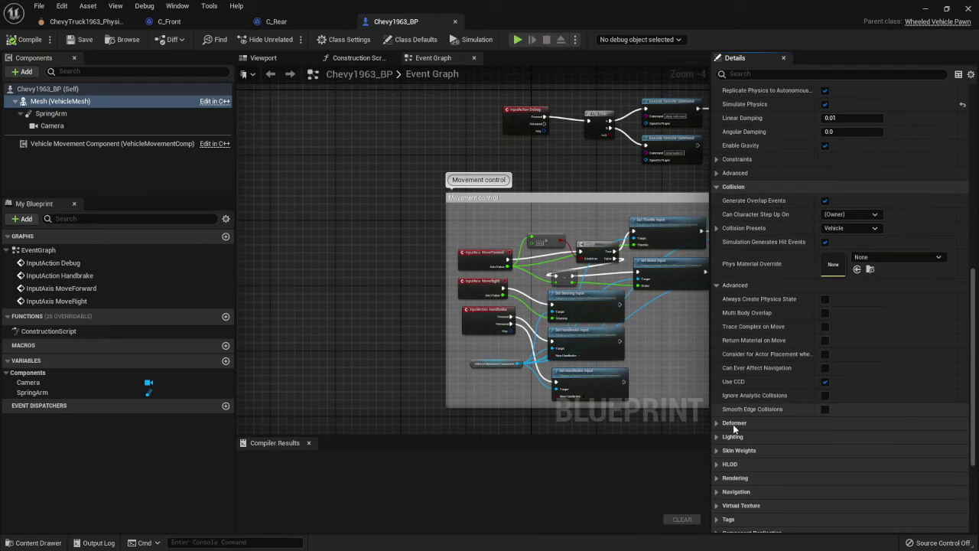
{"action": "scroll", "coordinate": [735, 426], "scroll_direction": "down", "scroll_amount": 1}
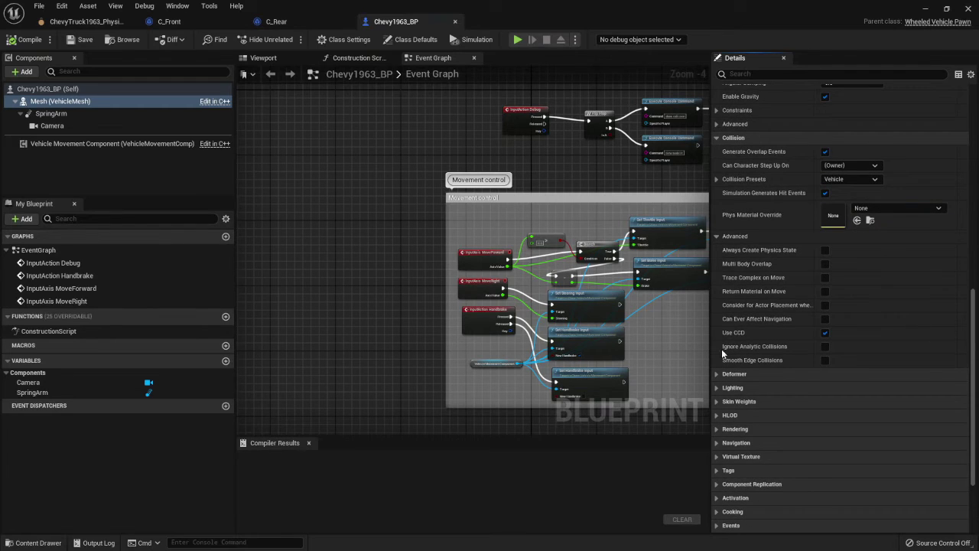
{"action": "scroll", "coordinate": [746, 404], "scroll_direction": "down", "scroll_amount": 3}
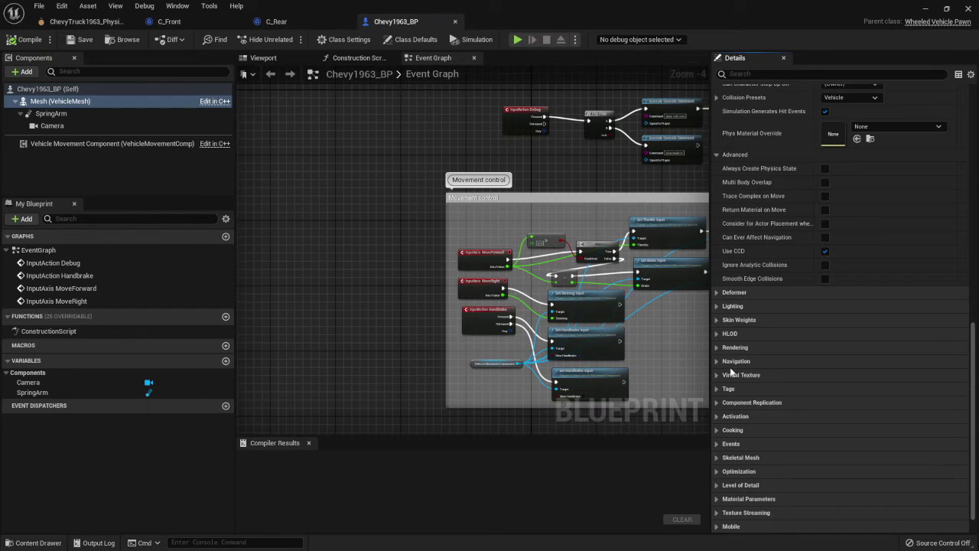
{"action": "scroll", "coordinate": [736, 400], "scroll_direction": "down", "scroll_amount": 1}
Expand the Skeletal Mesh settings and scroll back up to Physics
{"action": "left_click", "coordinate": [724, 430]}
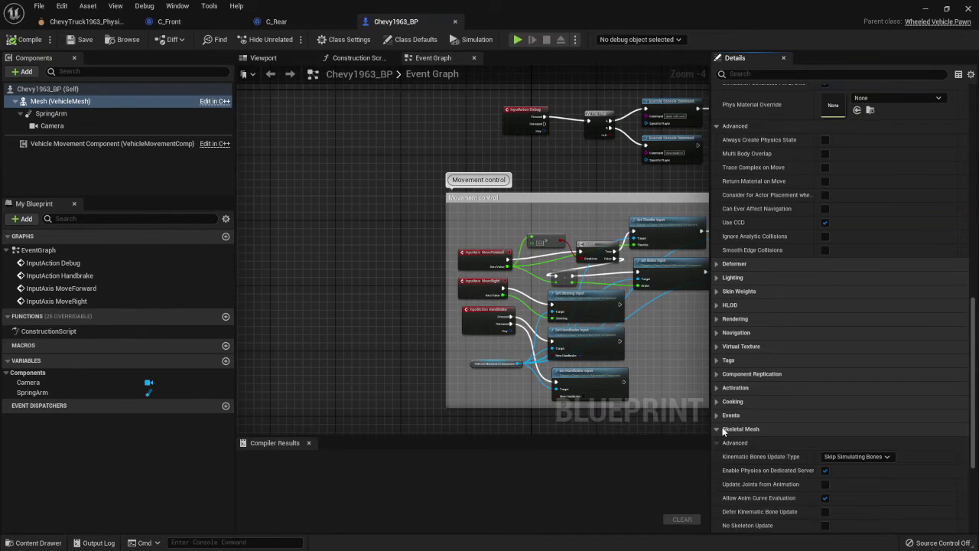
{"action": "scroll", "coordinate": [766, 410], "scroll_direction": "down", "scroll_amount": 6}
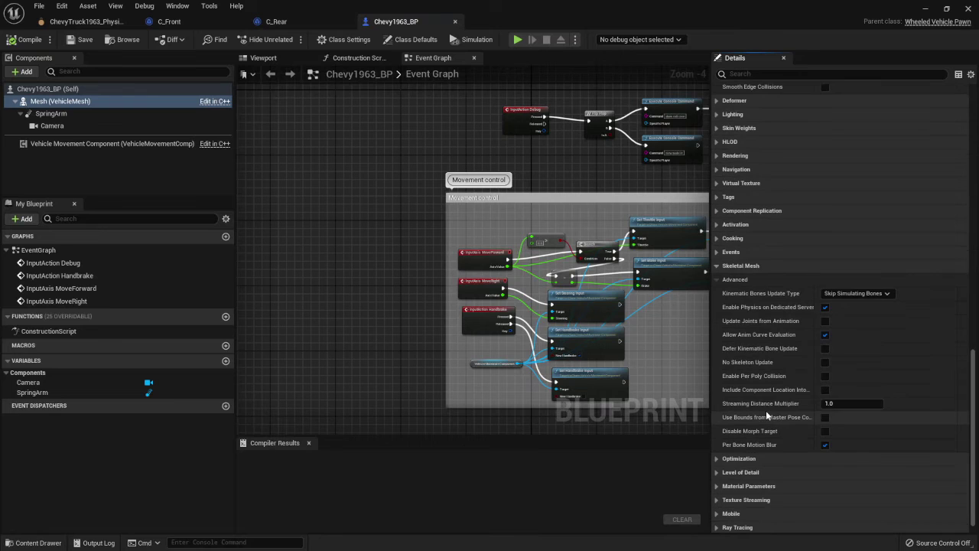
{"action": "scroll", "coordinate": [766, 410], "scroll_direction": "down", "scroll_amount": 1}
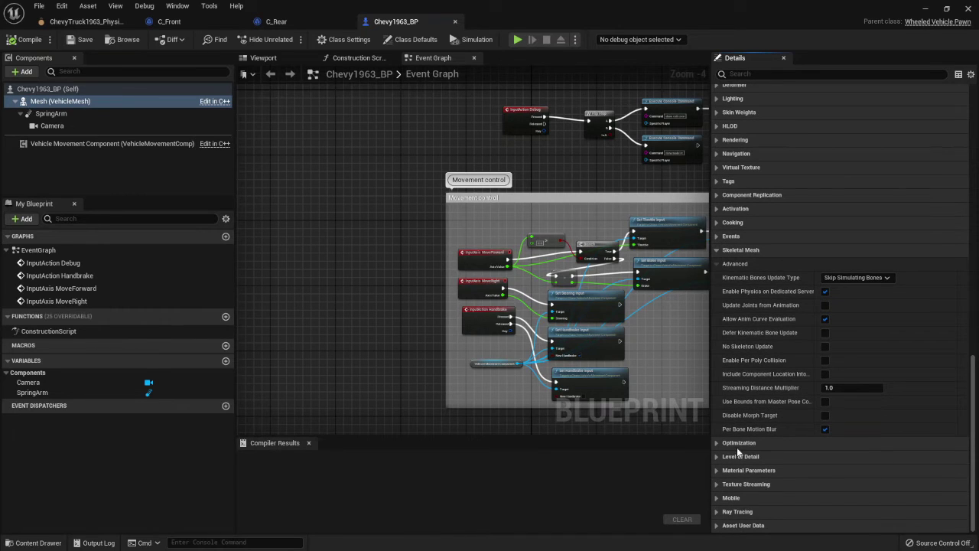
{"action": "scroll", "coordinate": [738, 451], "scroll_direction": "up", "scroll_amount": 12}
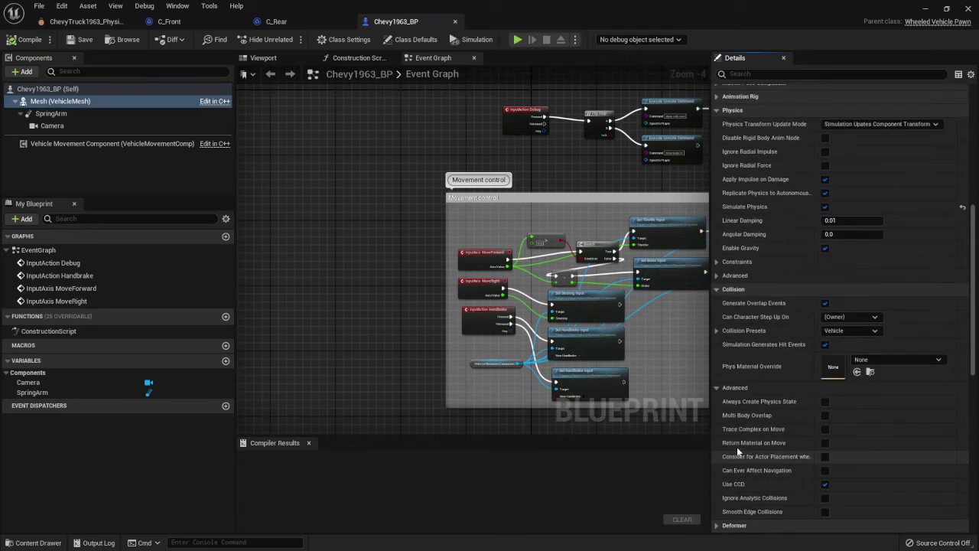
{"action": "scroll", "coordinate": [736, 446], "scroll_direction": "up", "scroll_amount": 3}
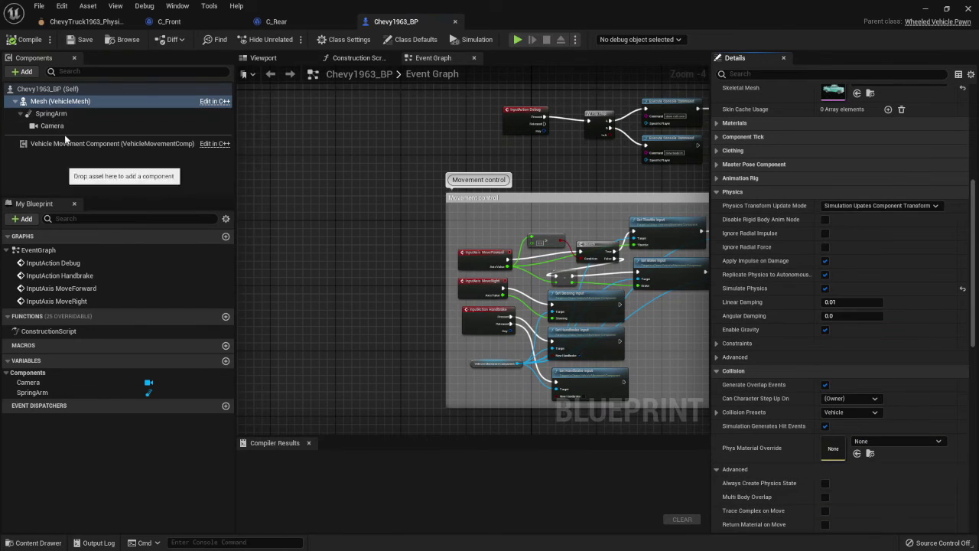
Select Chevy1963_BP (Self) and scroll through its Pawn, Replication, Input and Events defaults
{"action": "left_click", "coordinate": [59, 89]}
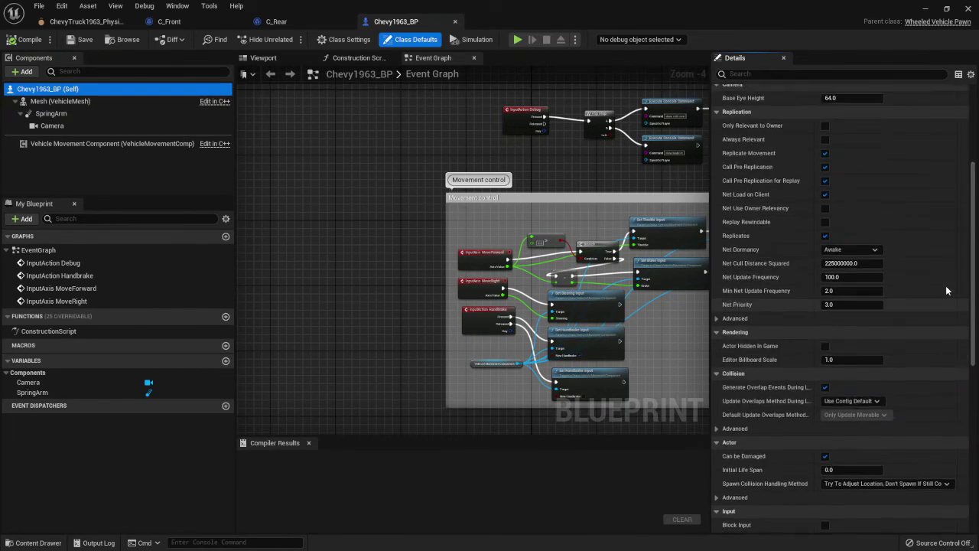
{"action": "scroll", "coordinate": [946, 290], "scroll_direction": "up", "scroll_amount": 6}
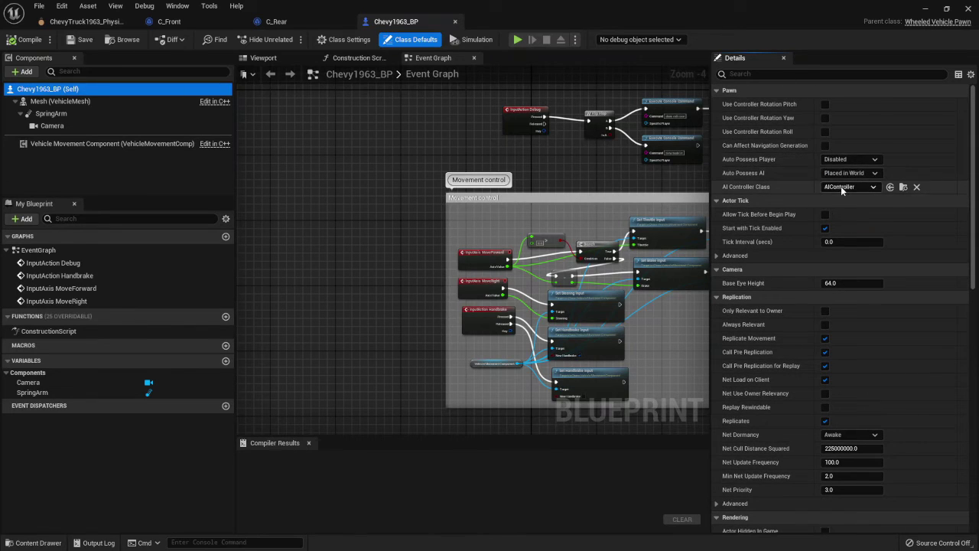
{"action": "scroll", "coordinate": [857, 214], "scroll_direction": "down", "scroll_amount": 2}
{"action": "scroll", "coordinate": [862, 226], "scroll_direction": "down", "scroll_amount": 4}
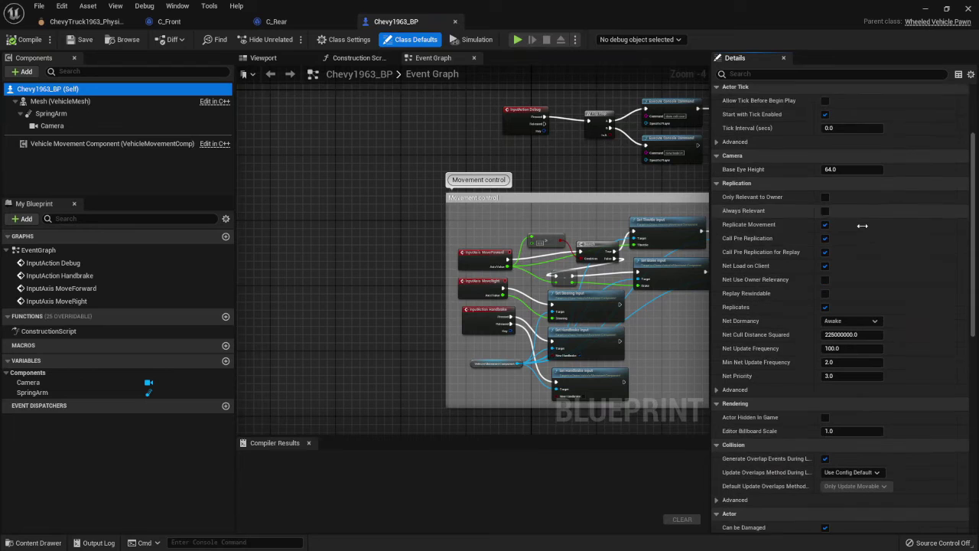
{"action": "scroll", "coordinate": [862, 226], "scroll_direction": "down", "scroll_amount": 4}
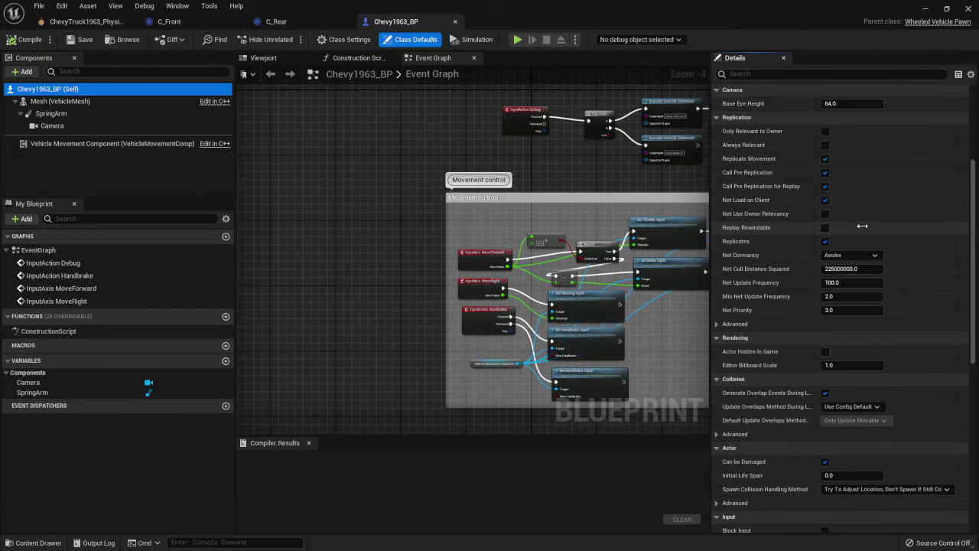
{"action": "scroll", "coordinate": [863, 226], "scroll_direction": "down", "scroll_amount": 10}
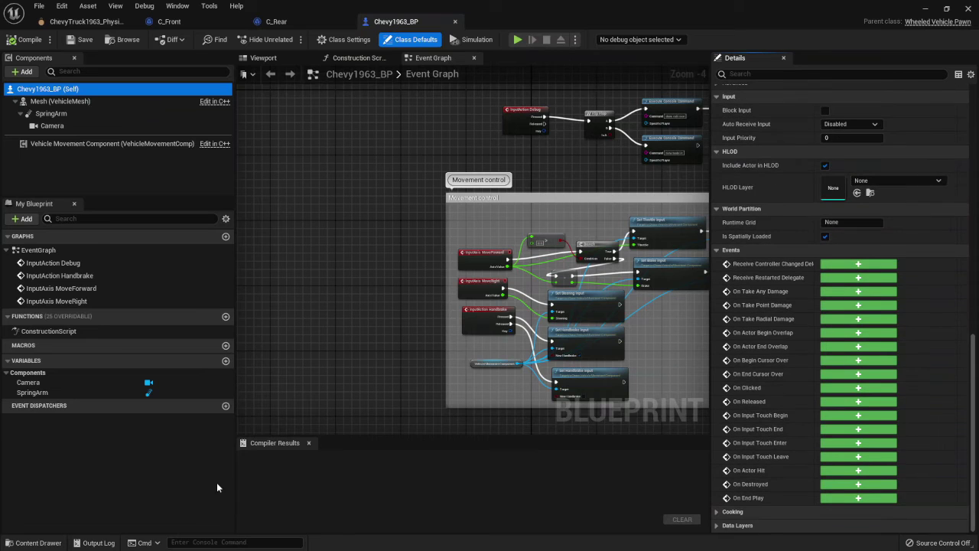
From the Truck1 folder, open ChevyTruck1963_Skeleton_AnimBlueprint so its AnimGraph shows
{"action": "left_click", "coordinate": [33, 542]}
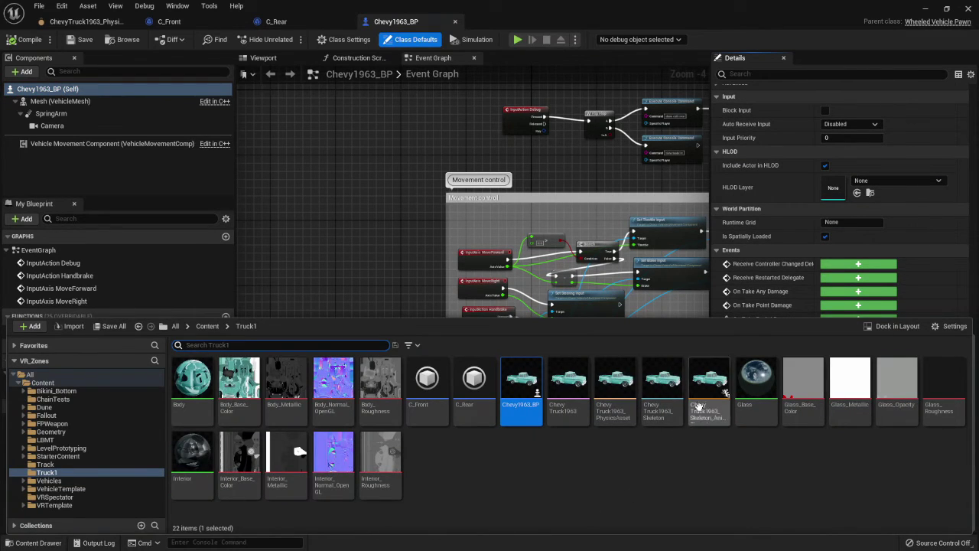
{"action": "mouse_move", "coordinate": [702, 391]}
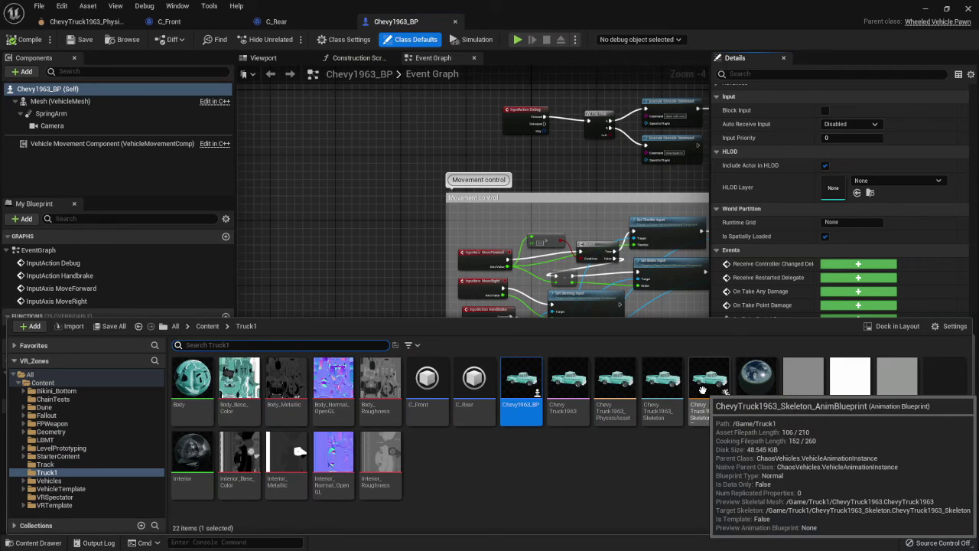
{"action": "mouse_move", "coordinate": [661, 389]}
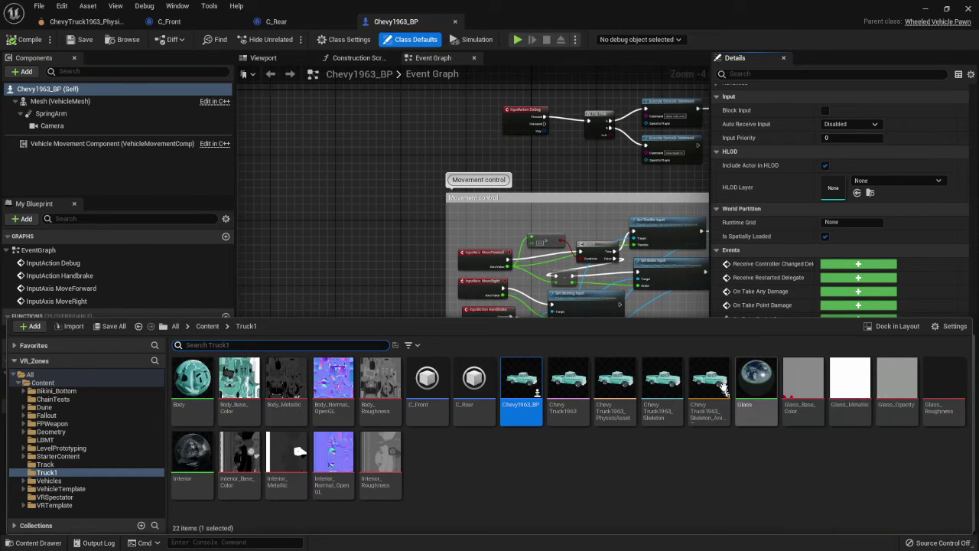
{"action": "left_click", "coordinate": [713, 383]}
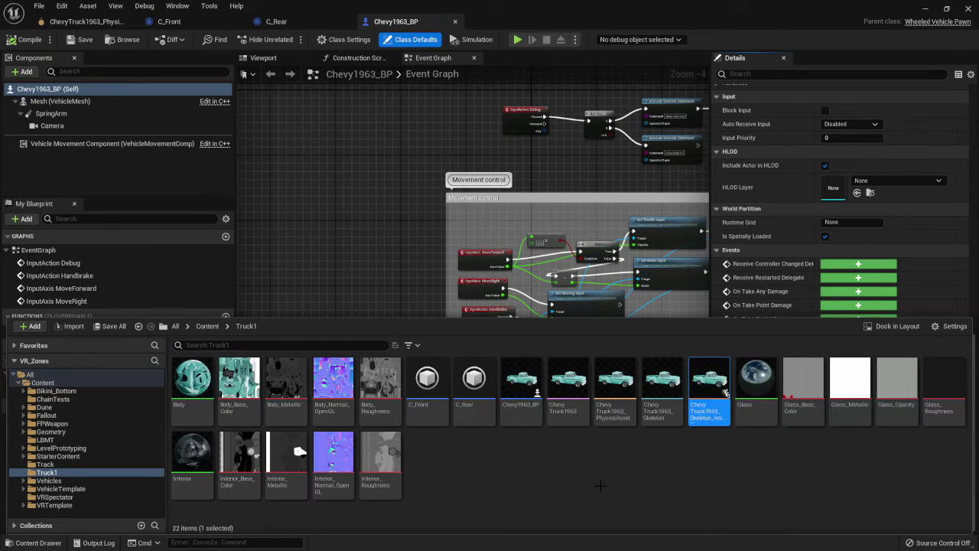
{"action": "scroll", "coordinate": [465, 290], "scroll_direction": "down", "scroll_amount": 4}
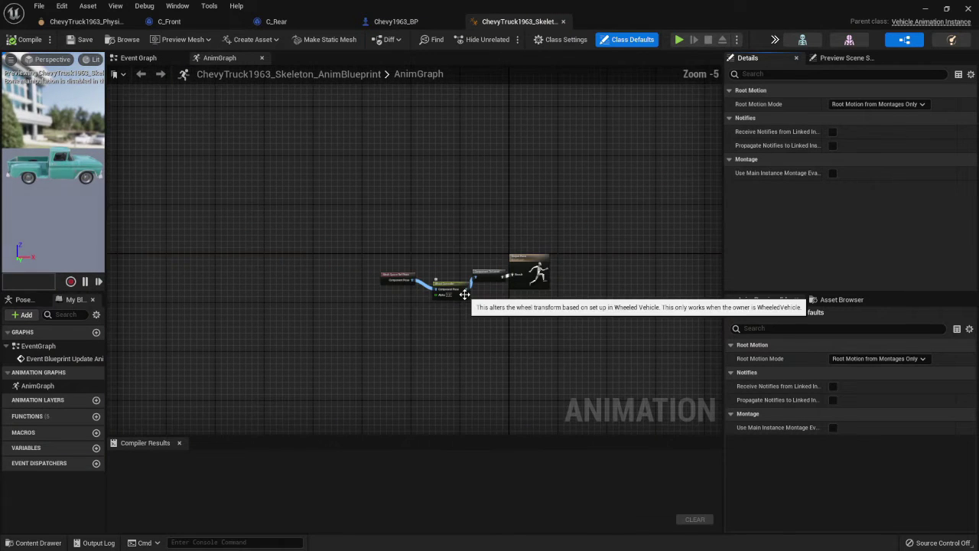
{"action": "scroll", "coordinate": [490, 325], "scroll_direction": "up", "scroll_amount": 5}
{"action": "right_click_drag", "start_coordinate": [470, 284], "coordinate": [481, 322]}
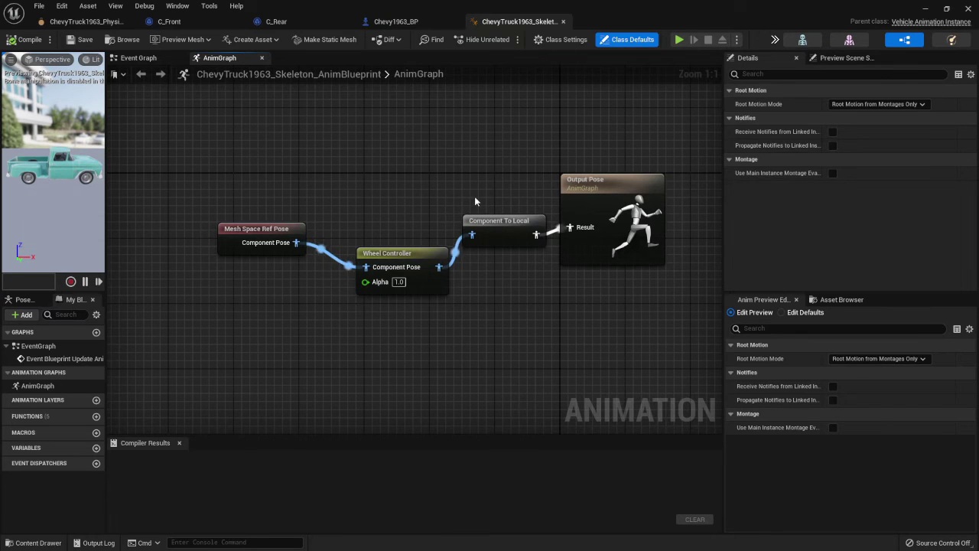
{"action": "scroll", "coordinate": [454, 266], "scroll_direction": "down", "scroll_amount": 7}
{"action": "scroll", "coordinate": [388, 249], "scroll_direction": "up", "scroll_amount": 7}
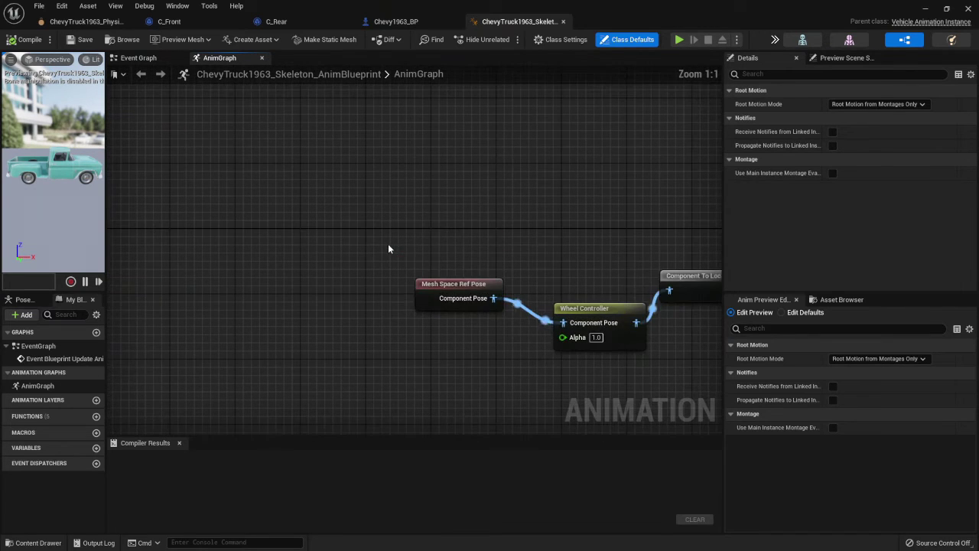
{"action": "right_click_drag", "start_coordinate": [532, 221], "coordinate": [310, 194]}
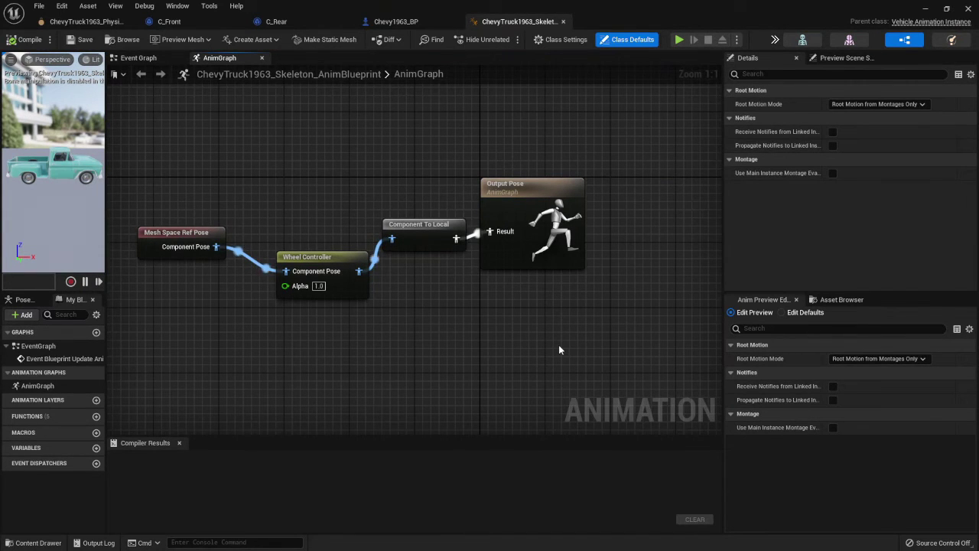
Briefly simulate Chevy1963_BP, stop it, and minimize its editor to reveal the VehicleTesting level
{"action": "left_click", "coordinate": [408, 23]}
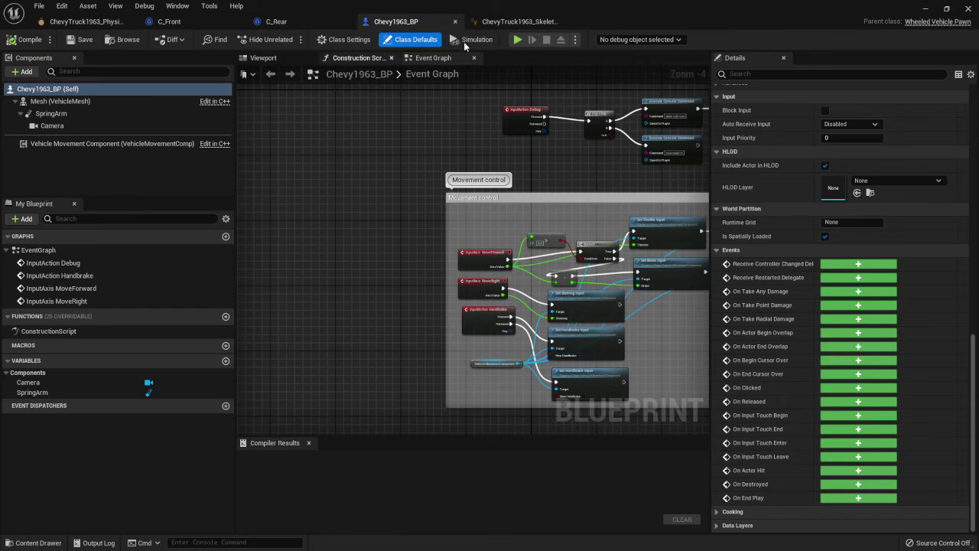
{"action": "key", "text": "alt+s"}
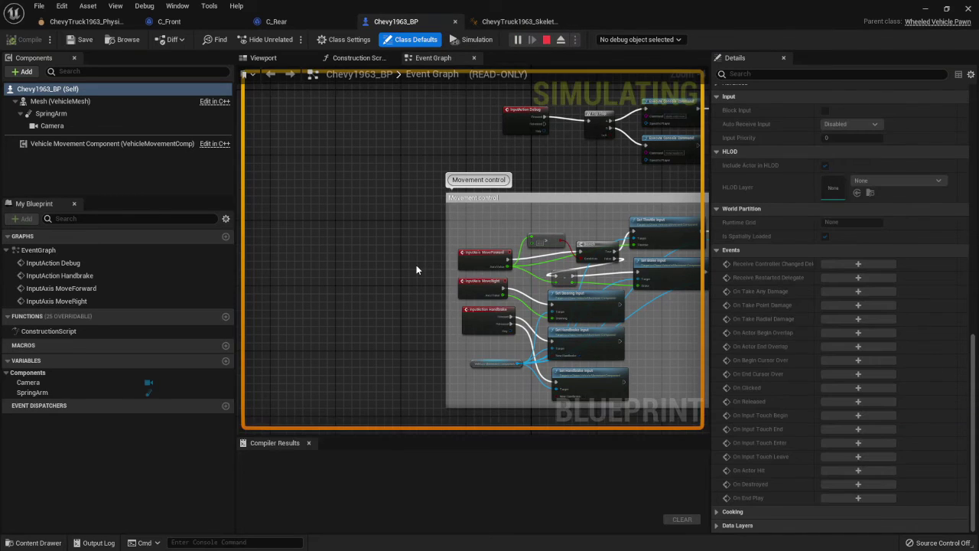
{"action": "left_click", "coordinate": [547, 39]}
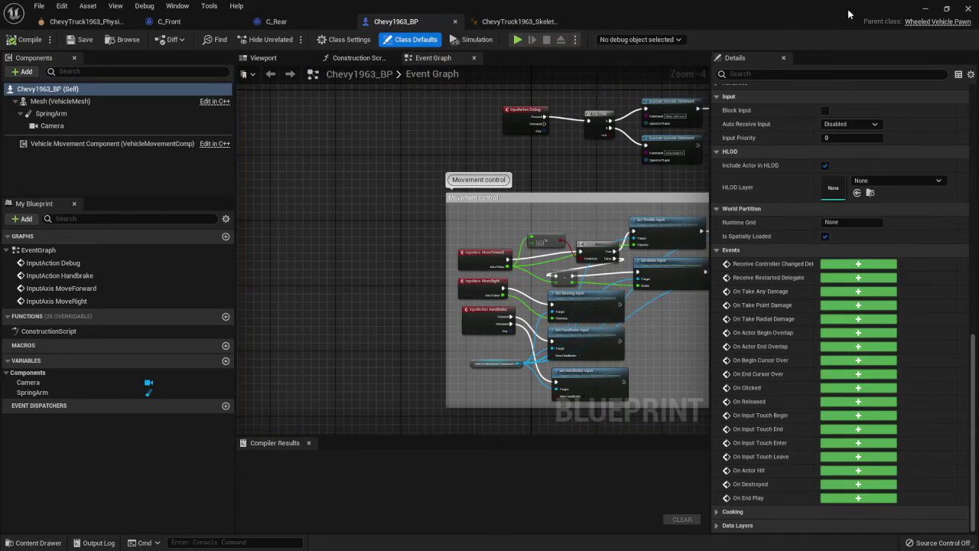
{"action": "left_click", "coordinate": [927, 10]}
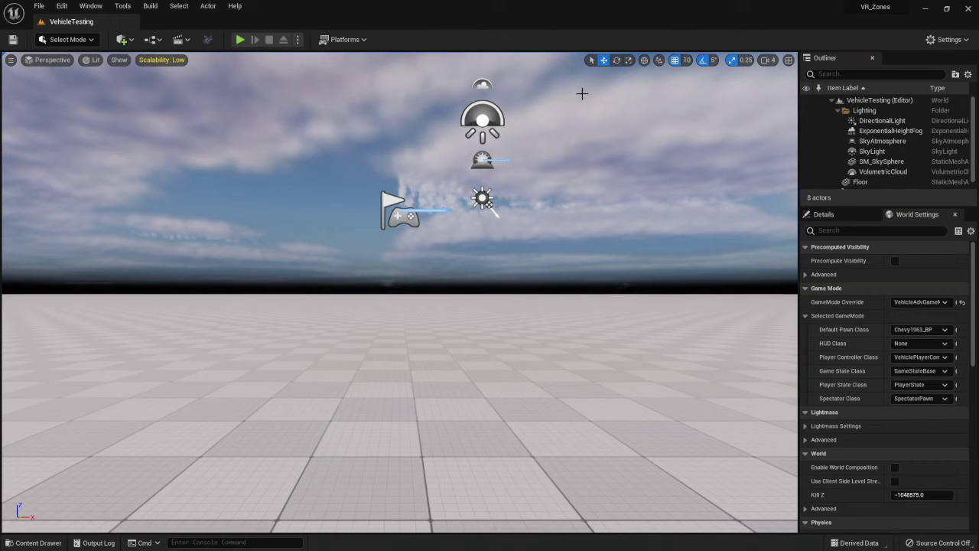
Test-drive the Chevy pickup in Play-in-Editor, stop, and show the Truck1 folder assets
{"action": "left_click", "coordinate": [241, 42]}
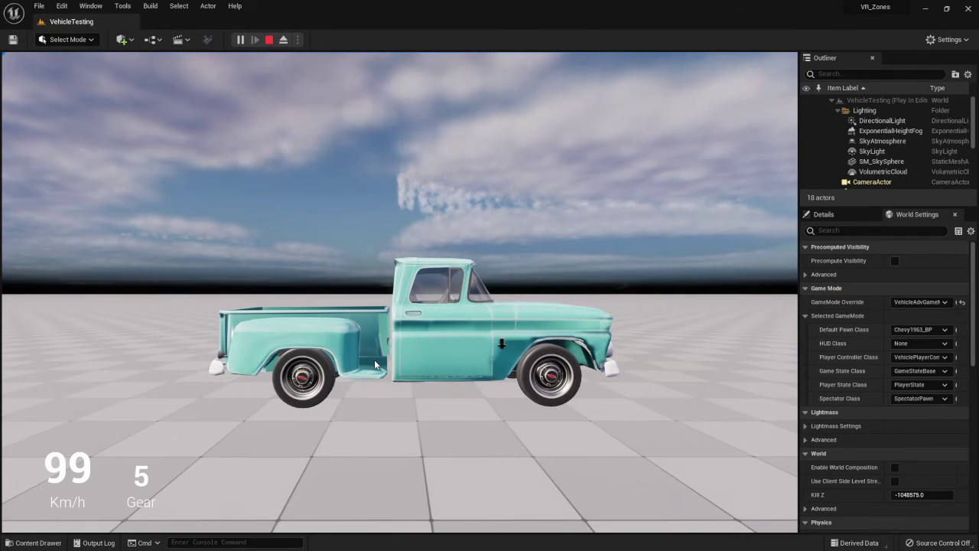
{"action": "key", "text": "Escape"}
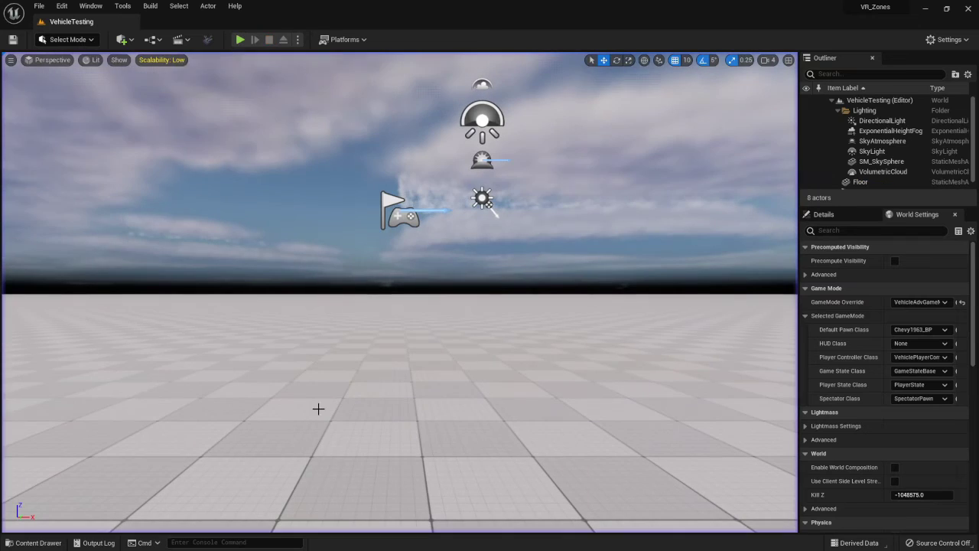
{"action": "left_click", "coordinate": [37, 542]}
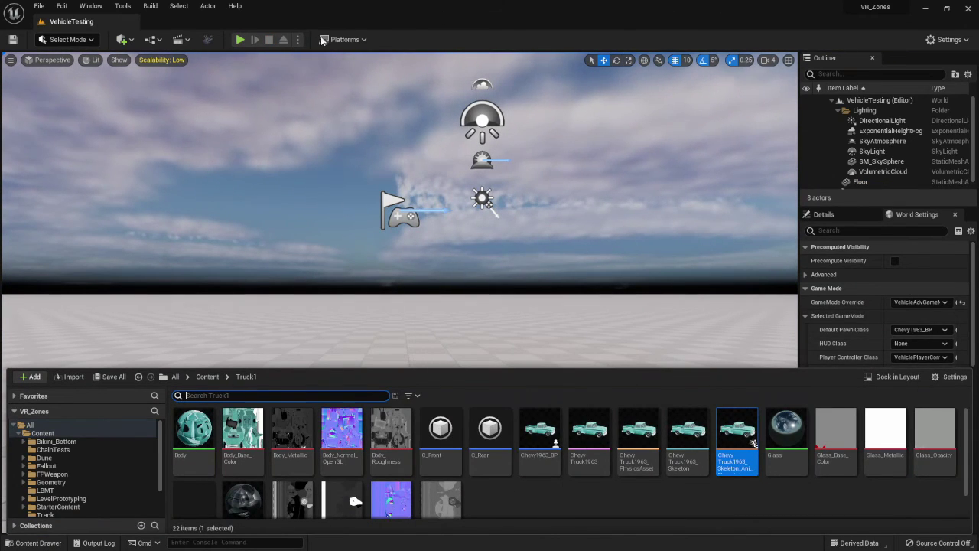
Run a second Play-in-Editor test drive, stop it, and bring back the Truck1 assets
{"action": "left_click", "coordinate": [239, 40]}
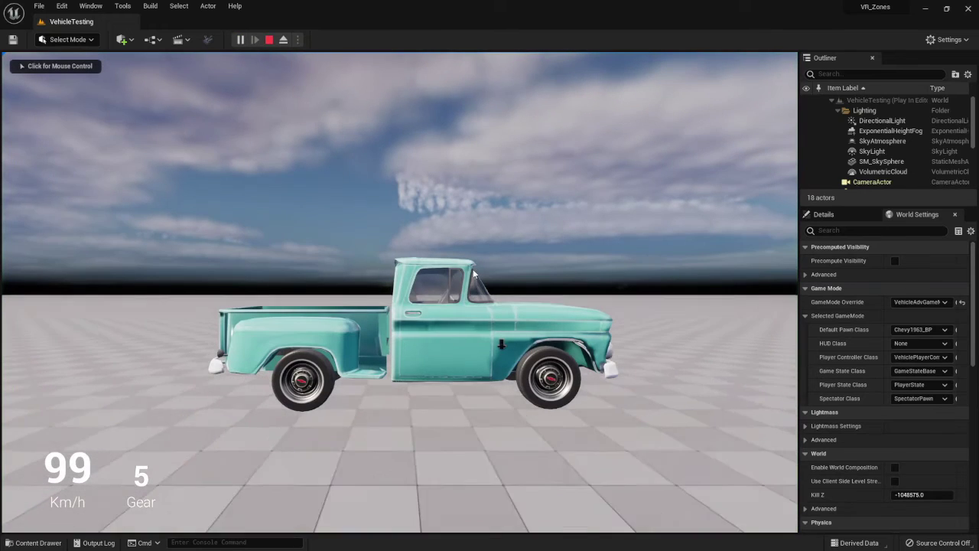
{"action": "left_click", "coordinate": [478, 317]}
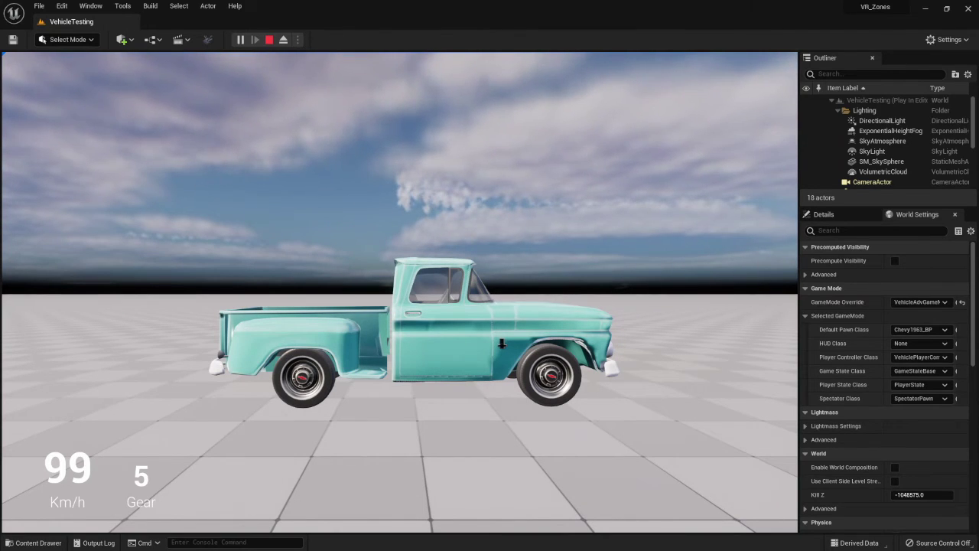
{"action": "key", "text": "Escape"}
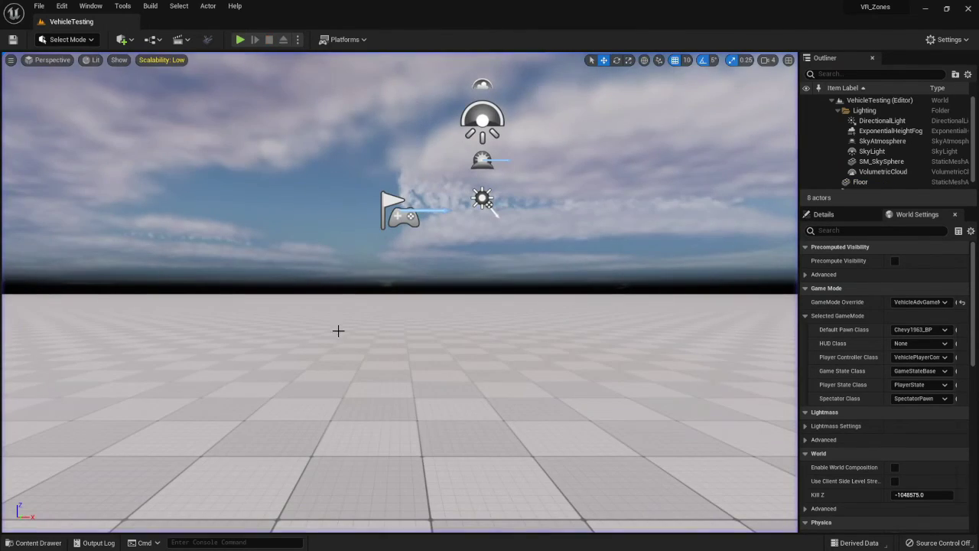
{"action": "left_click", "coordinate": [50, 542]}
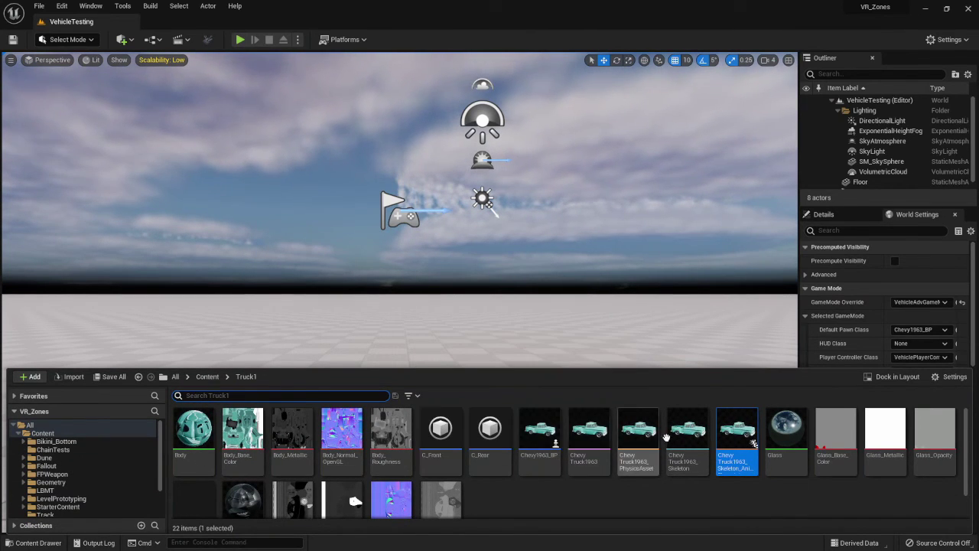
Open the truck's physics asset and inspect the C_FR wheel sphere's Radius
{"action": "double_click", "coordinate": [645, 440]}
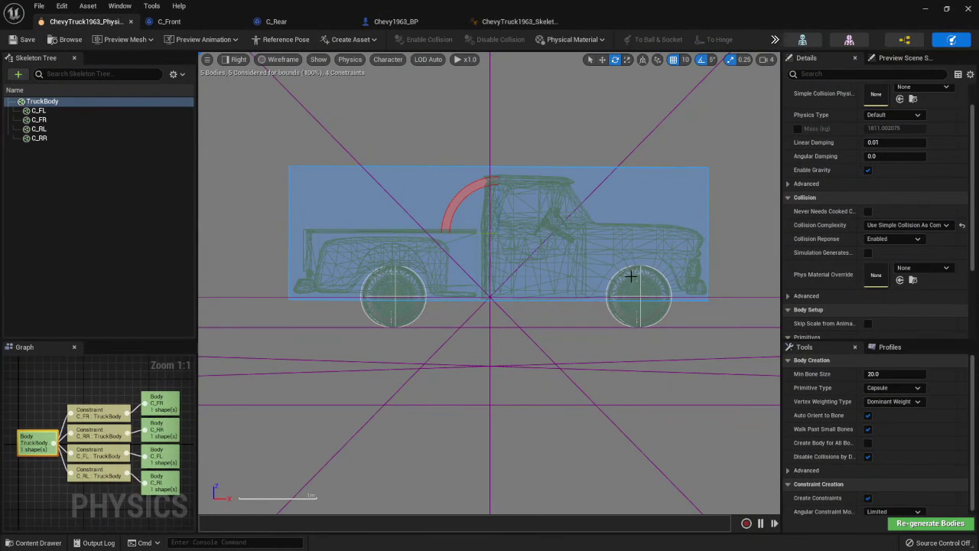
{"action": "left_click", "coordinate": [641, 316]}
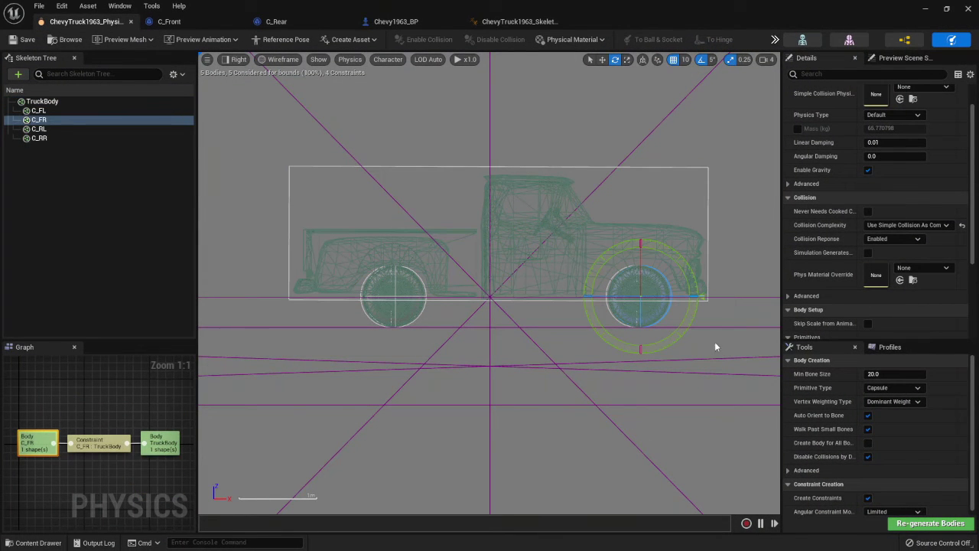
{"action": "scroll", "coordinate": [894, 407], "scroll_direction": "down", "scroll_amount": 1}
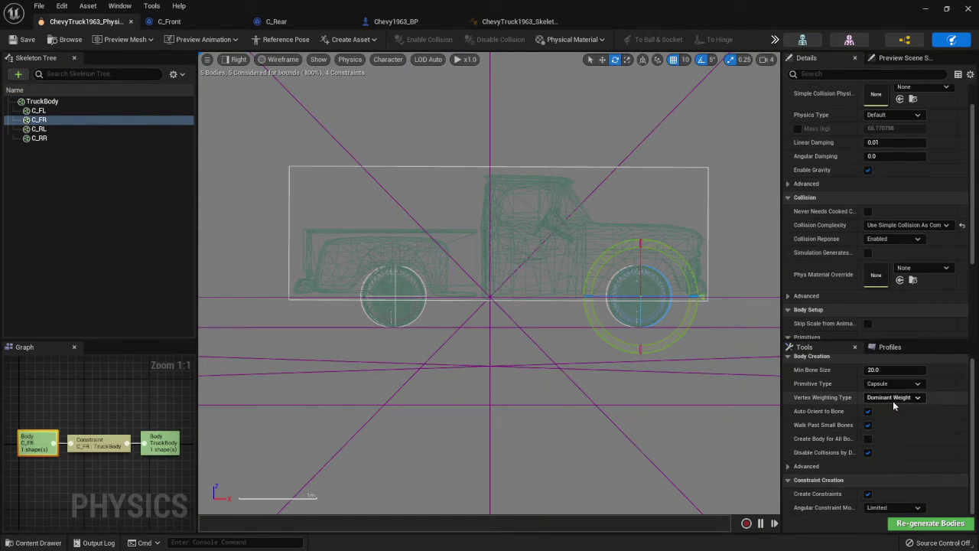
{"action": "left_click", "coordinate": [788, 466]}
{"action": "scroll", "coordinate": [836, 476], "scroll_direction": "down", "scroll_amount": 2}
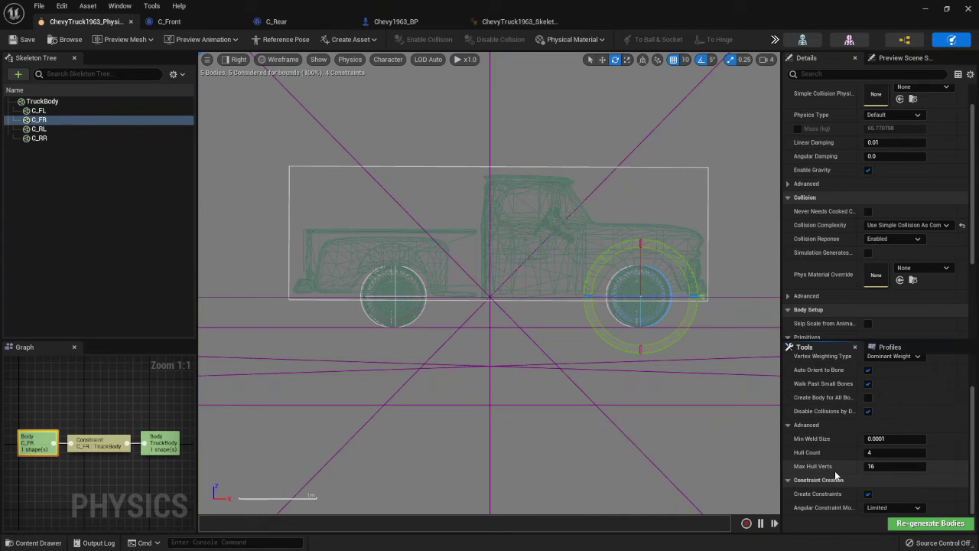
{"action": "scroll", "coordinate": [836, 475], "scroll_direction": "up", "scroll_amount": 2}
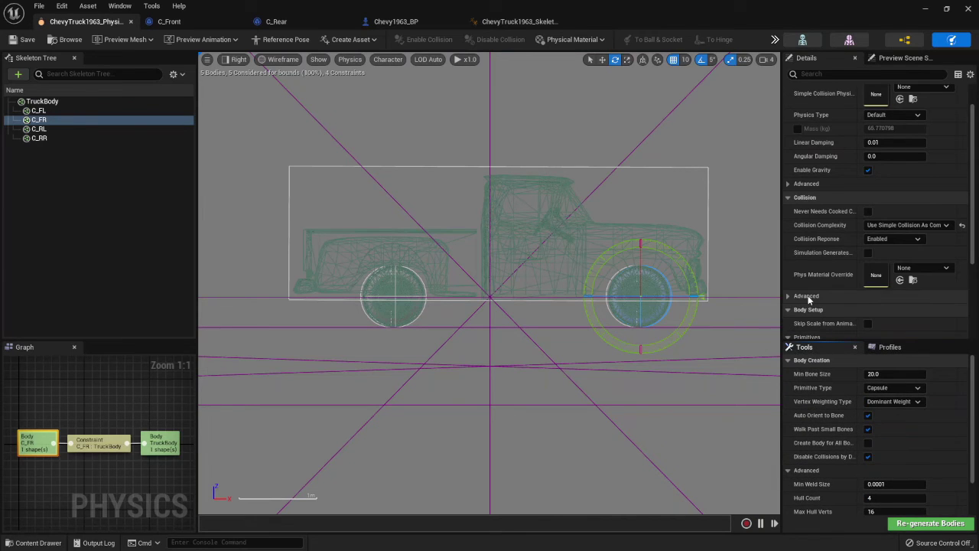
{"action": "scroll", "coordinate": [808, 299], "scroll_direction": "down", "scroll_amount": 3}
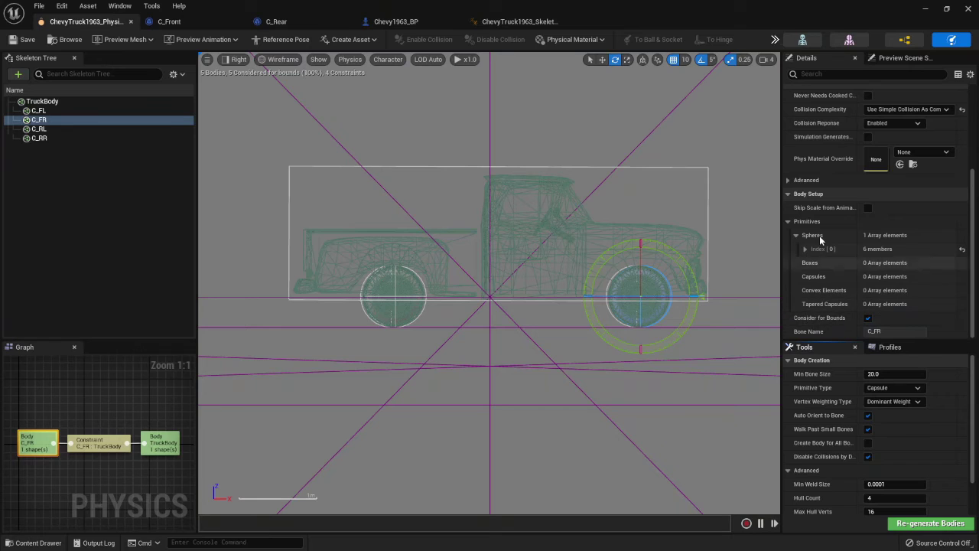
{"action": "left_click", "coordinate": [806, 249]}
{"action": "left_click", "coordinate": [806, 249]}
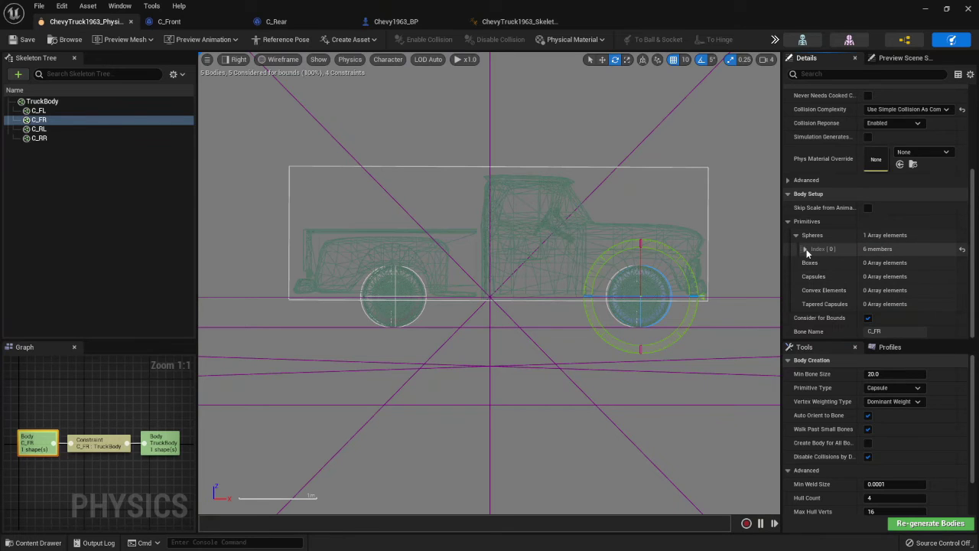
{"action": "left_click", "coordinate": [806, 250]}
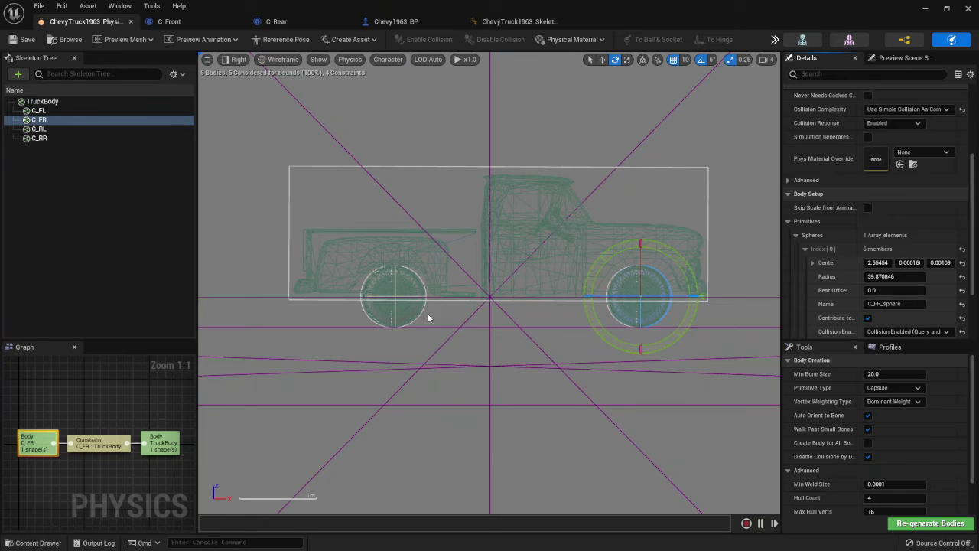
Compare the C_RR and C_FR sphere radii, then view C_Rear's Wheel Radius 39.87085
{"action": "left_click", "coordinate": [395, 310]}
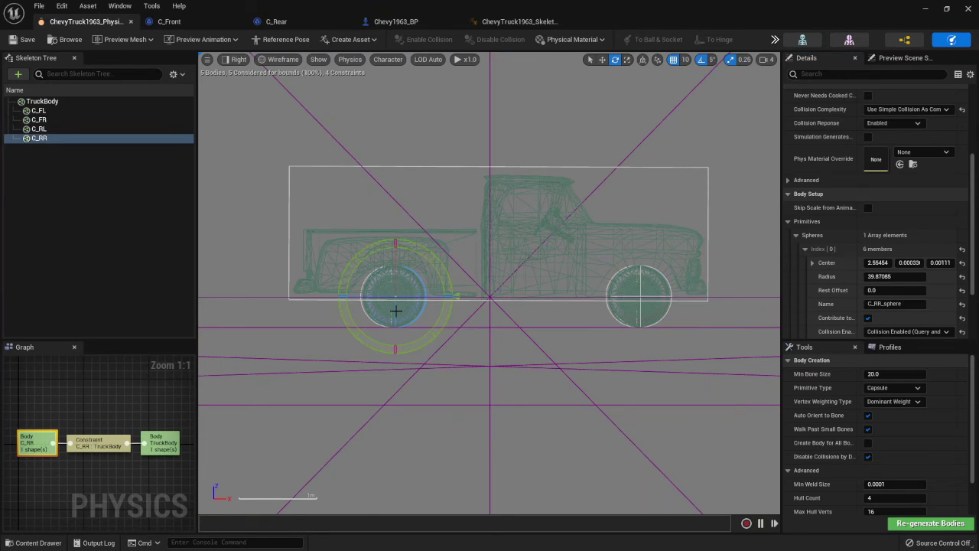
{"action": "left_click", "coordinate": [642, 313]}
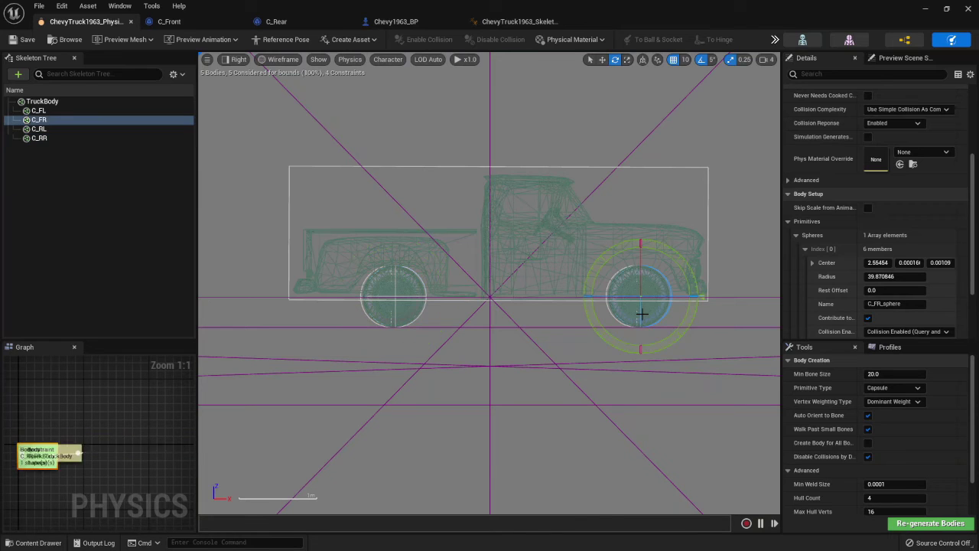
{"action": "left_click", "coordinate": [397, 314]}
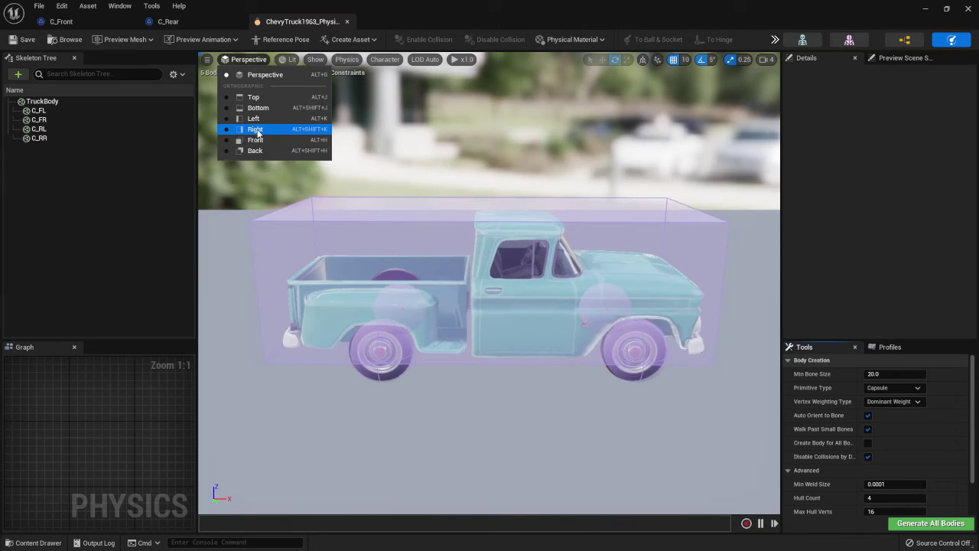
{"action": "left_click", "coordinate": [258, 134]}
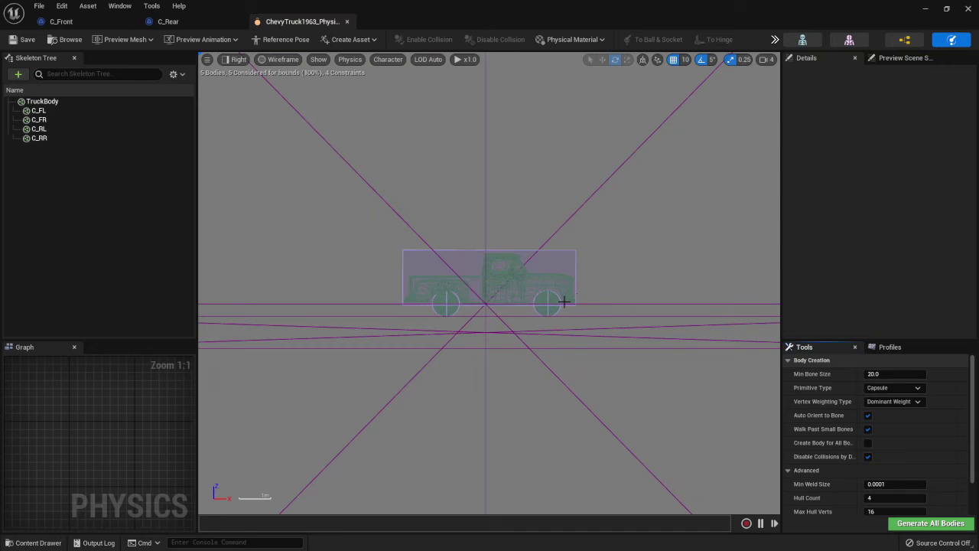
{"action": "scroll", "coordinate": [564, 301], "scroll_direction": "up", "scroll_amount": 3}
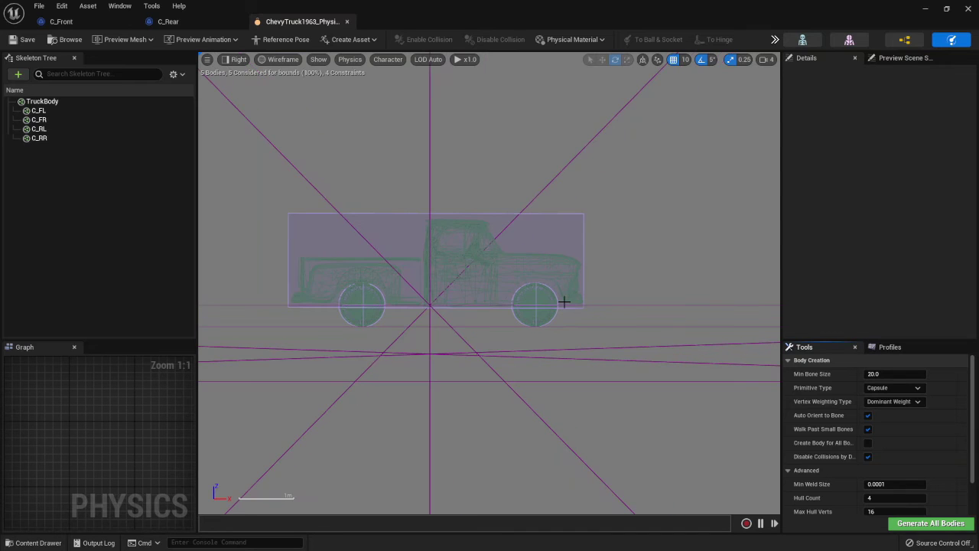
{"action": "left_click", "coordinate": [514, 314]}
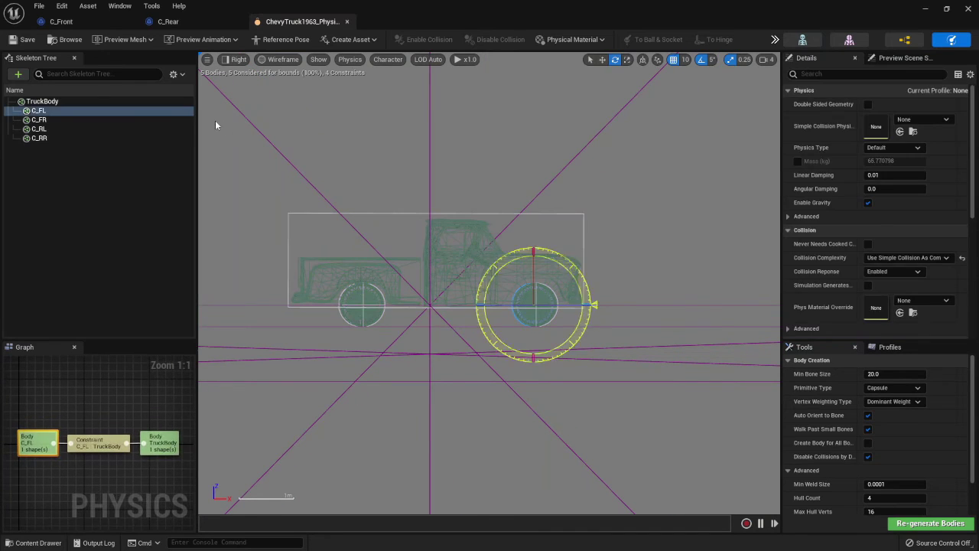
{"action": "left_click", "coordinate": [168, 21]}
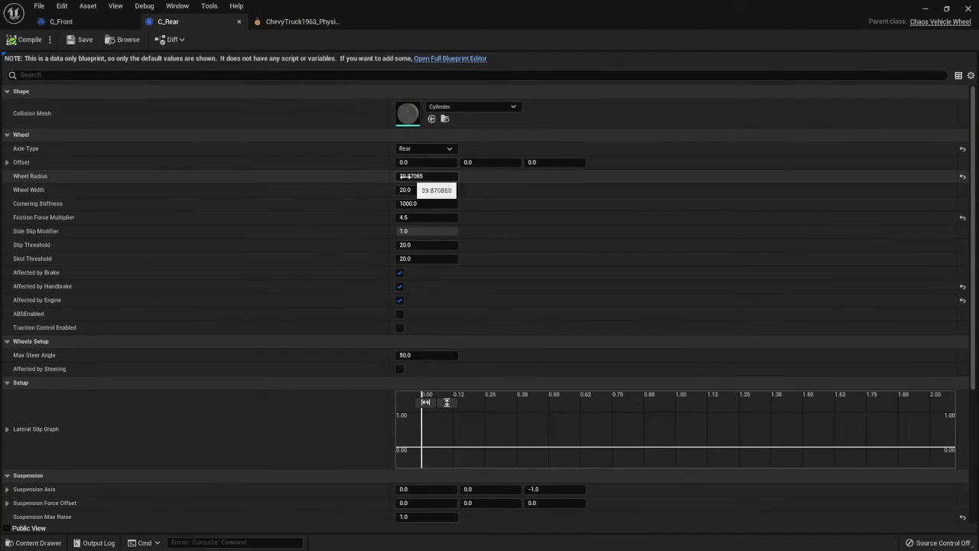
In the physics asset, copy the C_FR sphere Radius 39.870846, then go back to C_Front
{"action": "left_click", "coordinate": [110, 24]}
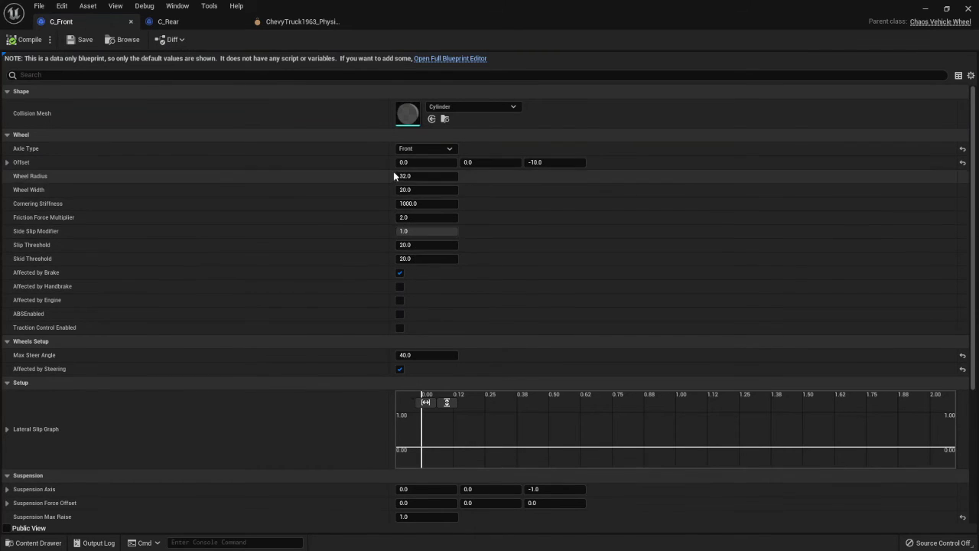
{"action": "left_click", "coordinate": [302, 22]}
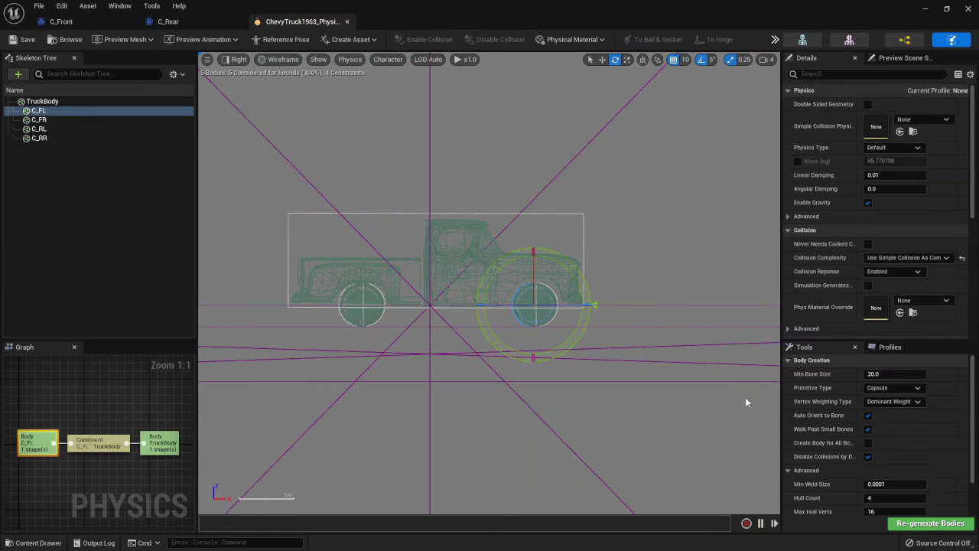
{"action": "scroll", "coordinate": [895, 413], "scroll_direction": "down", "scroll_amount": 2}
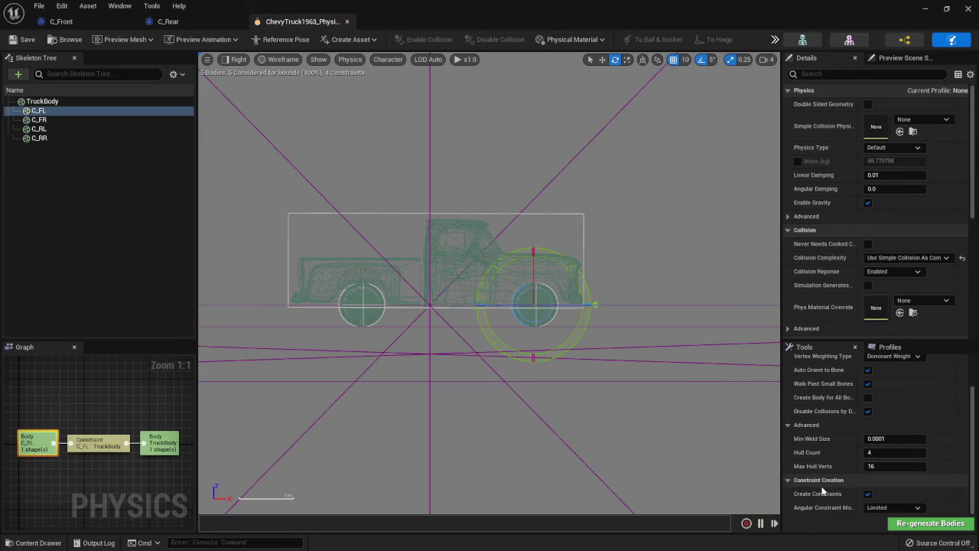
{"action": "scroll", "coordinate": [808, 435], "scroll_direction": "up", "scroll_amount": 2}
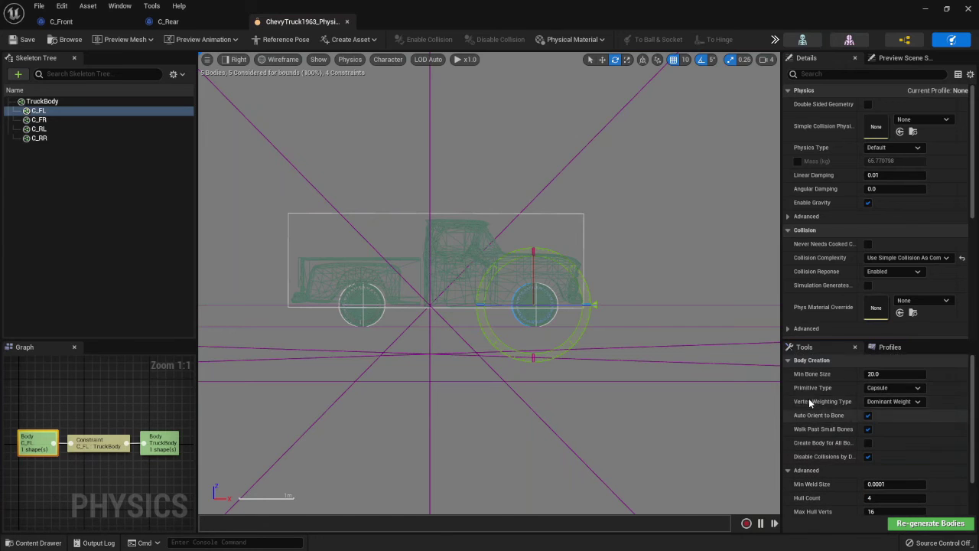
{"action": "scroll", "coordinate": [824, 298], "scroll_direction": "down", "scroll_amount": 8}
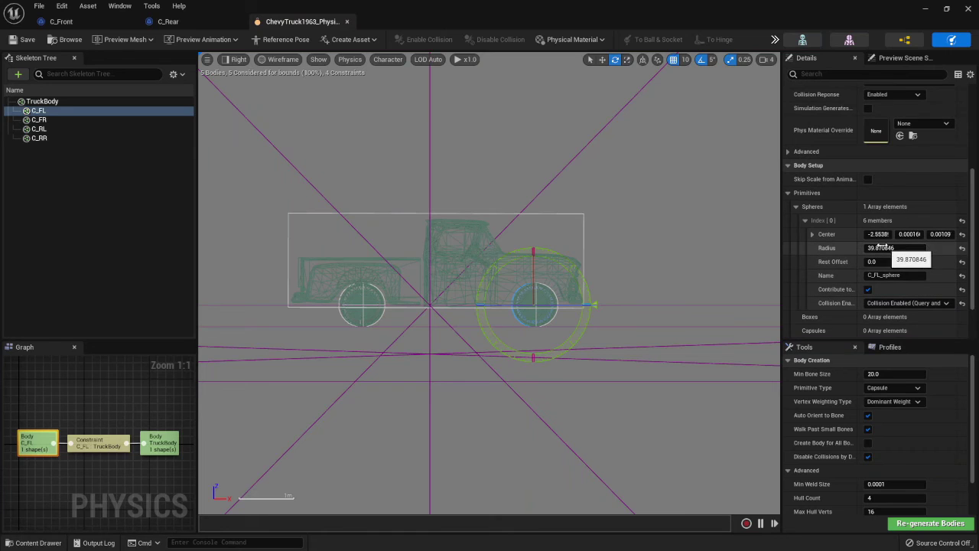
{"action": "left_click", "coordinate": [554, 316]}
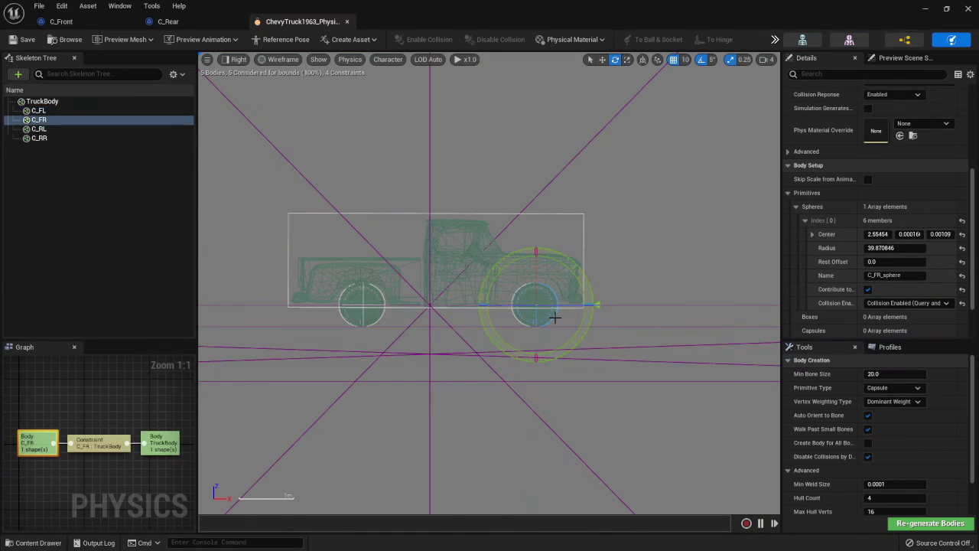
{"action": "left_click", "coordinate": [879, 248]}
{"action": "key", "text": "ctrl+c"}
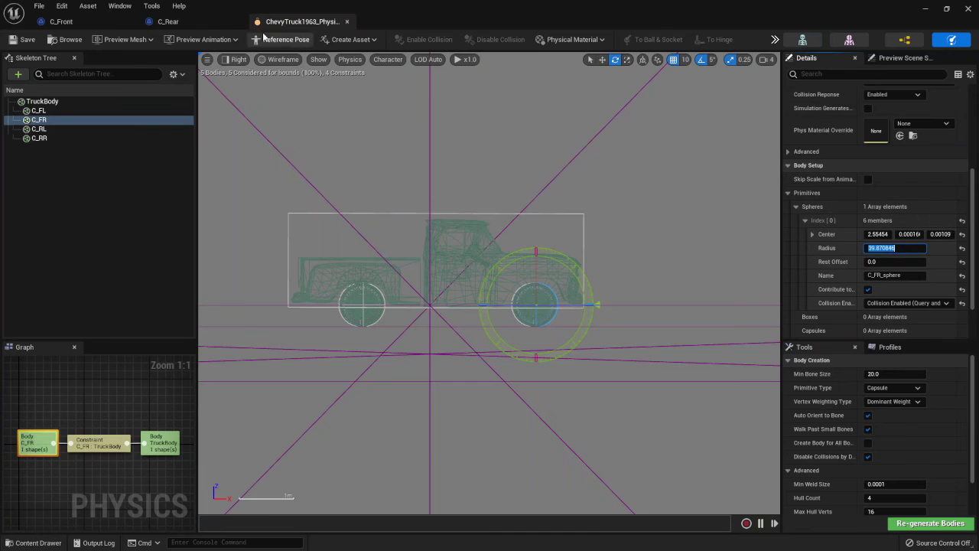
{"action": "left_click", "coordinate": [61, 21]}
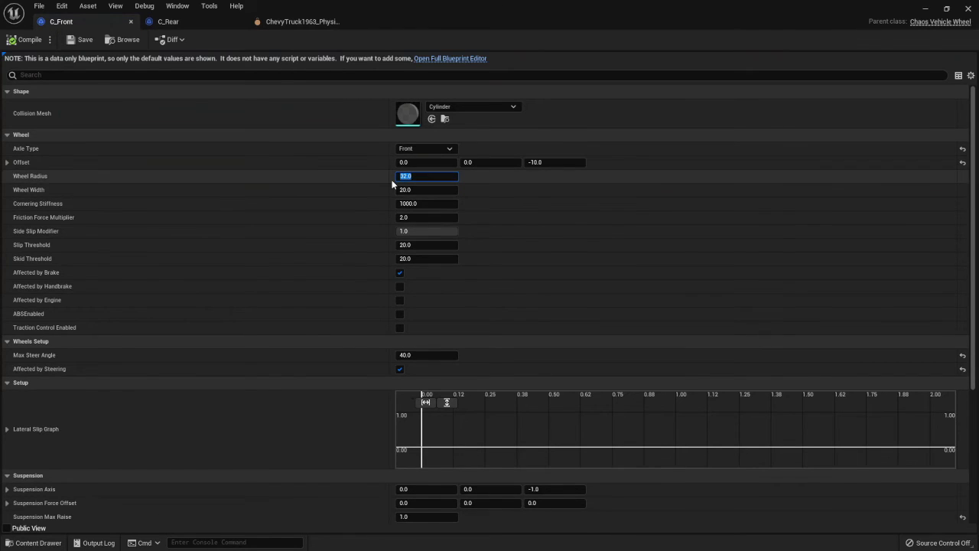
Paste 39.870846 into C_Front's Wheel Radius, then compile and save the blueprint
{"action": "key", "text": "ctrl+v"}
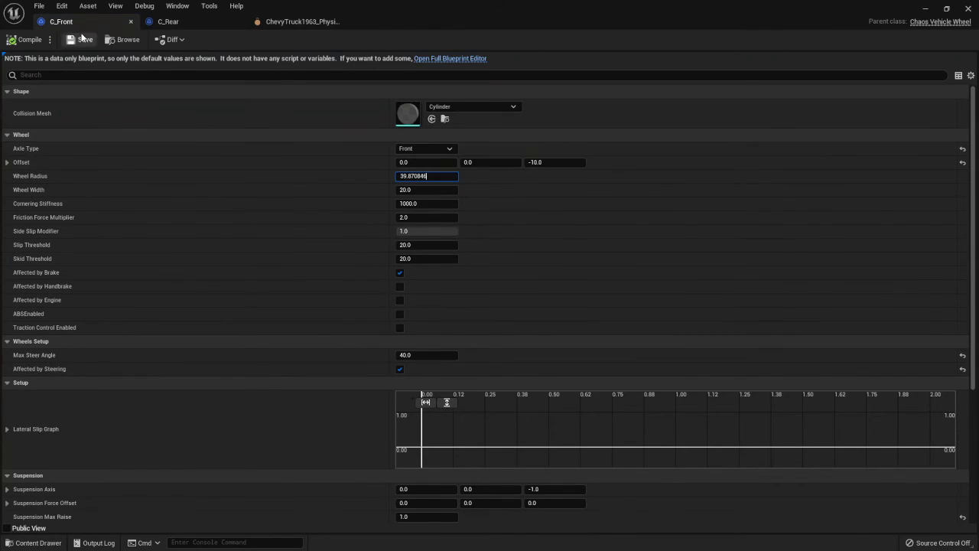
{"action": "key", "text": "Return"}
{"action": "left_click", "coordinate": [28, 39]}
{"action": "left_click", "coordinate": [80, 40]}
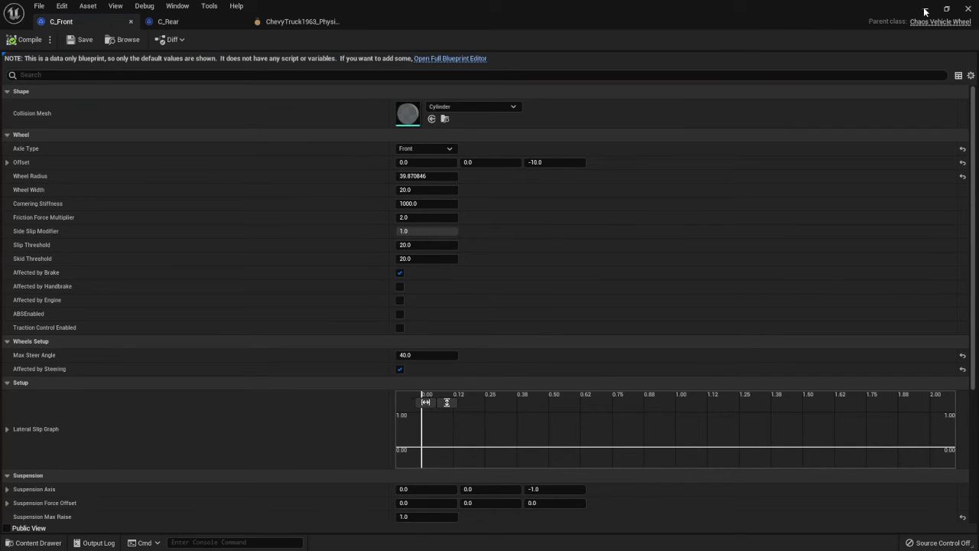
Set the front wheel Offset Z to 0, save, and return to the VehicleTesting level
{"action": "left_click", "coordinate": [552, 162]}
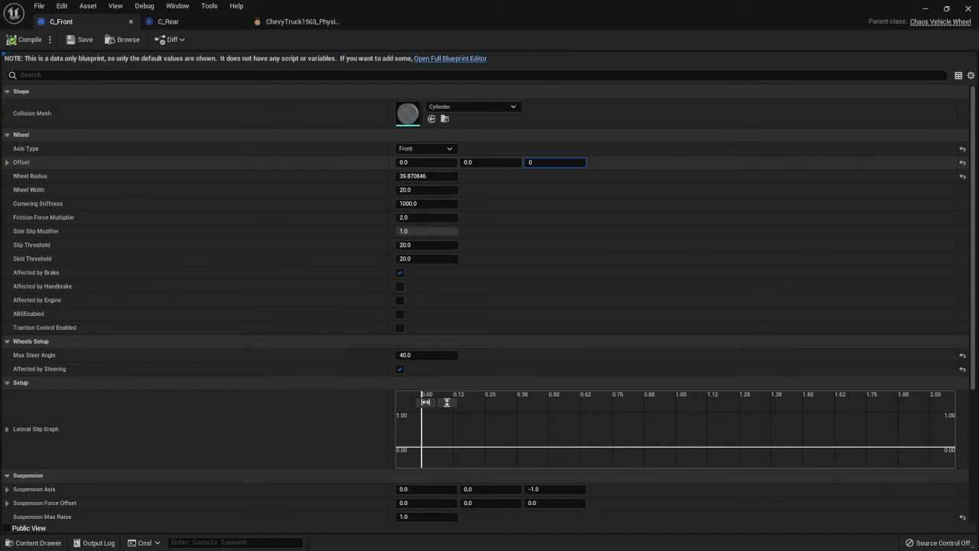
{"action": "key", "text": "Return"}
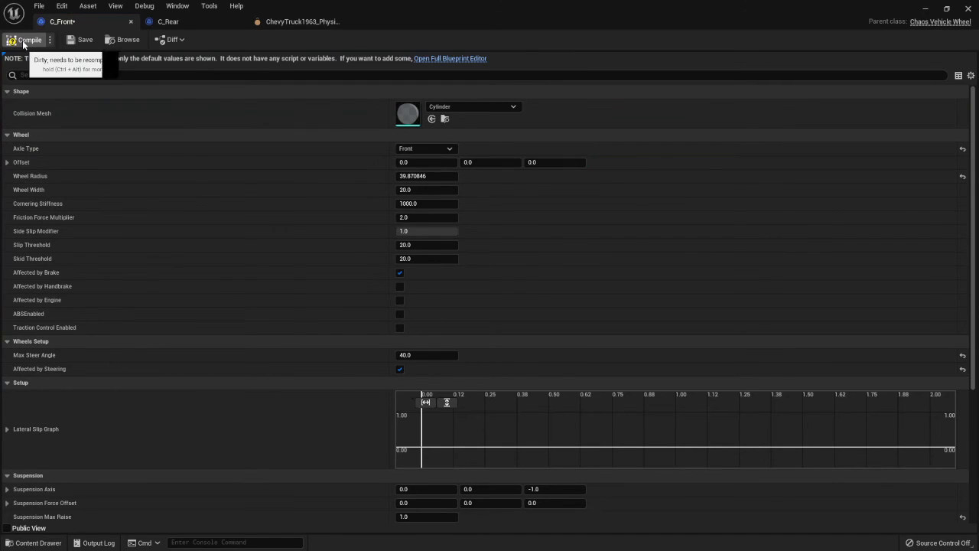
{"action": "left_click", "coordinate": [77, 38]}
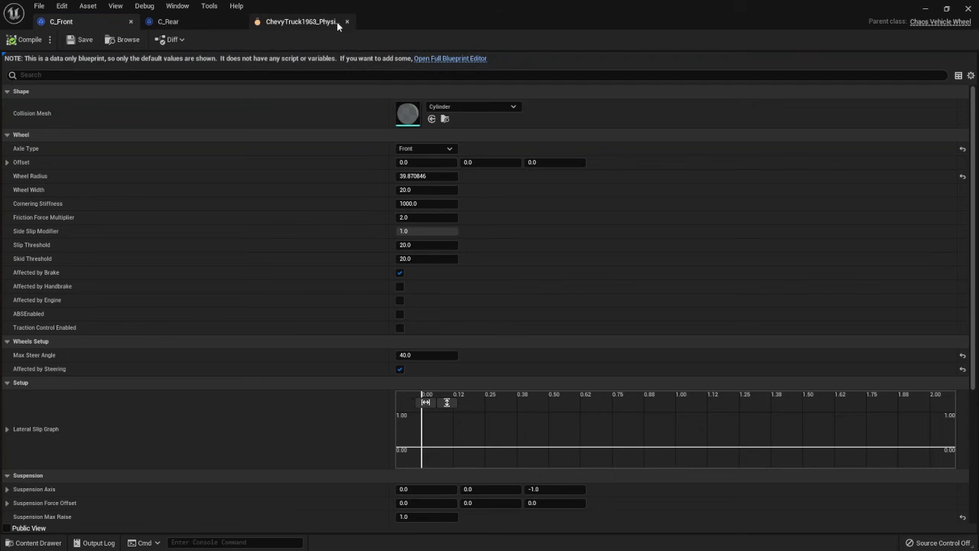
{"action": "left_click", "coordinate": [925, 10]}
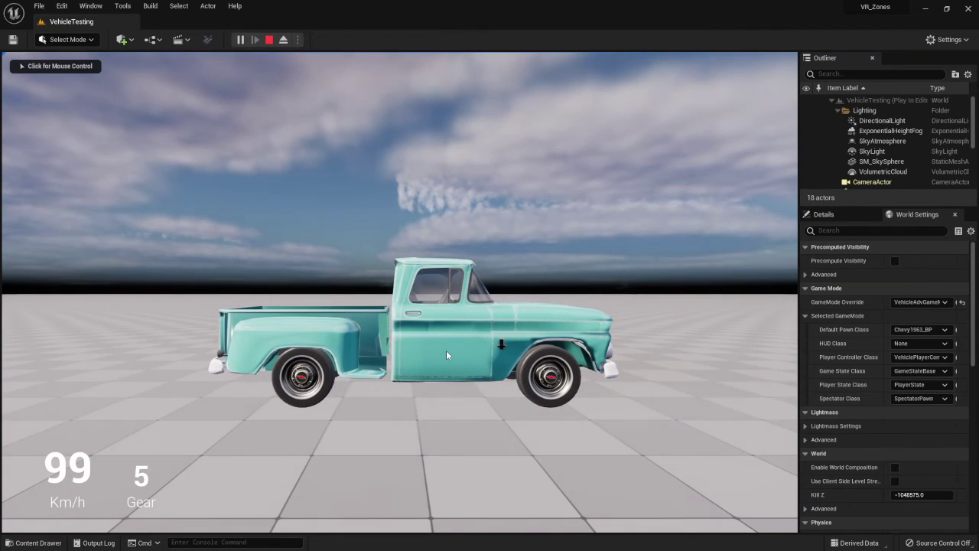
{"action": "left_click", "coordinate": [447, 352]}
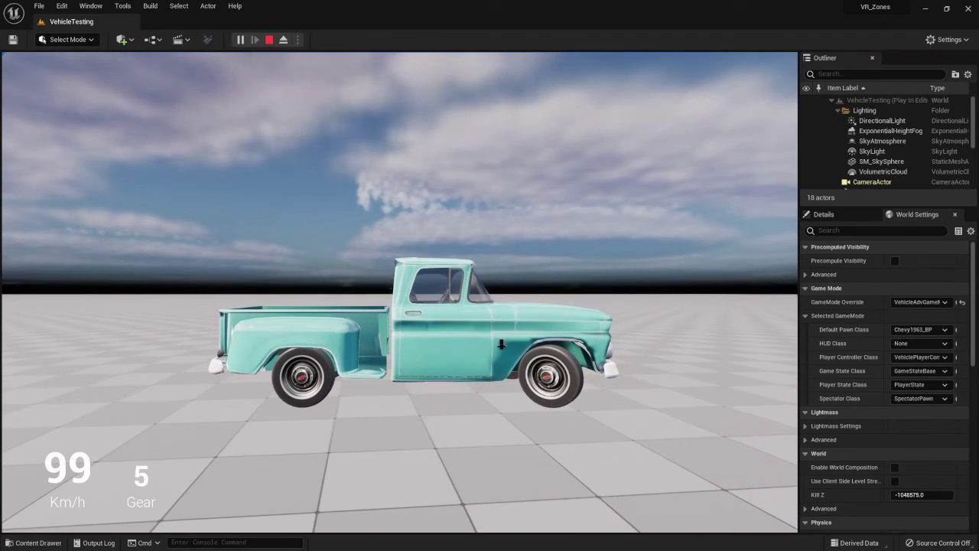
{"action": "key", "text": "a"}
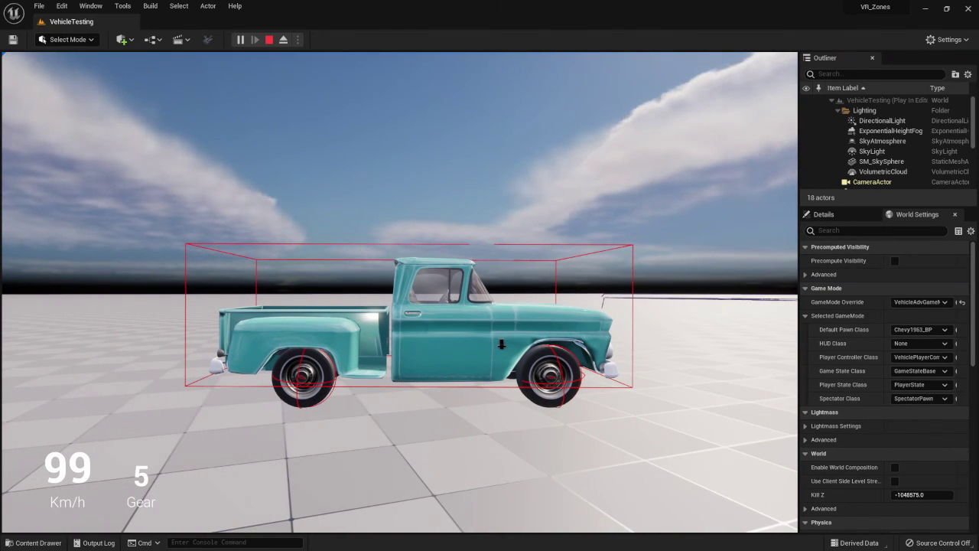
{"action": "key", "text": "Escape"}
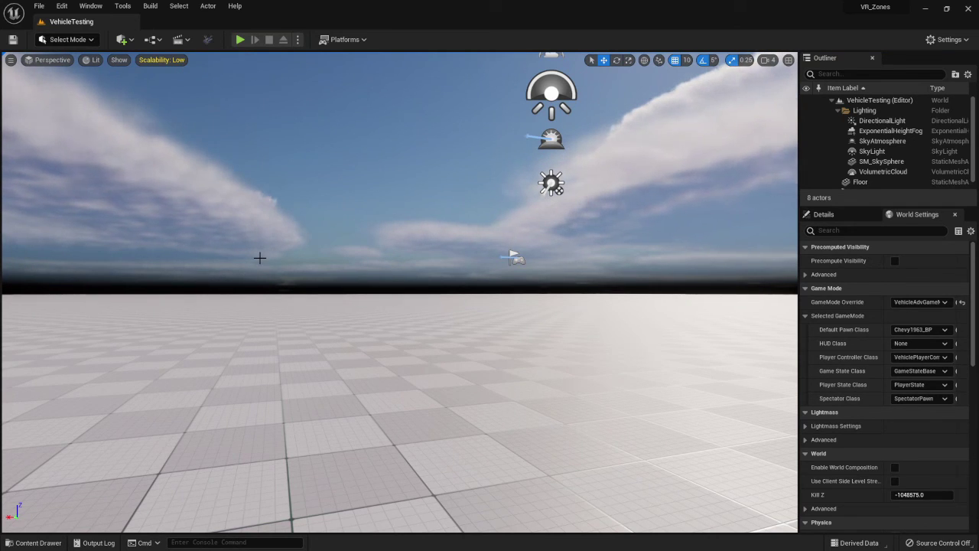
{"action": "left_click", "coordinate": [36, 543]}
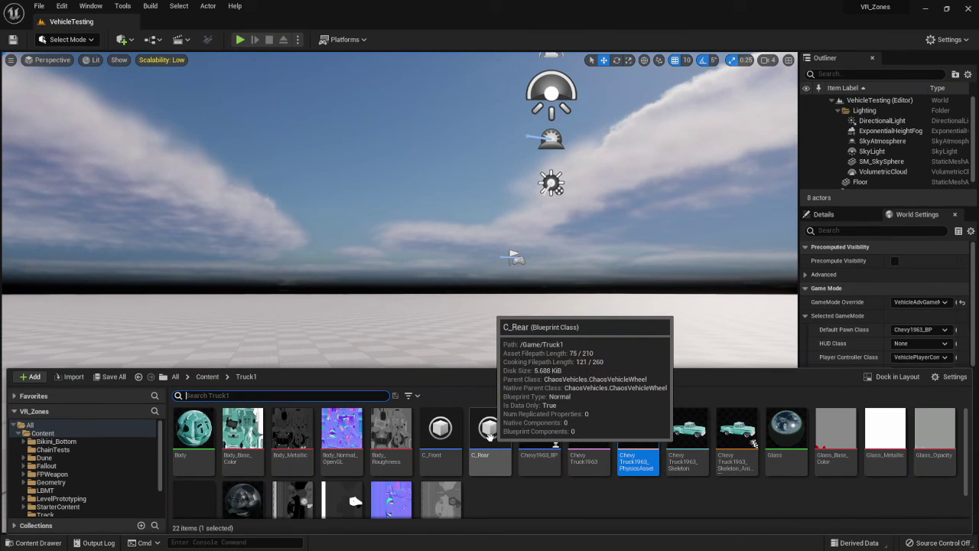
{"action": "double_click", "coordinate": [489, 436]}
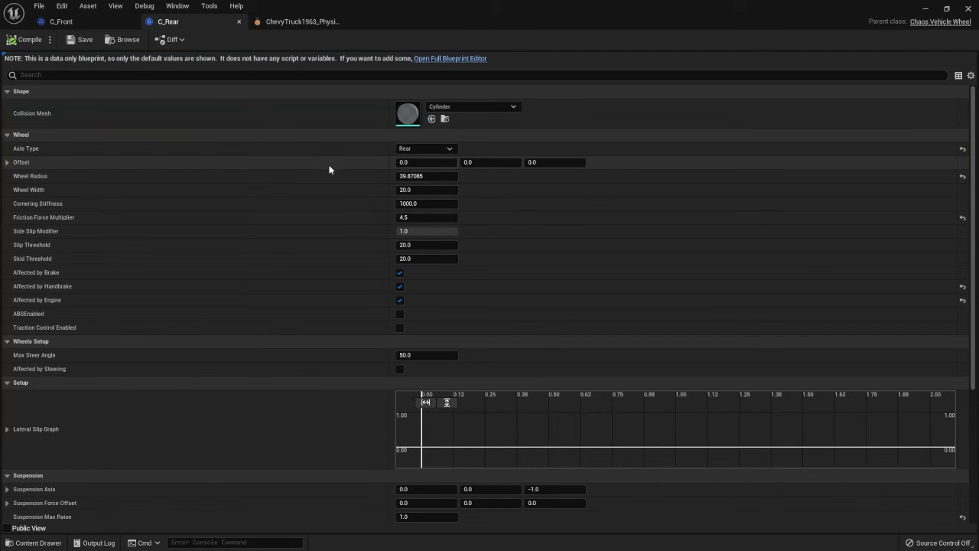
{"action": "left_click", "coordinate": [926, 10]}
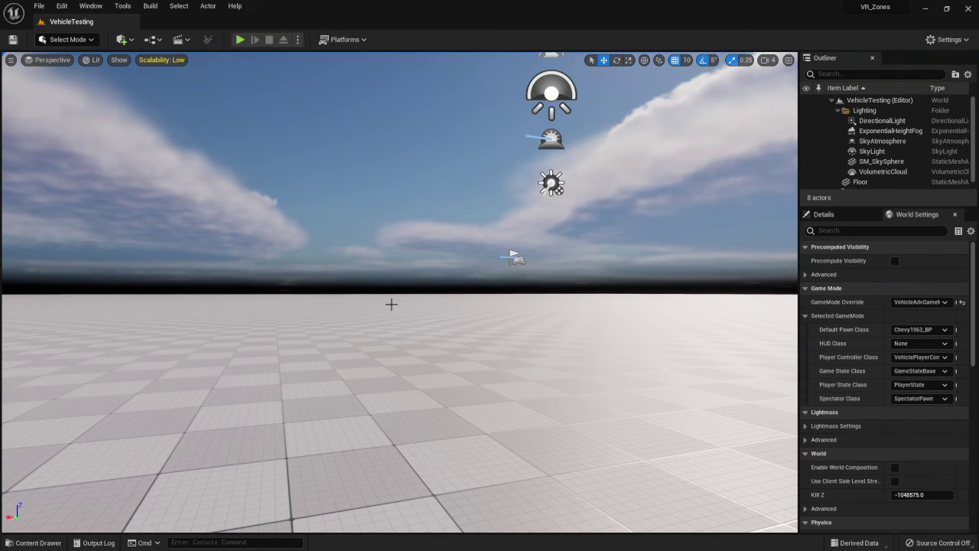
{"action": "left_click", "coordinate": [352, 313]}
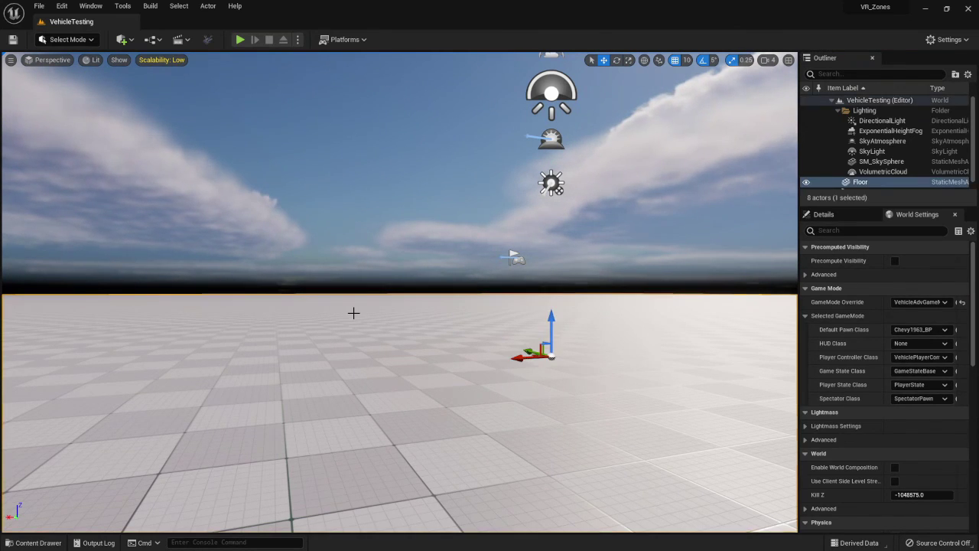
{"action": "left_click", "coordinate": [393, 257]}
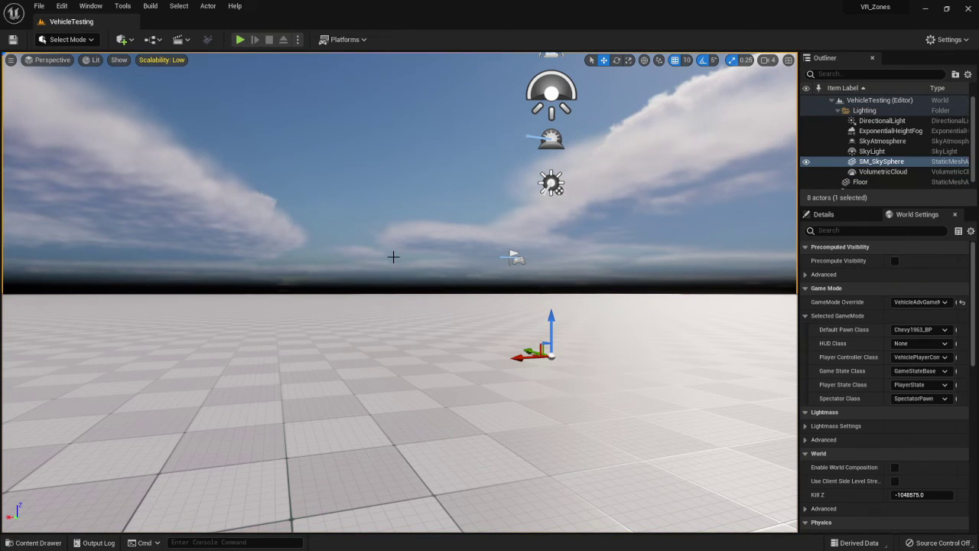